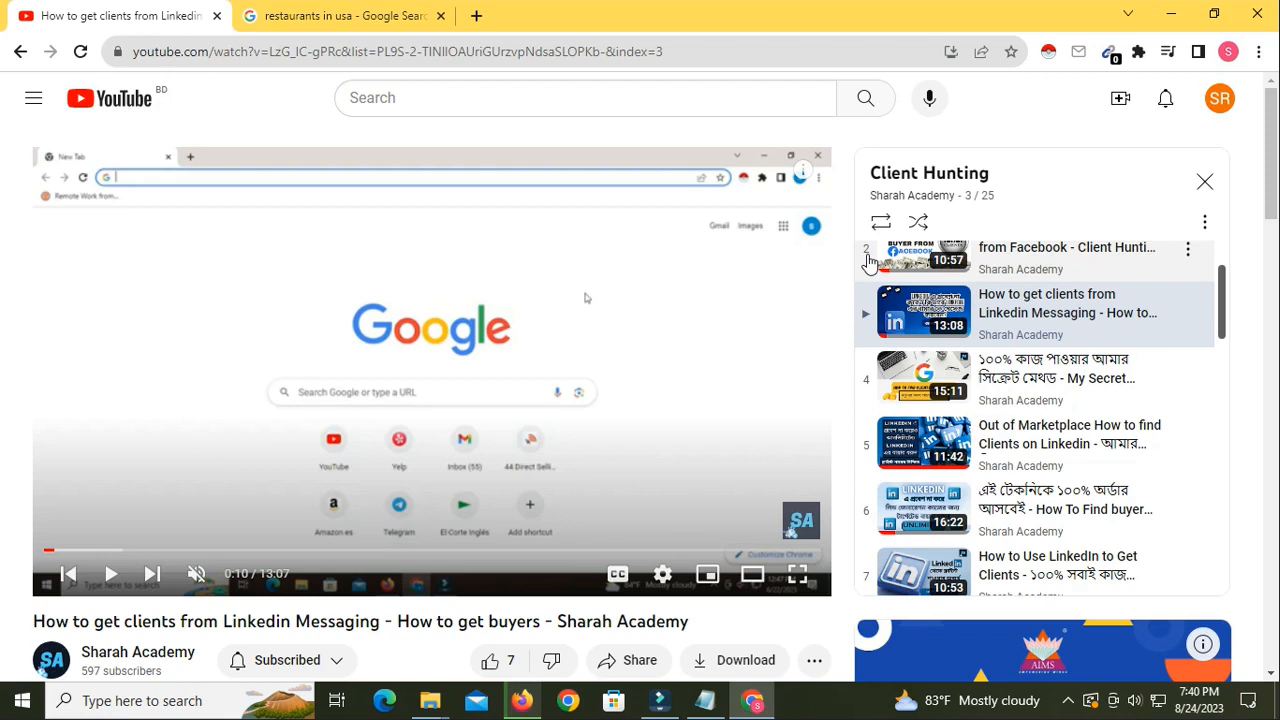
In the "restaurants in usa" search results, filter the listed restaurants to a rating of 2.0 and up
left_click(358, 10)
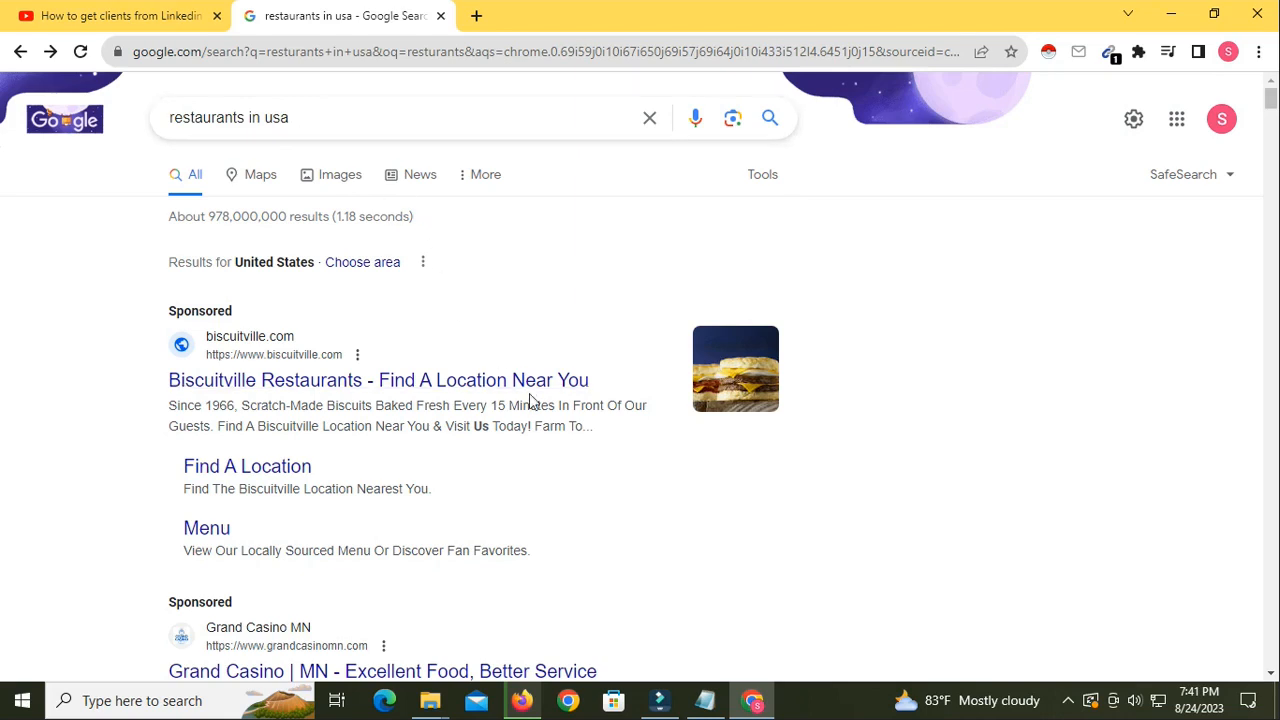
scroll(530, 400, "down", 11)
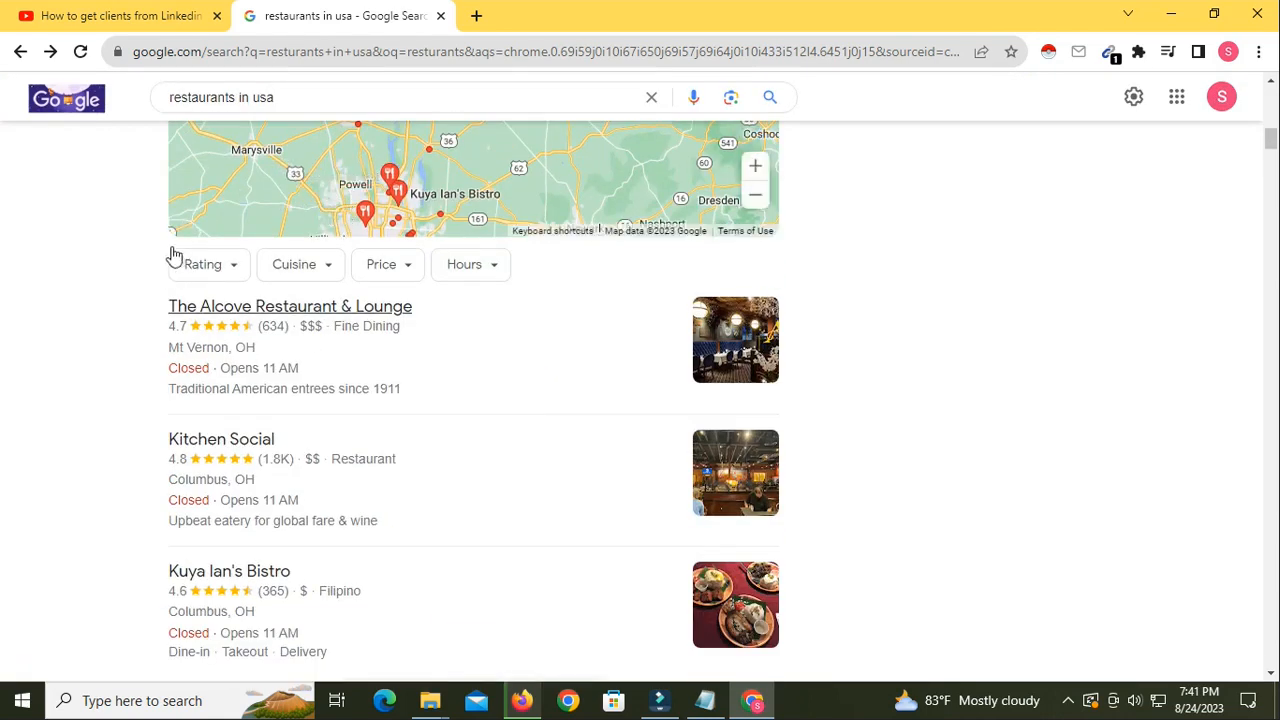
left_click(222, 276)
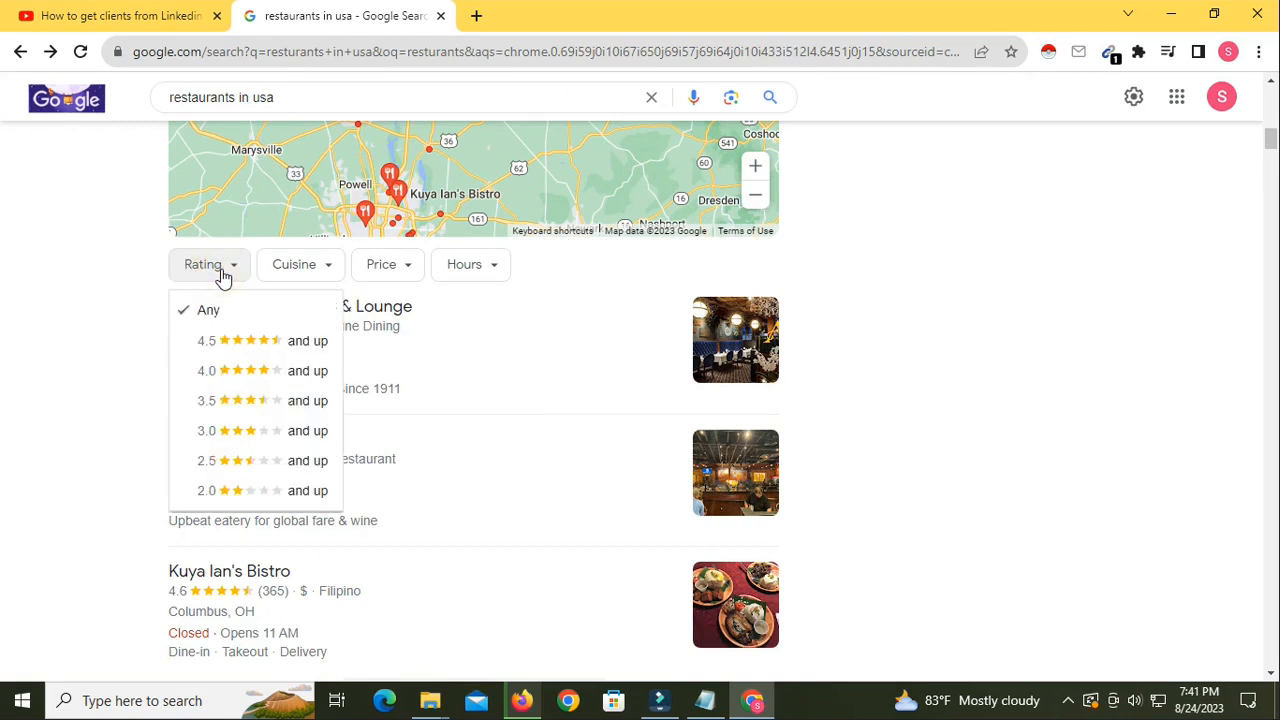
left_click(208, 492)
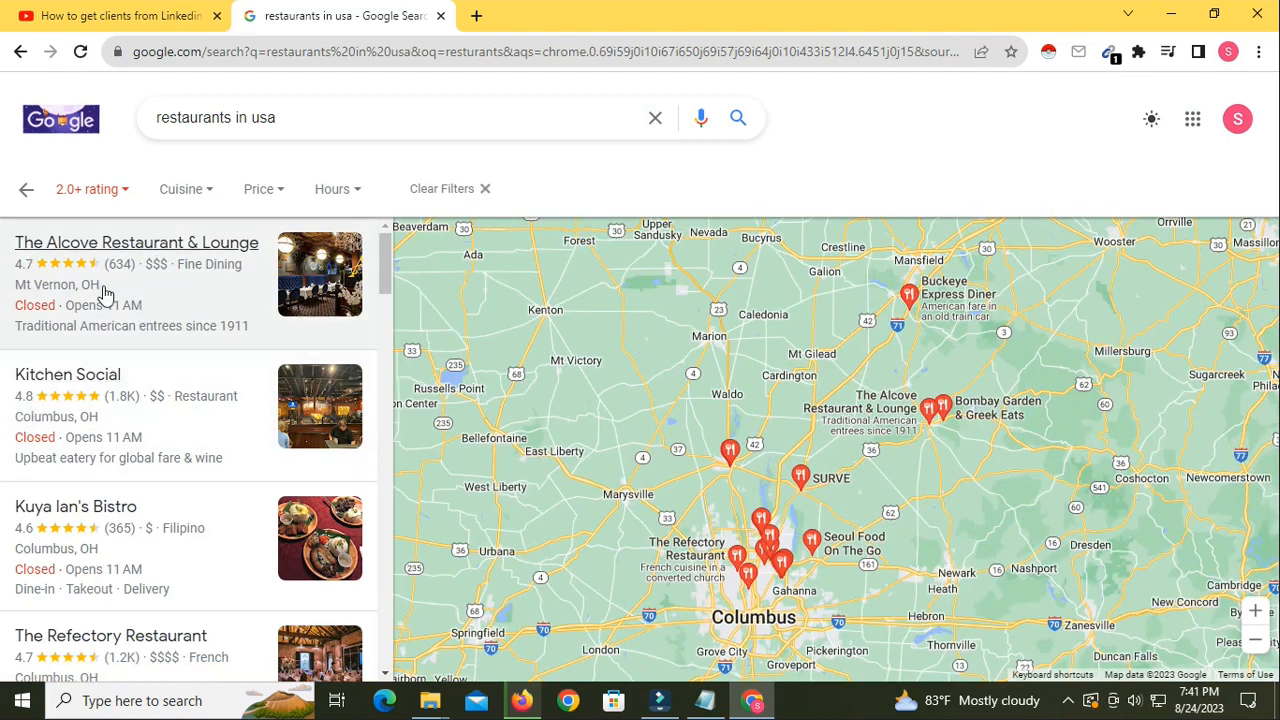
Look through the filtered restaurant list, comparing the ratings and review counts of the listed places
mouse_move(103, 417)
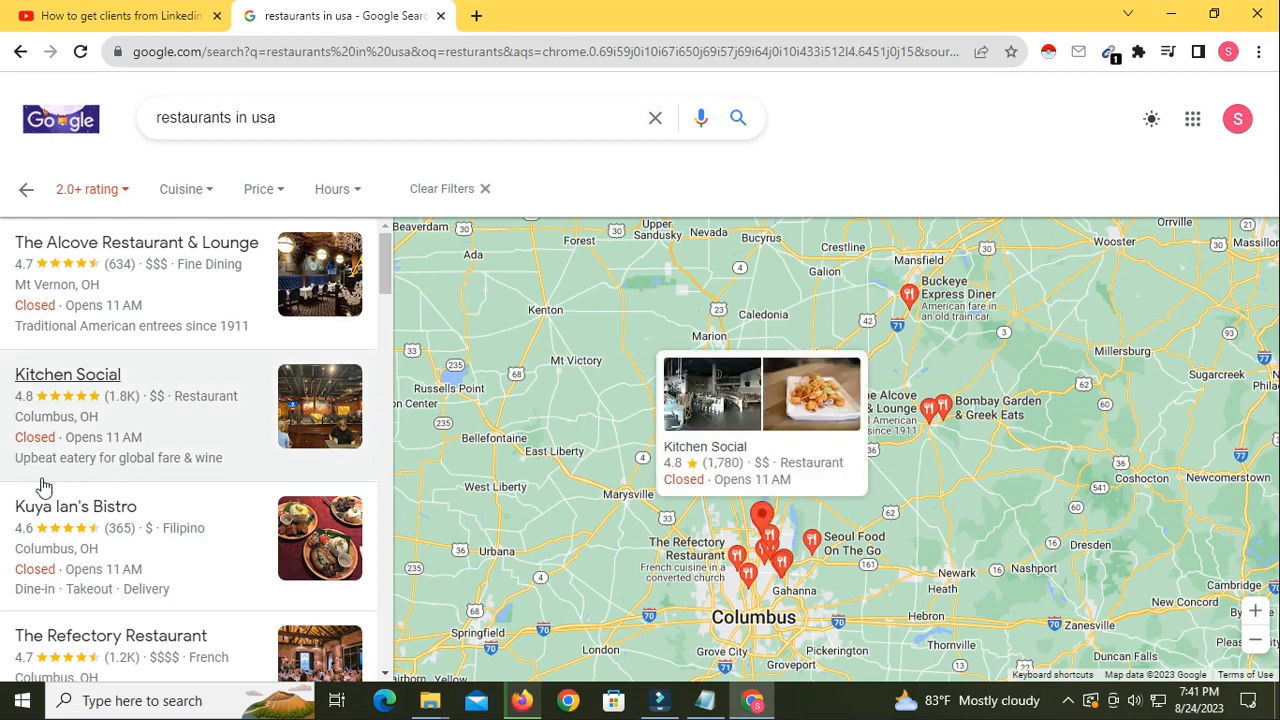
scroll(98, 475, "down", 3)
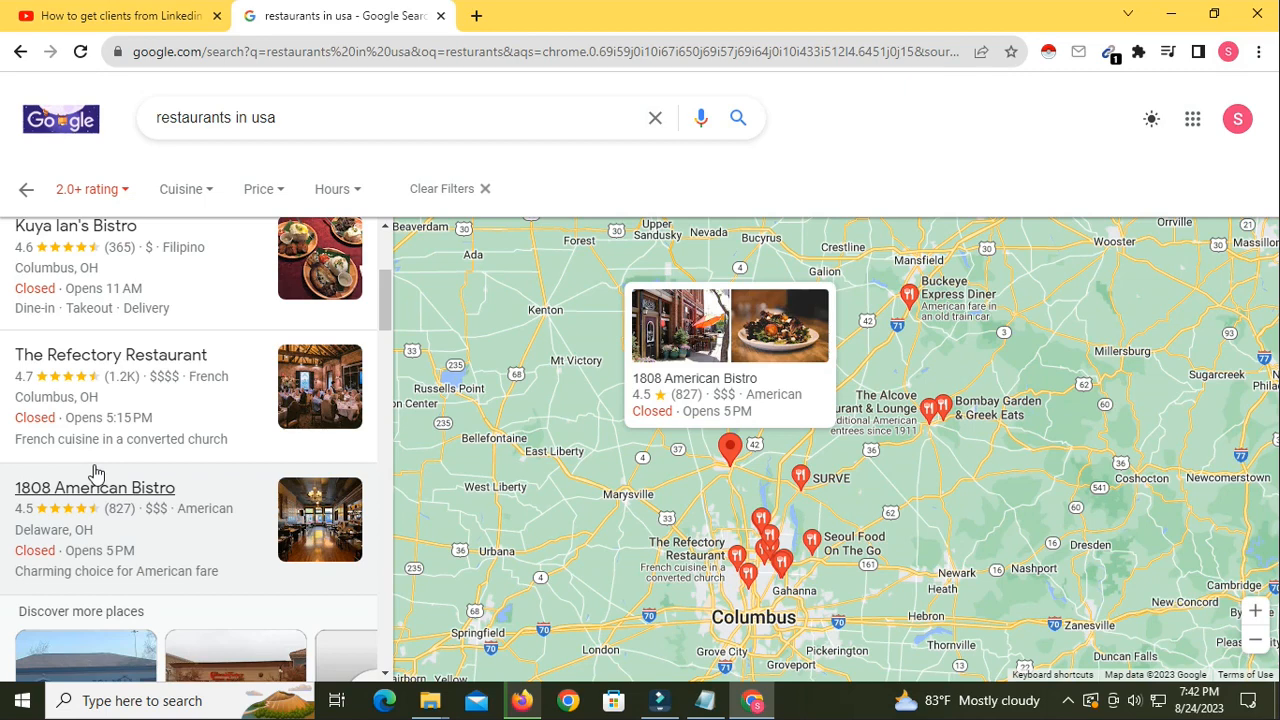
scroll(95, 472, "down", 4)
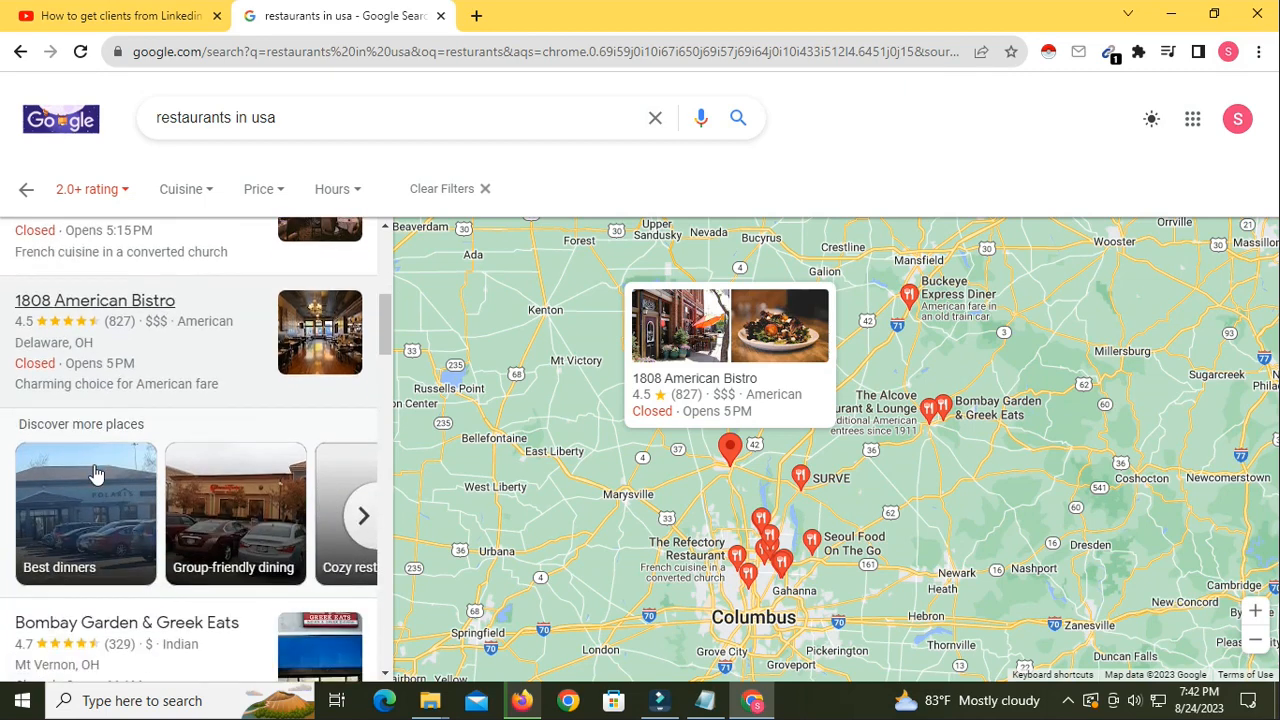
scroll(95, 472, "down", 3)
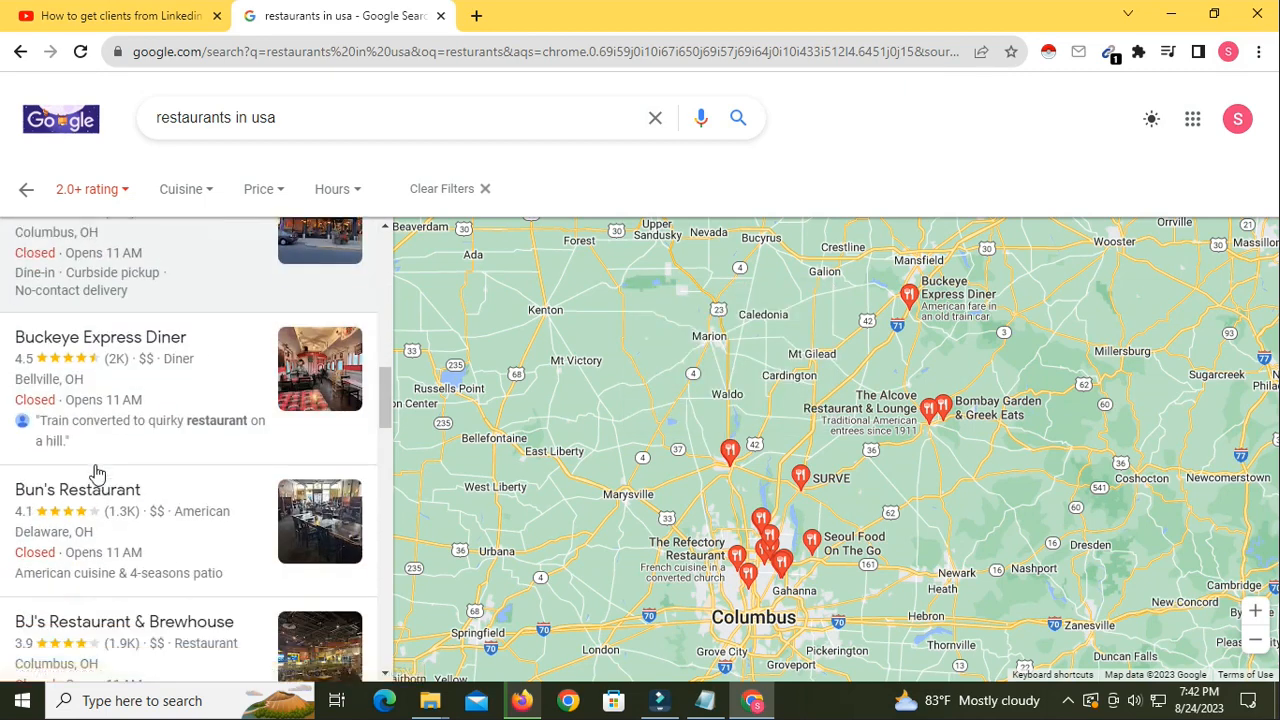
scroll(95, 472, "up", 3)
scroll(95, 472, "up", 3)
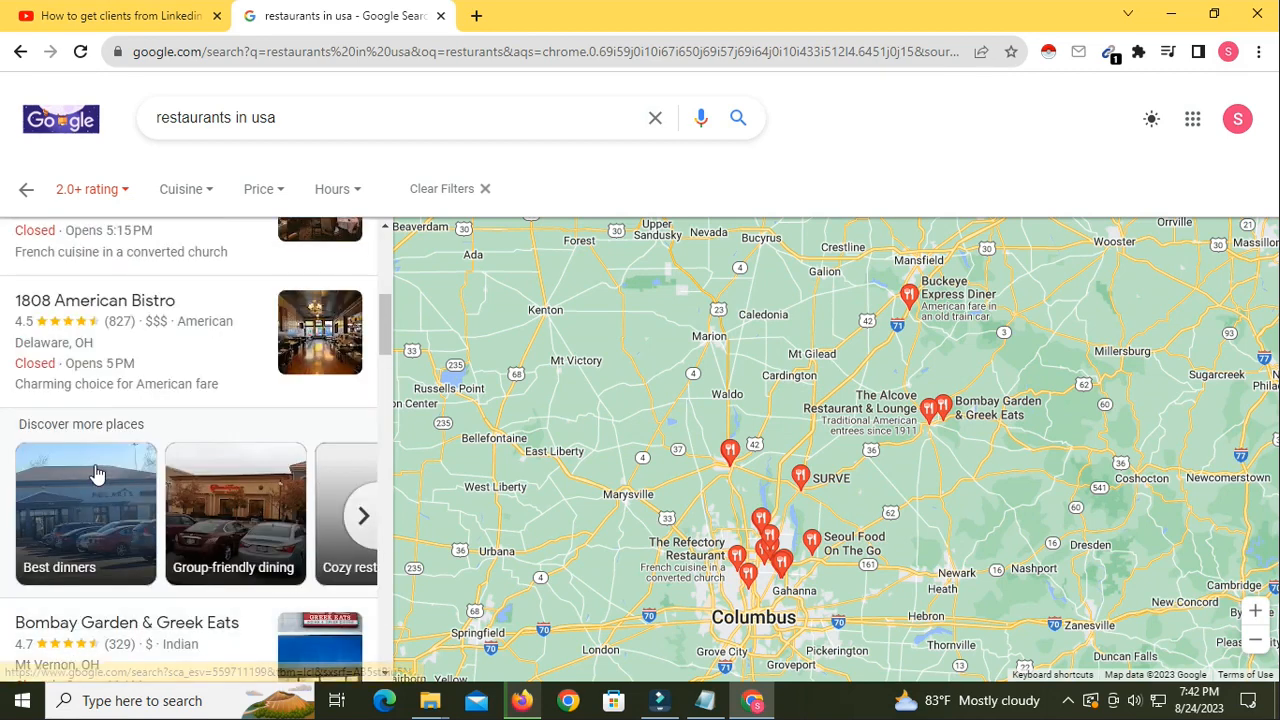
scroll(97, 474, "down", 1)
scroll(97, 474, "down", 5)
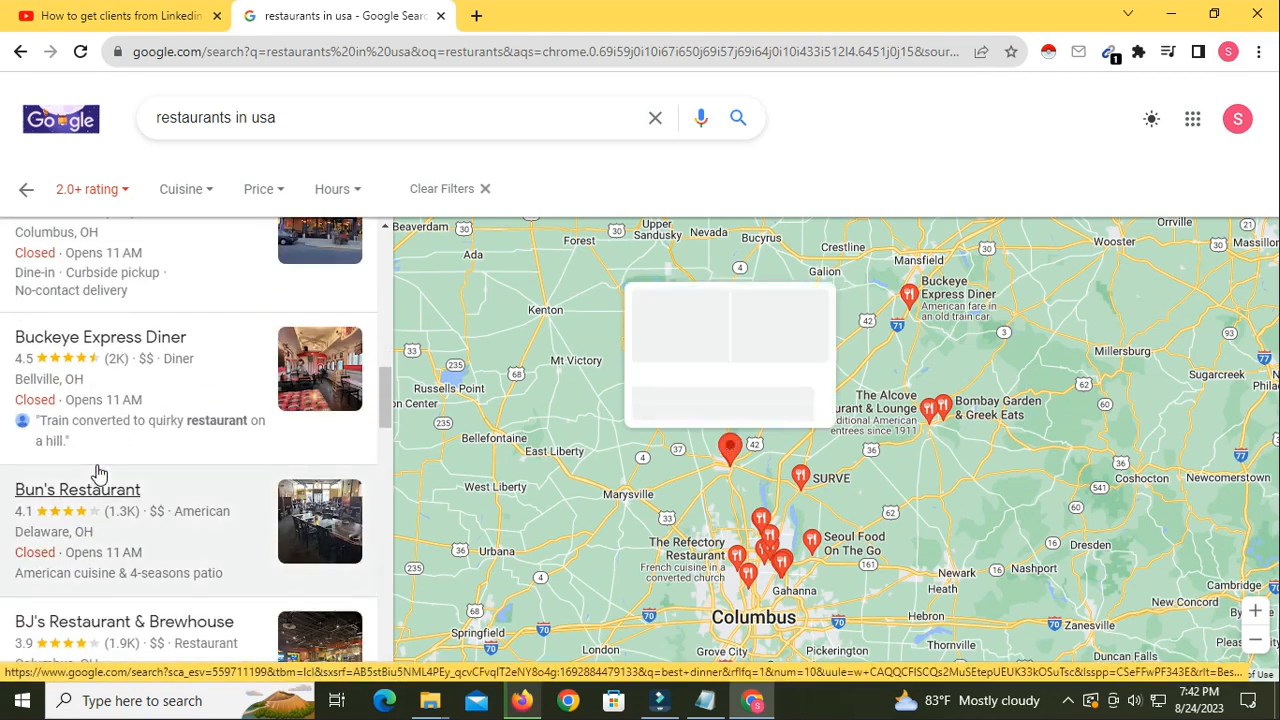
scroll(97, 474, "down", 3)
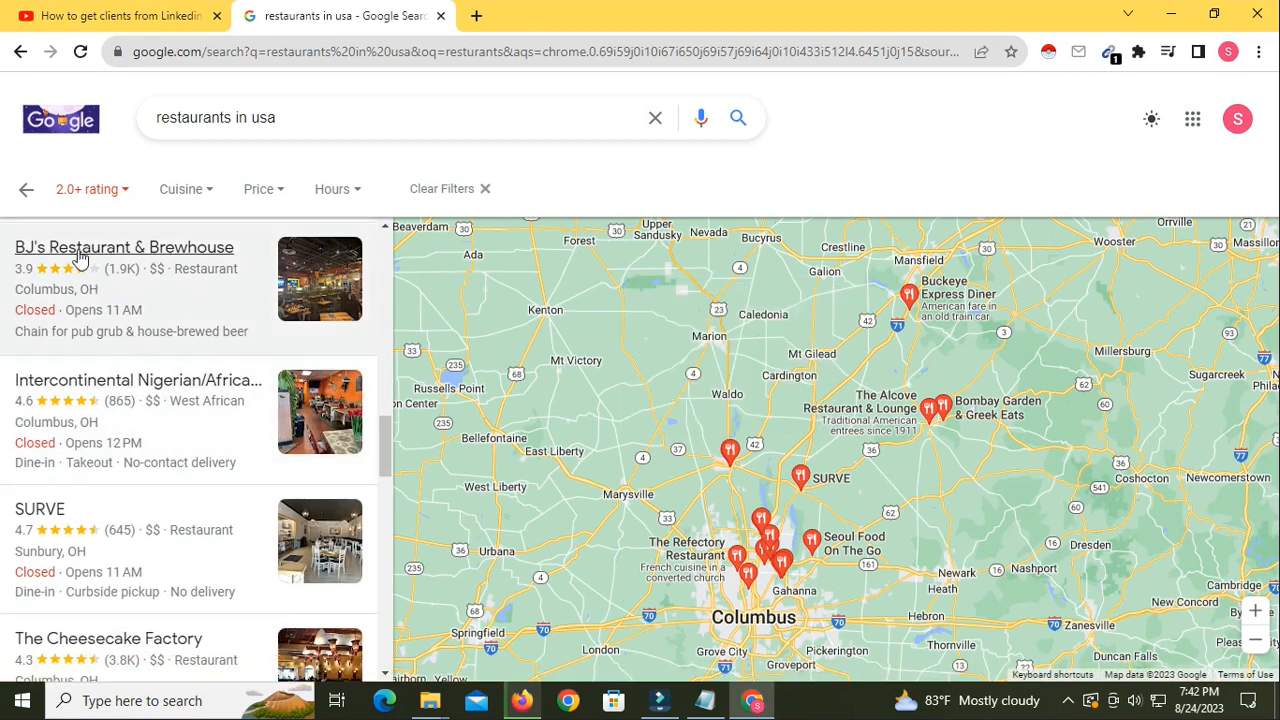
scroll(120, 268, "up", 1)
mouse_move(20, 360)
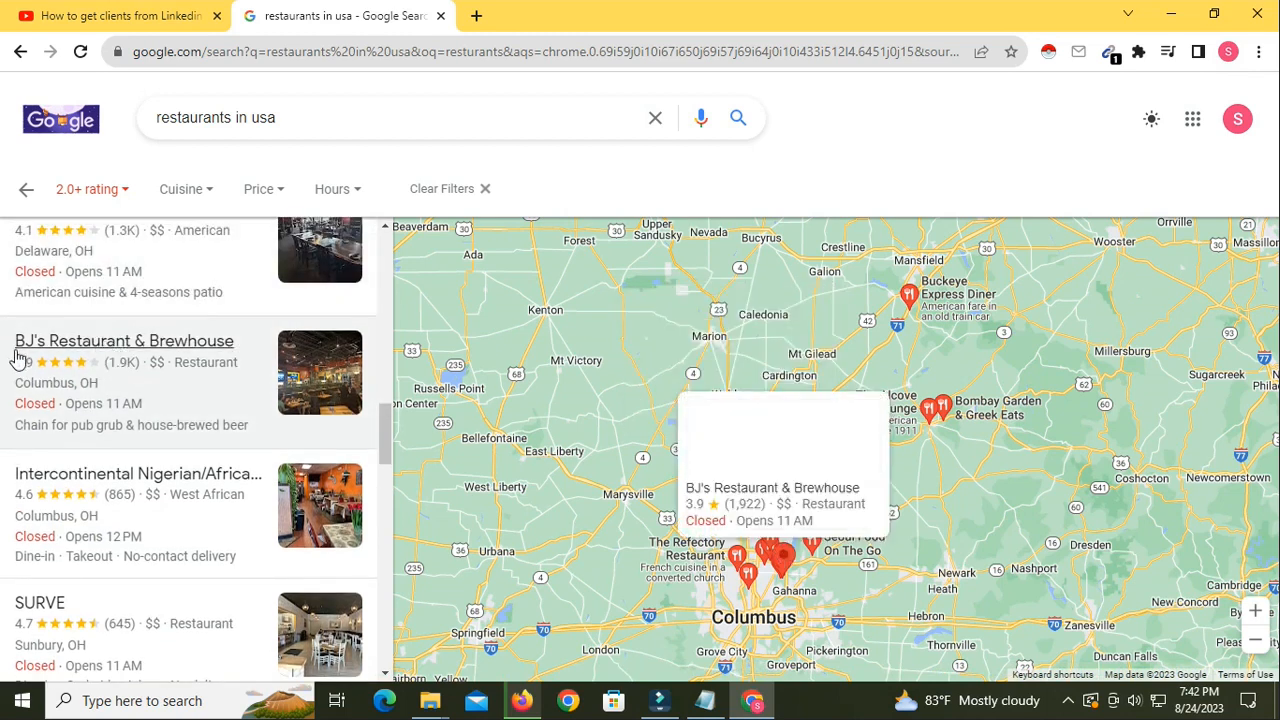
Open the BJ's Restaurant & Brewhouse listing and review its overview details
left_click(87, 345)
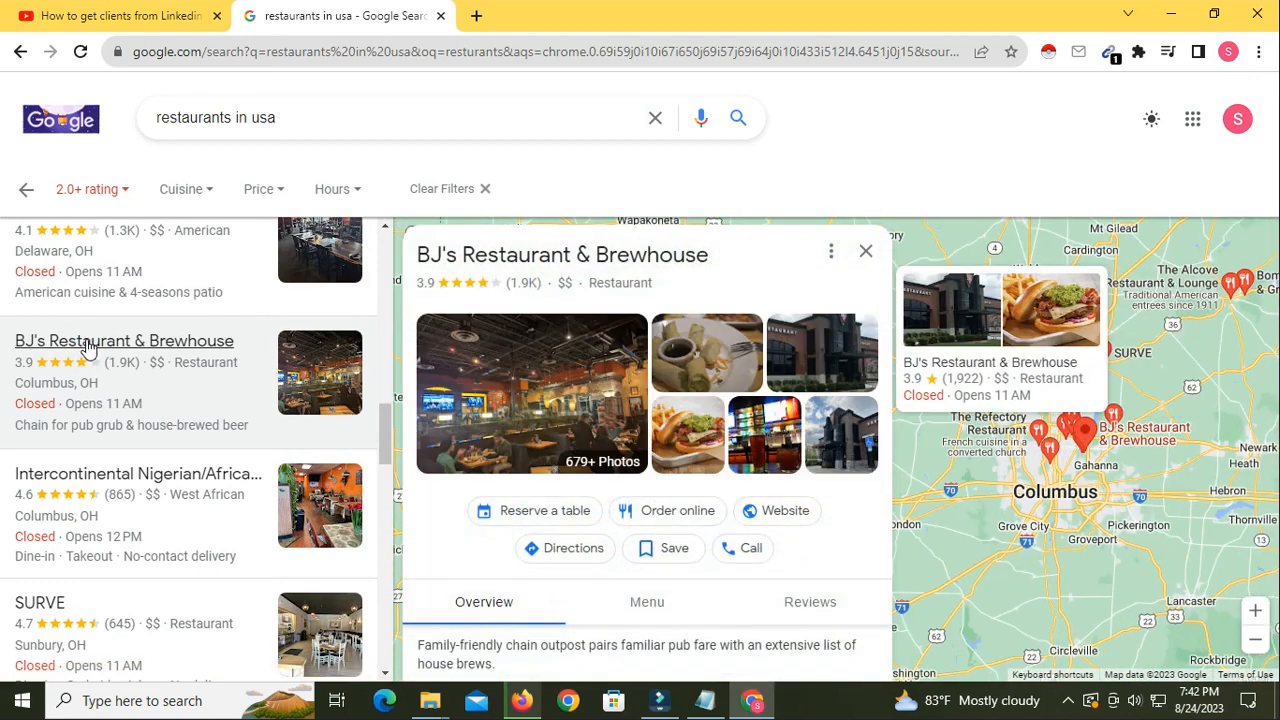
scroll(660, 525, "down", 3)
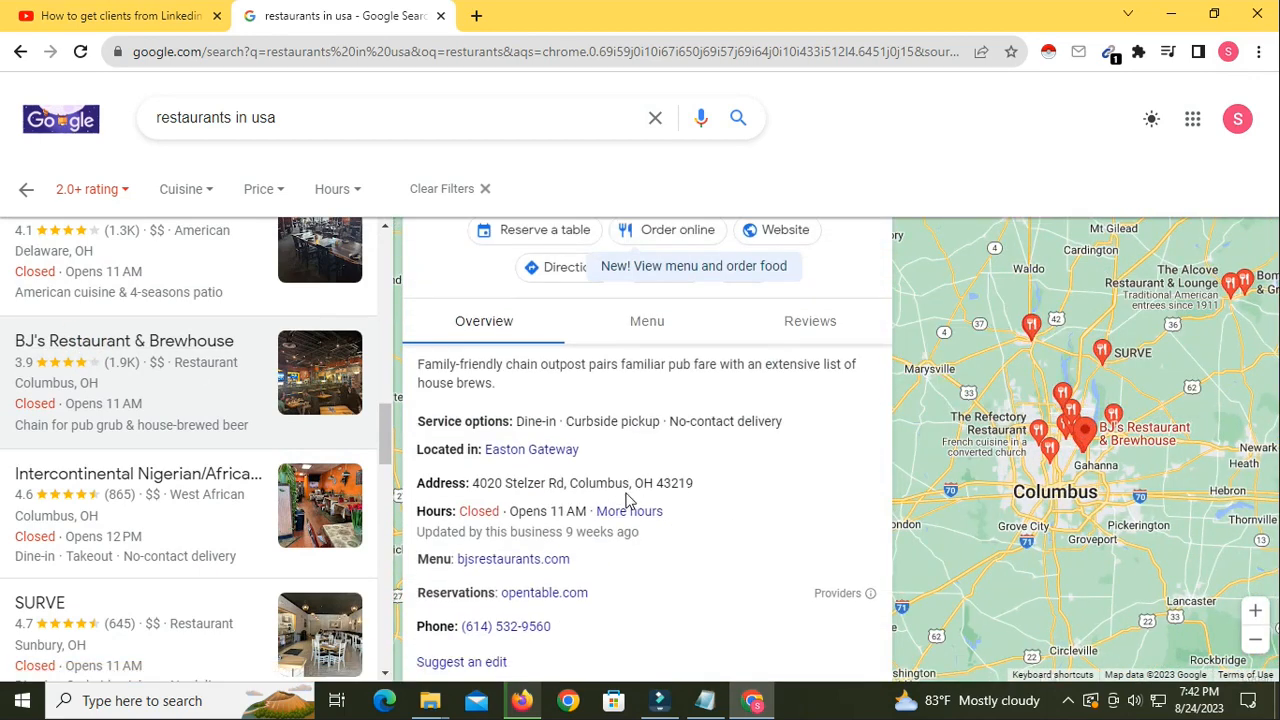
scroll(659, 614, "down", 5)
scroll(663, 623, "up", 5)
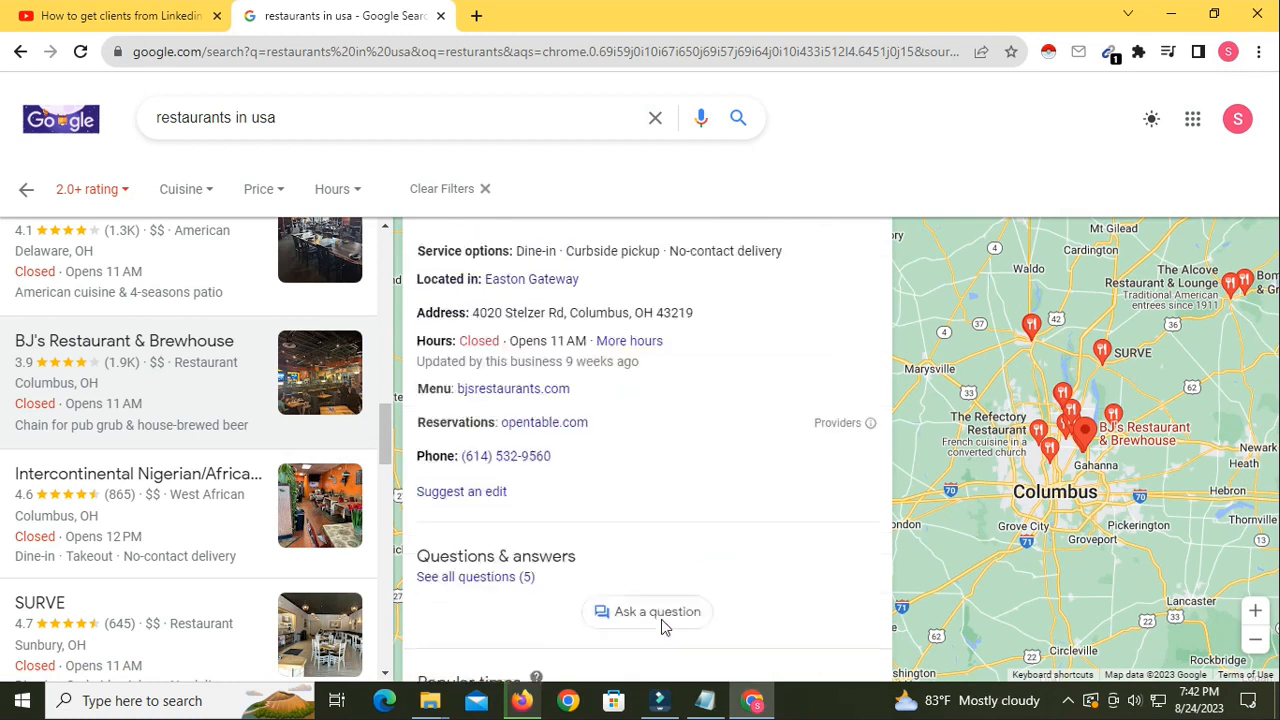
scroll(660, 625, "up", 5)
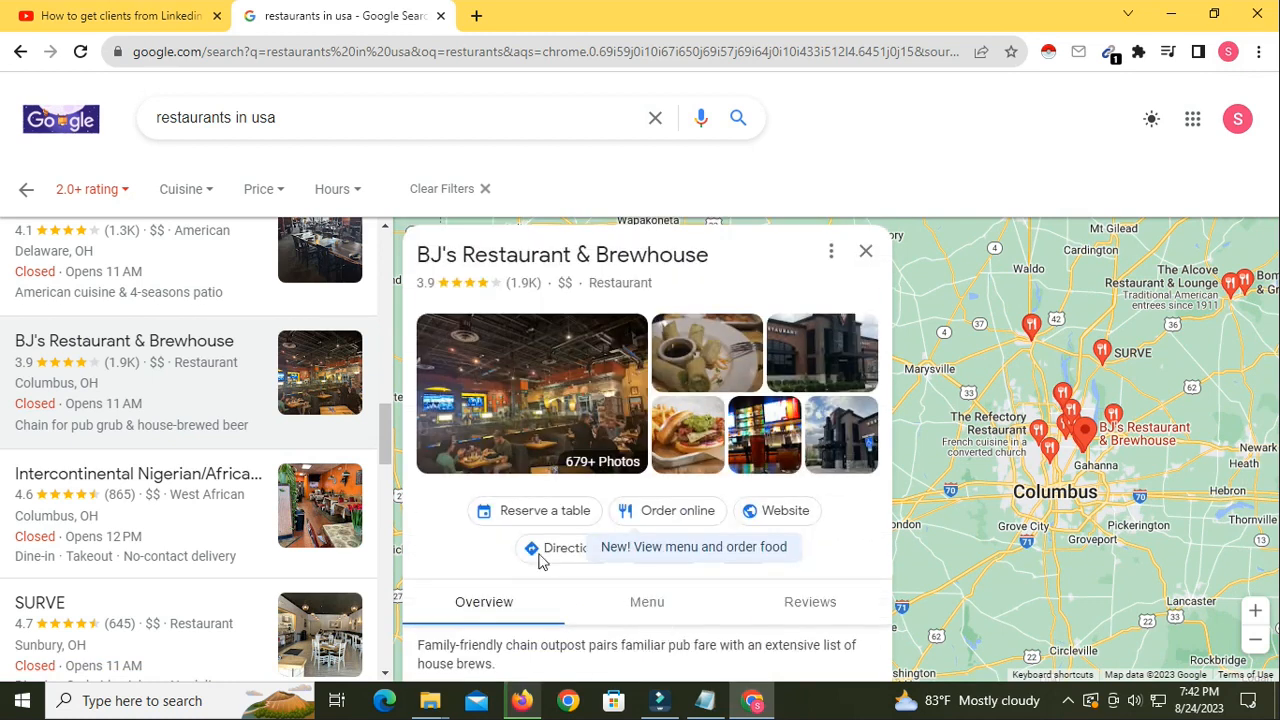
Search Google for the listing's name, BJ's Restaurant & Brewhouse, and open the restaurant's official website from the results
left_click_drag(708, 260, 416, 256)
right_click(497, 258)
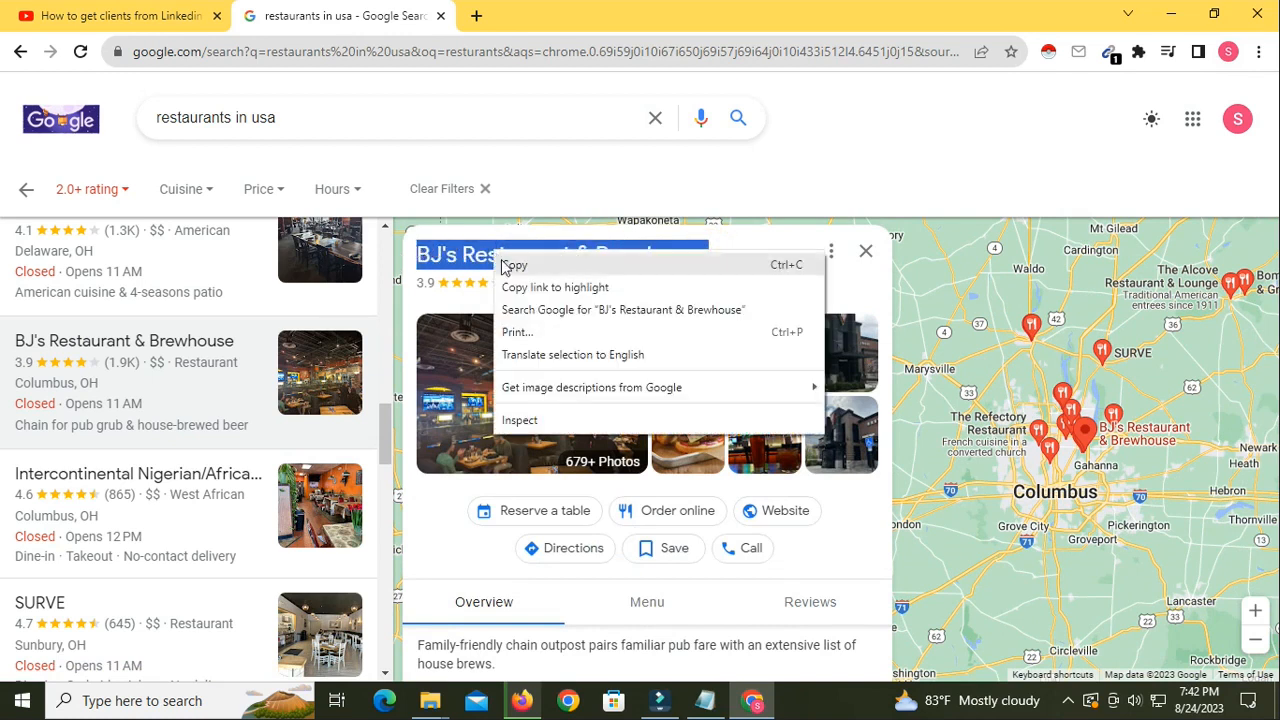
left_click(556, 309)
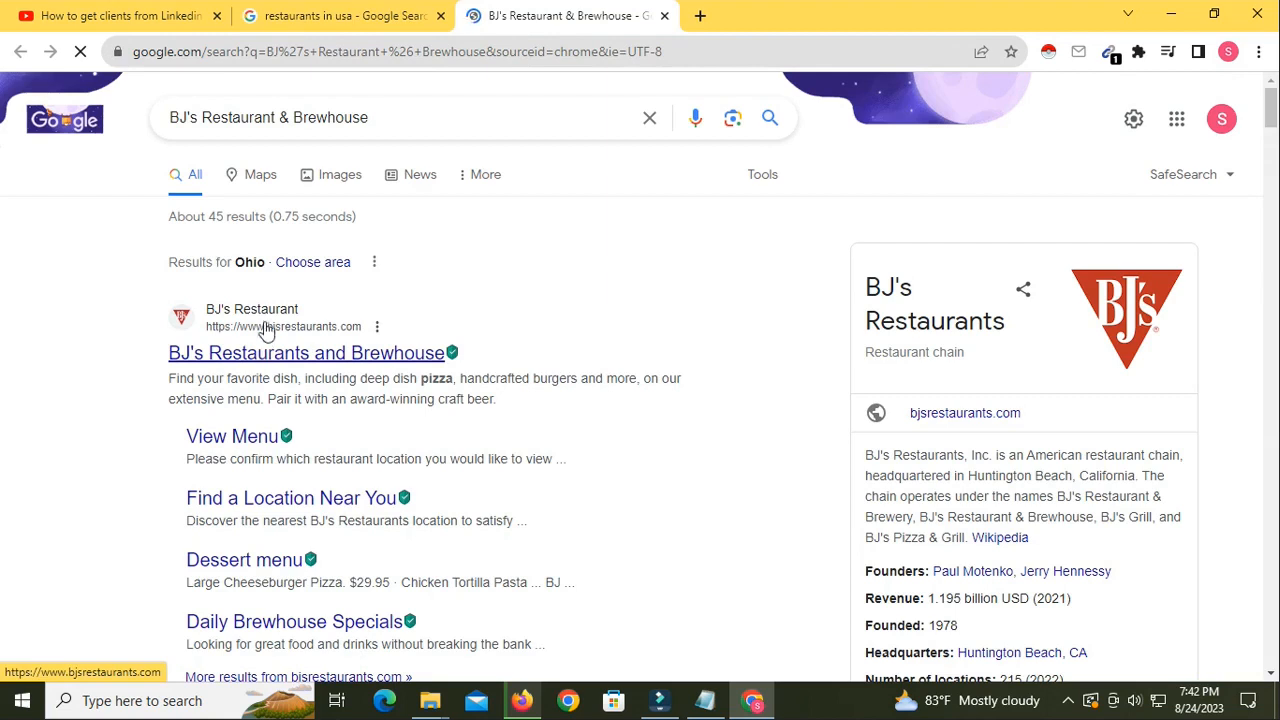
left_click(264, 322)
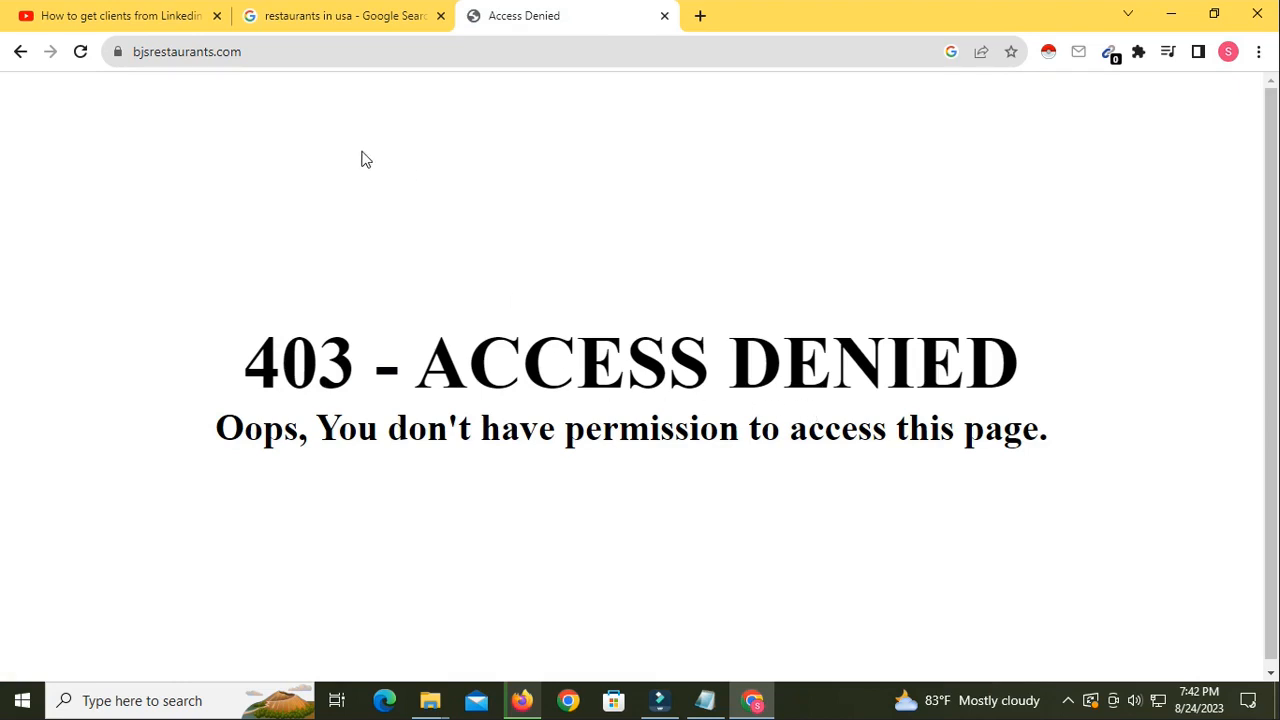
Return to the filtered restaurant list, open the Rusty Bucket Restaurant and Tavern listing and review its overview details
left_click(323, 22)
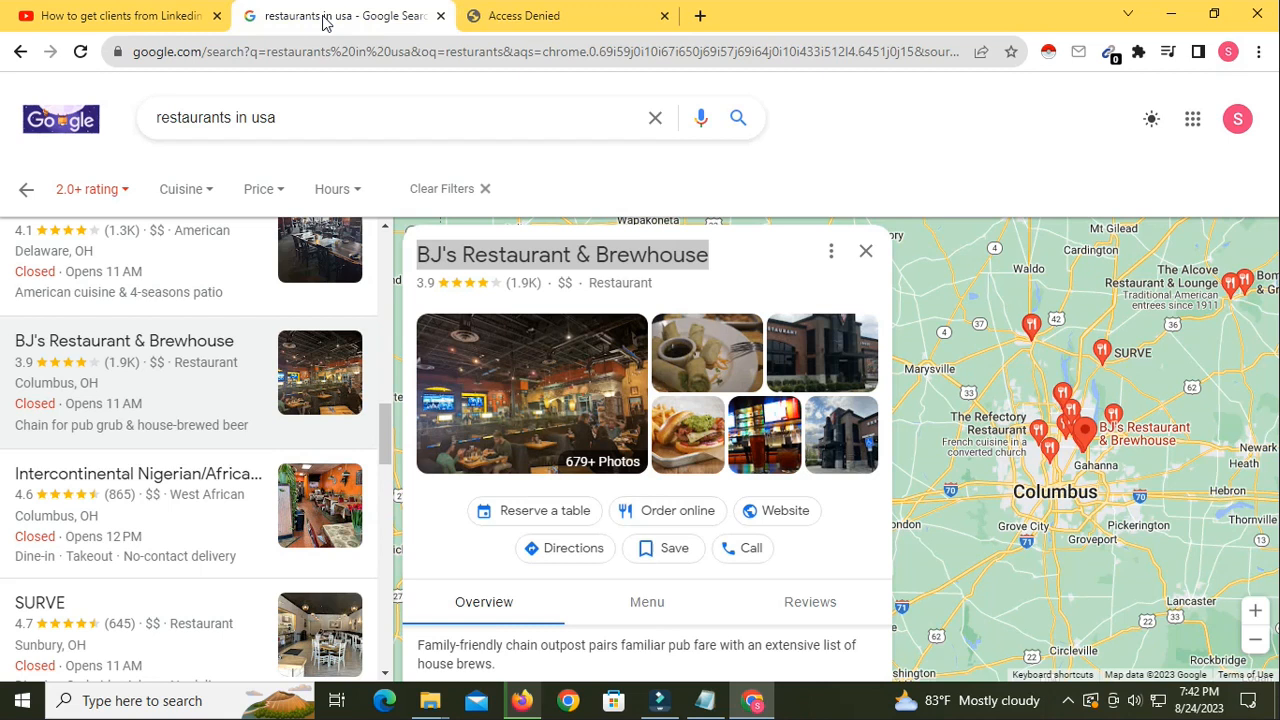
scroll(143, 513, "down", 2)
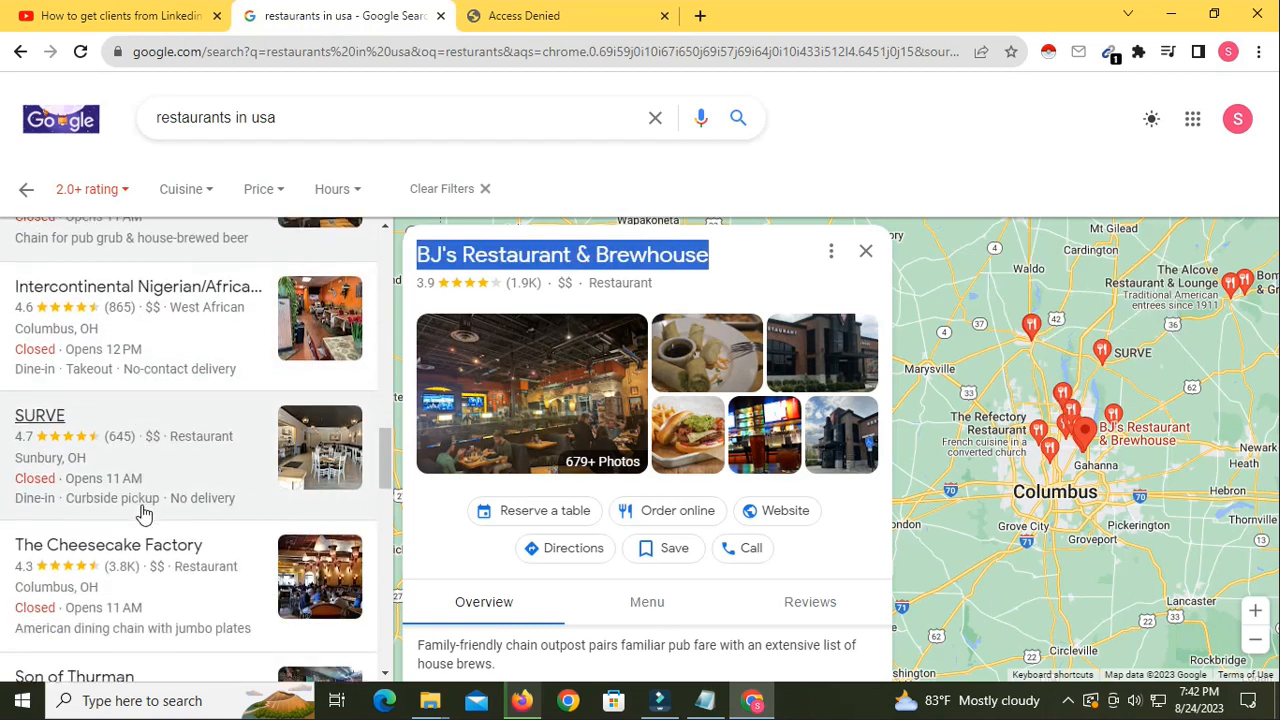
left_click(610, 20)
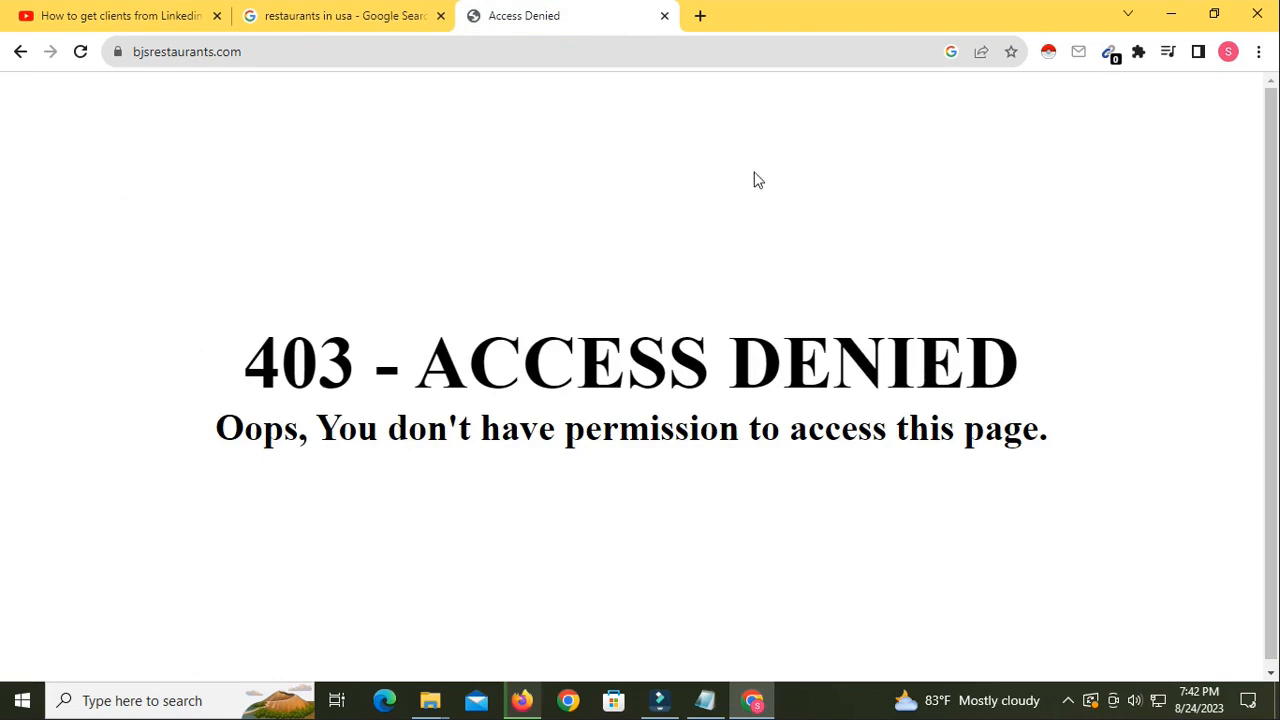
left_click(352, 14)
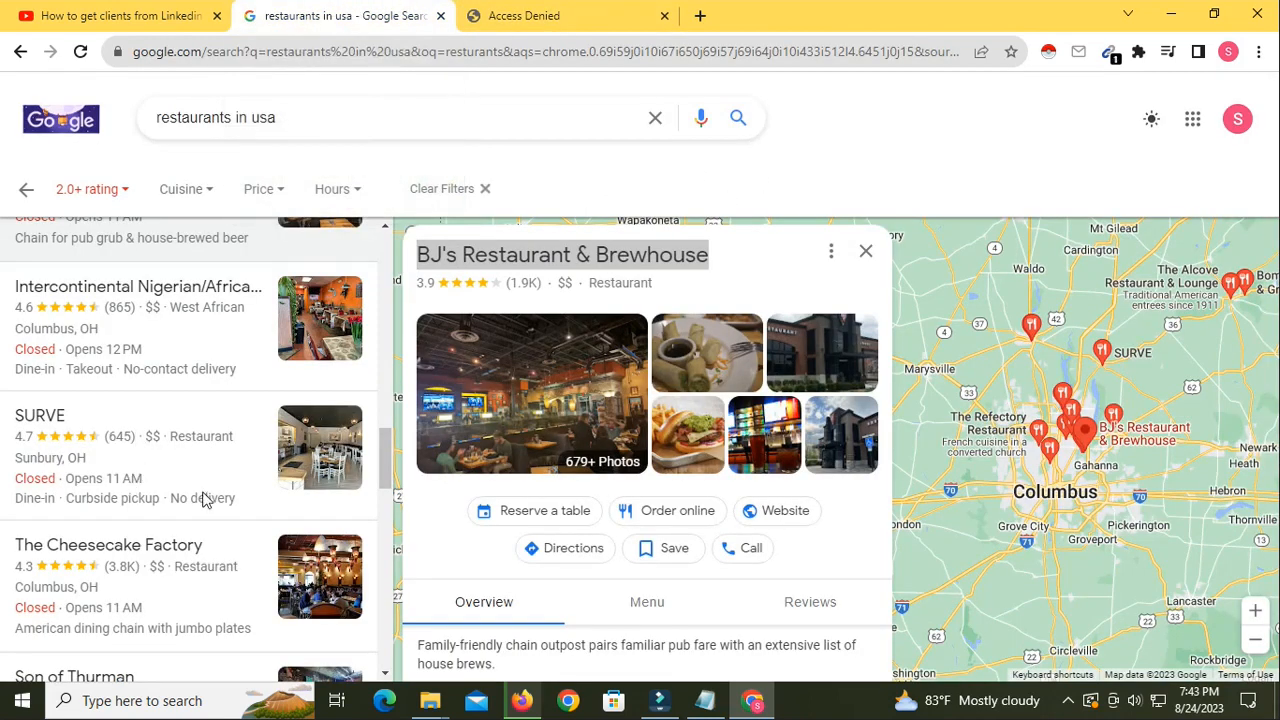
scroll(60, 570, "up", 5)
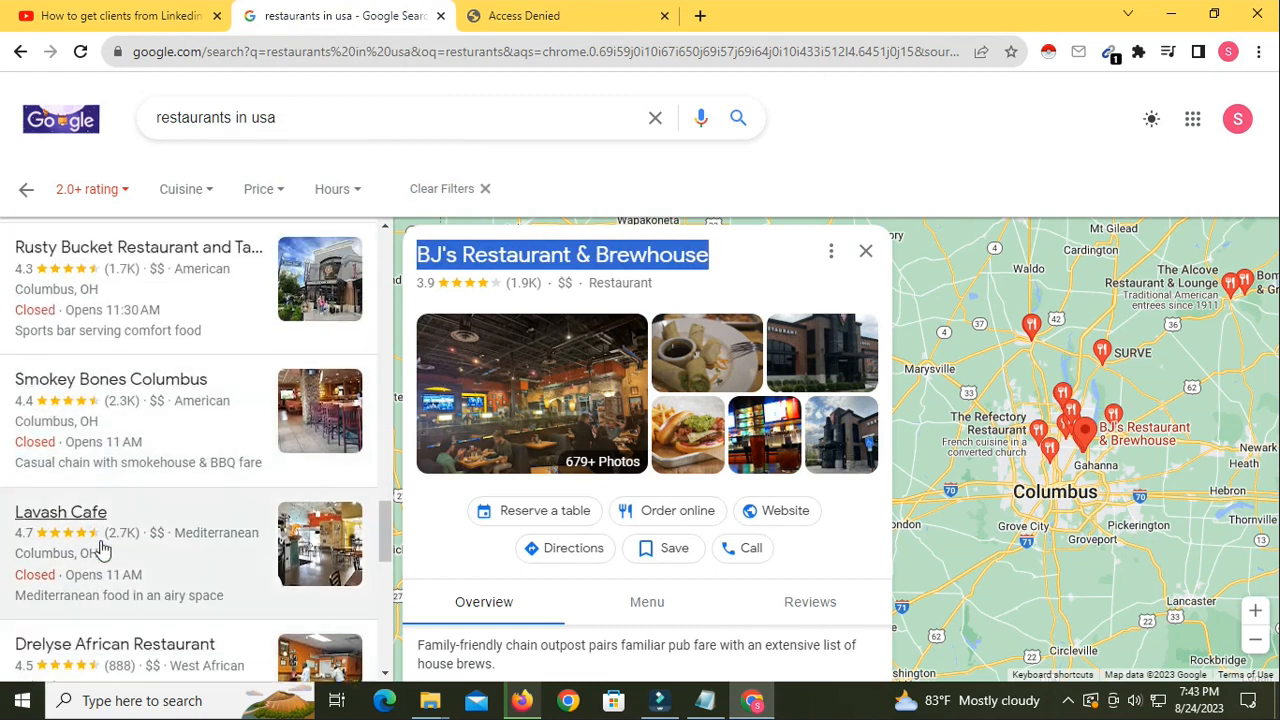
scroll(105, 545, "up", 2)
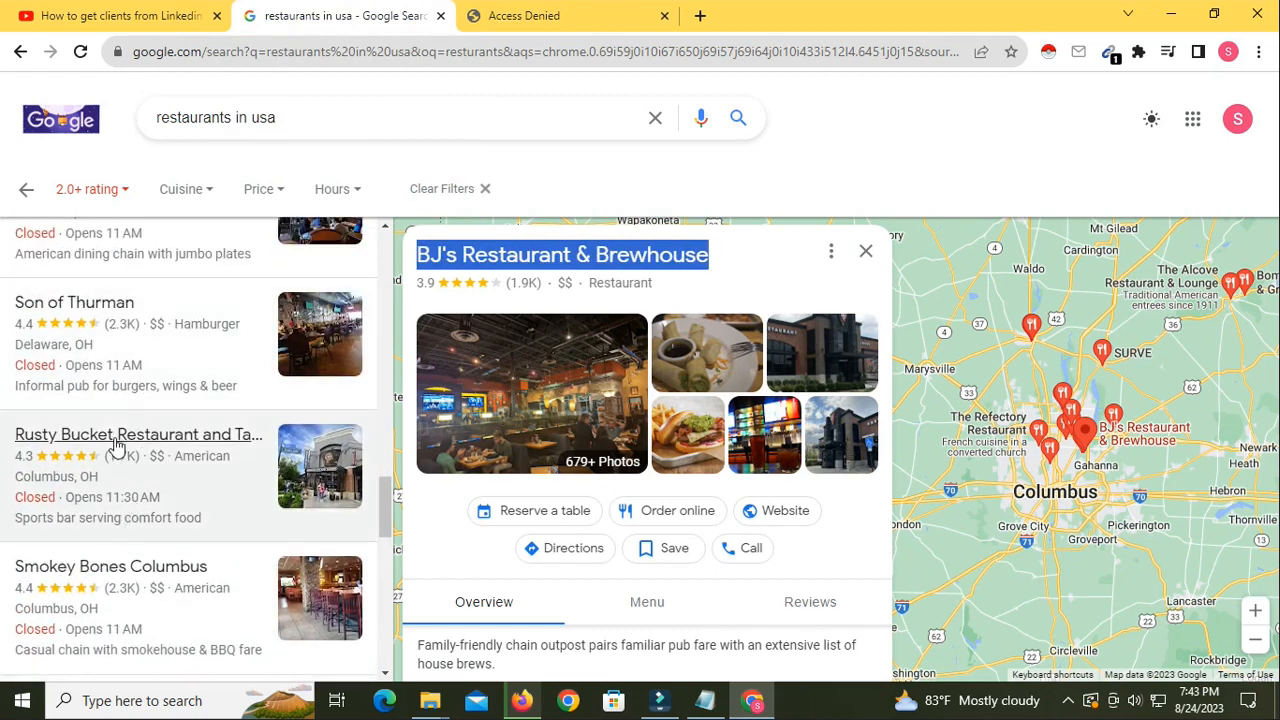
left_click(117, 445)
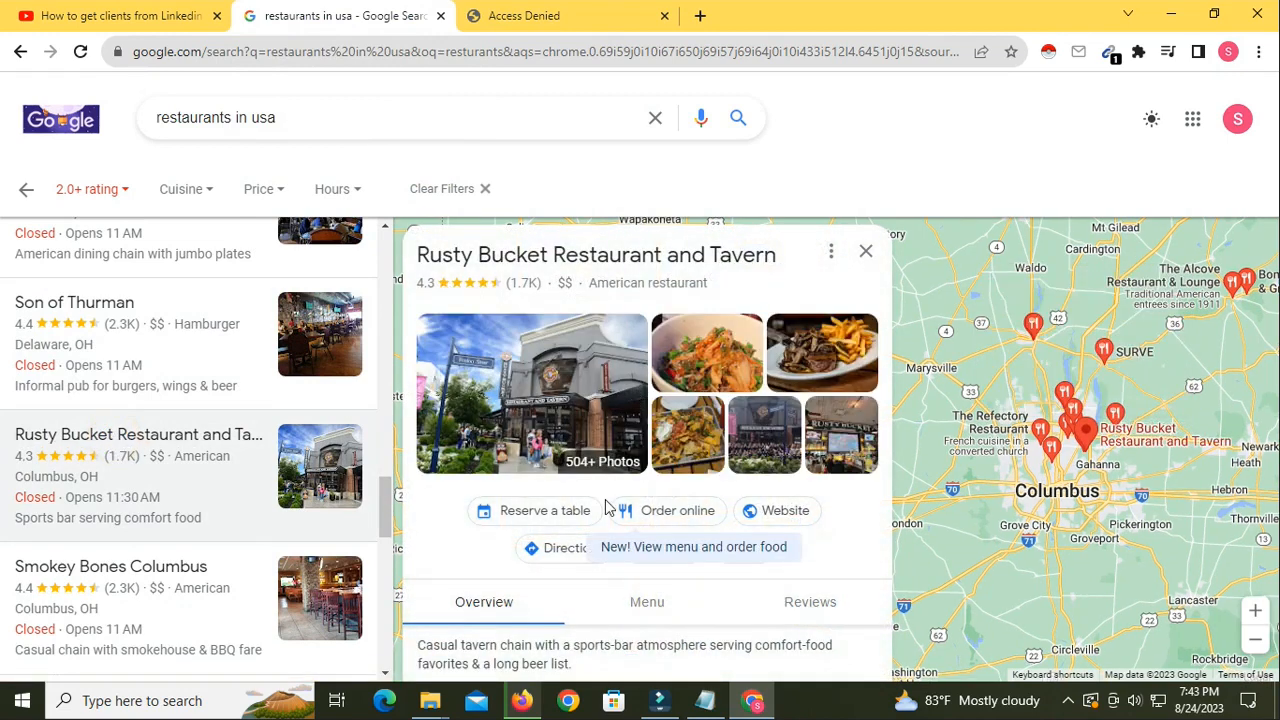
scroll(640, 568, "down", 3)
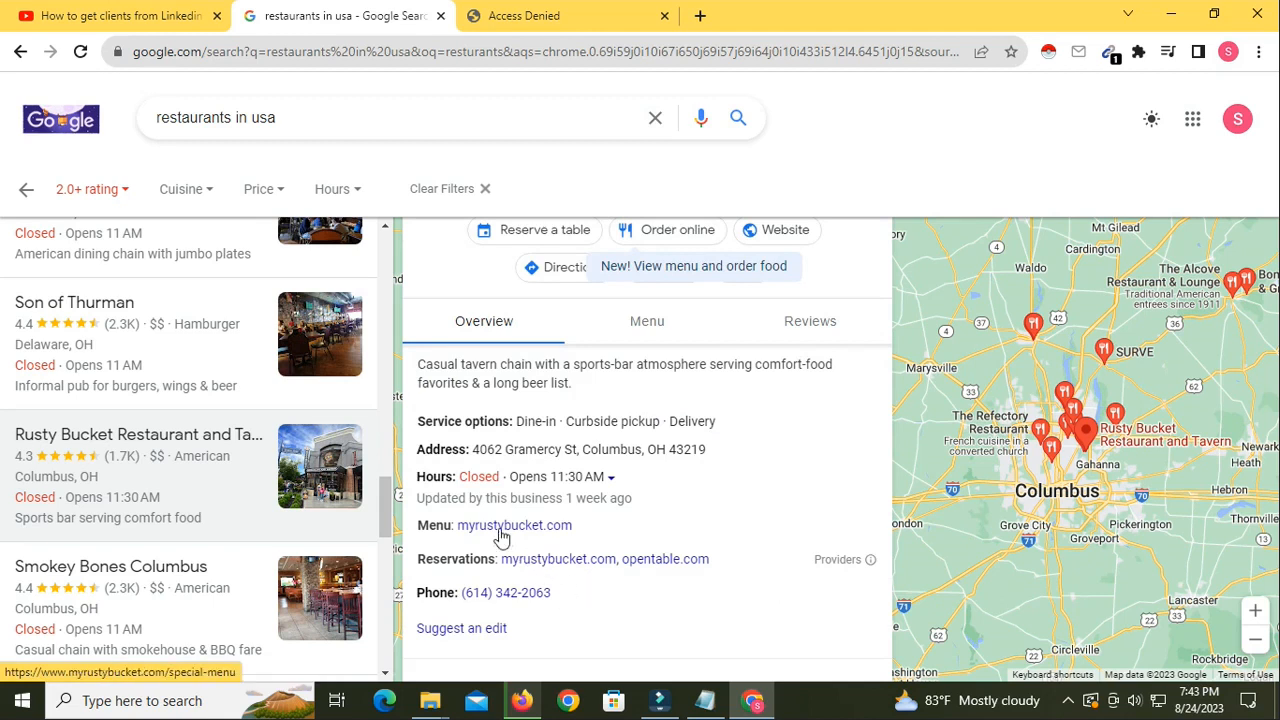
scroll(590, 566, "up", 5)
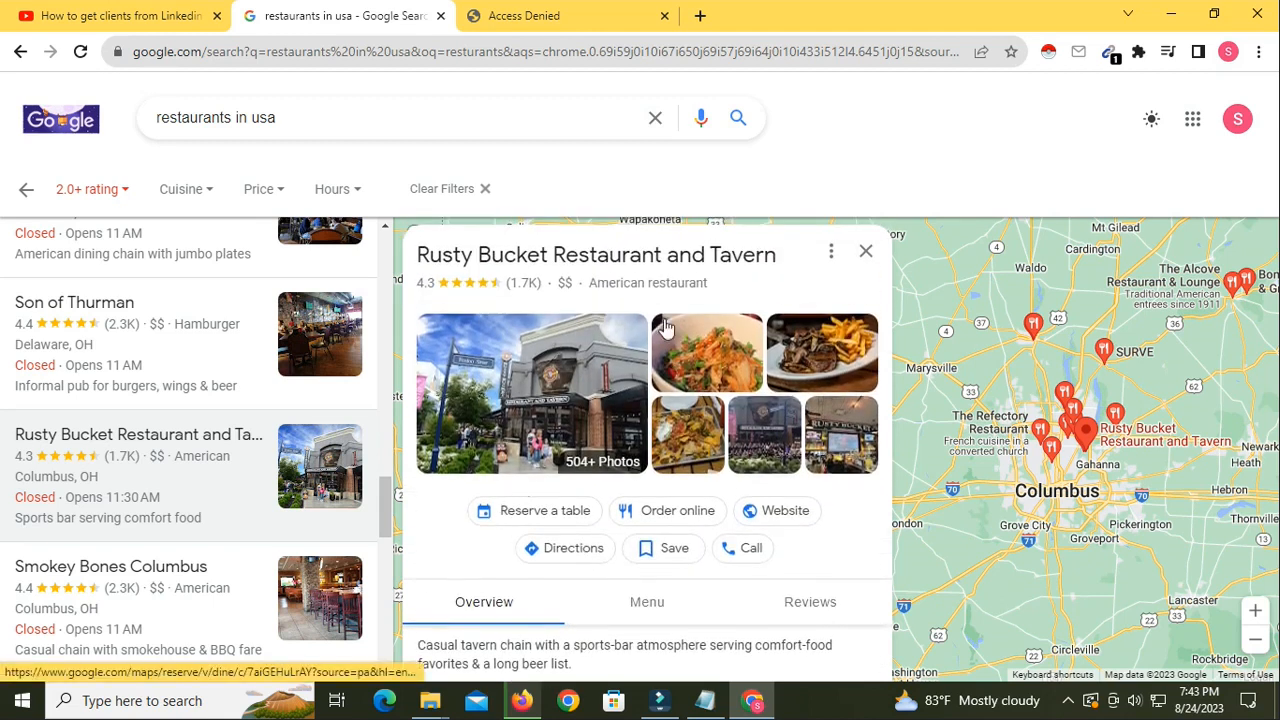
Search Google for the listing's name, Rusty Bucket Restaurant and Tavern, and open its official website, myrustybucket.com
left_click_drag(770, 255, 416, 256)
right_click(508, 268)
left_click(573, 325)
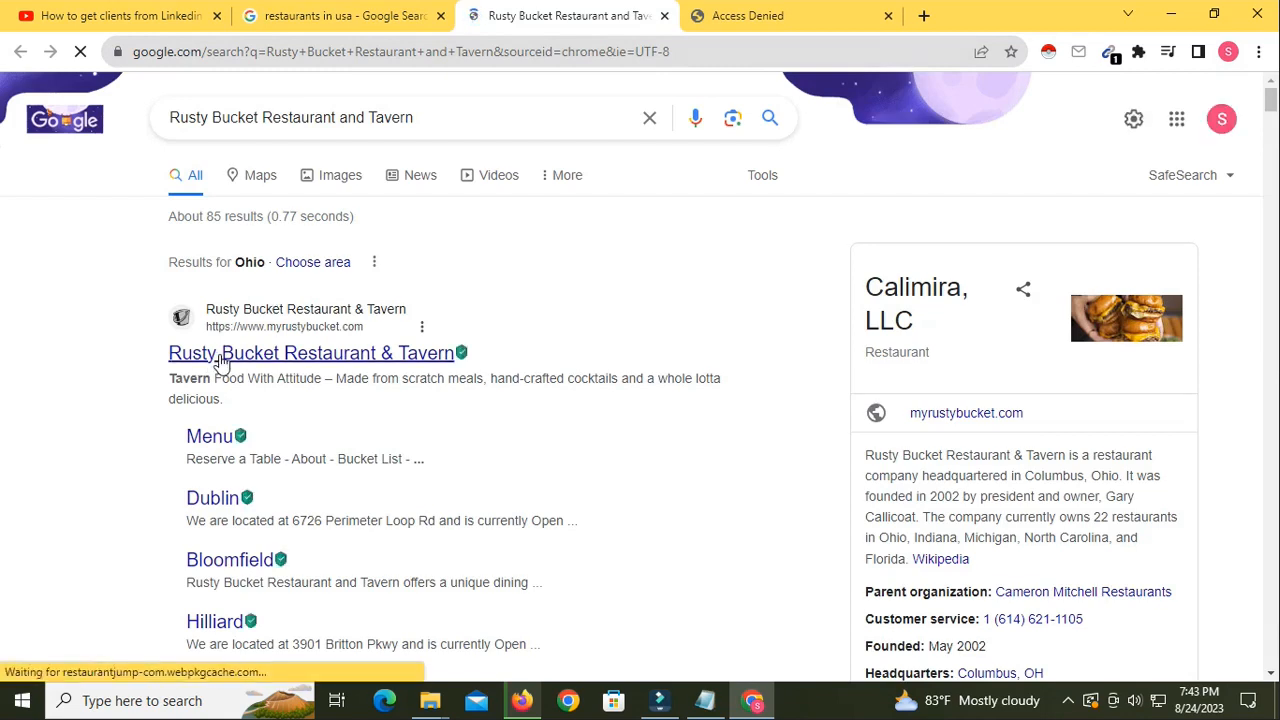
left_click(221, 362)
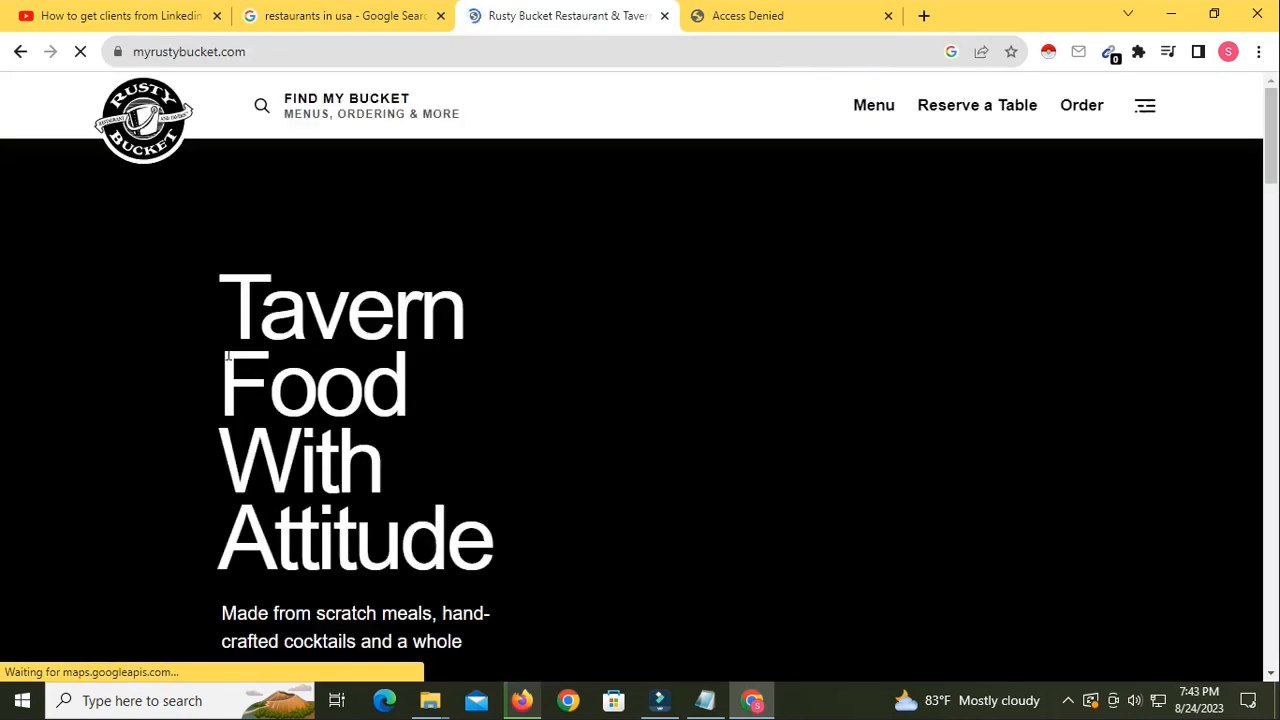
left_click(792, 12)
left_click(560, 15)
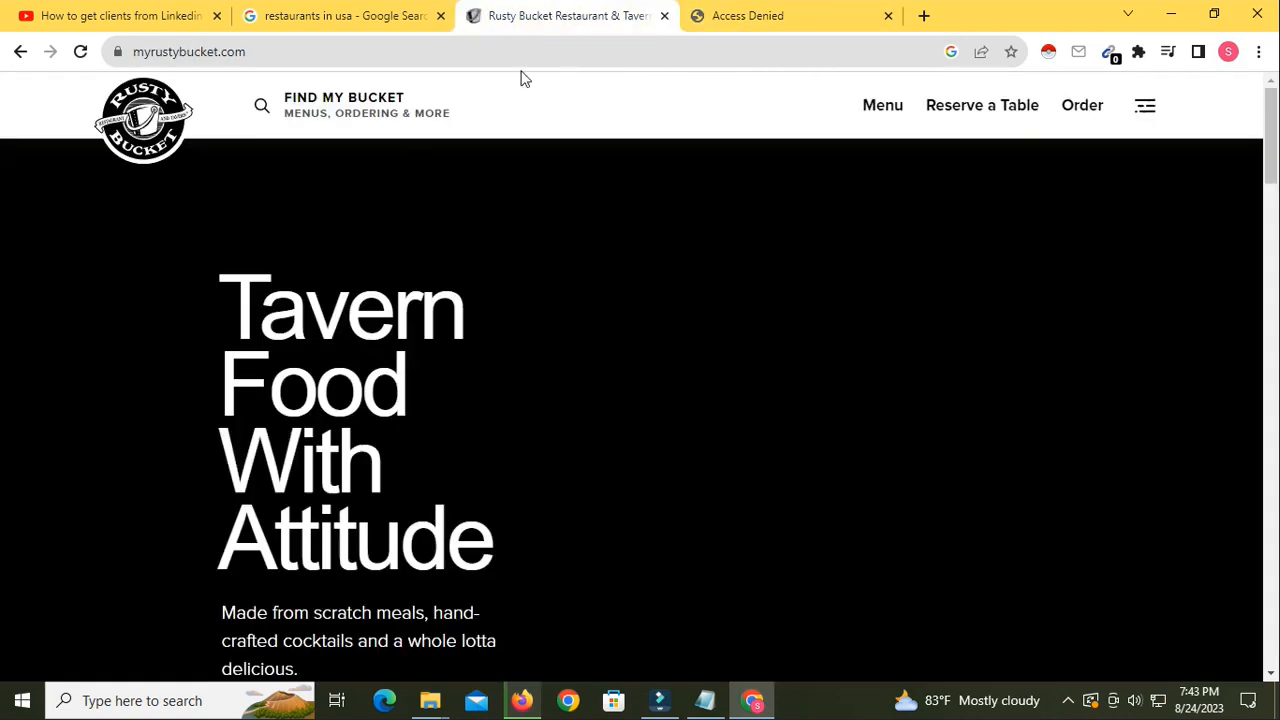
Examine the Rusty Bucket homepage down to the social media links in its footer, and return to its beginning
scroll(628, 464, "down", 15)
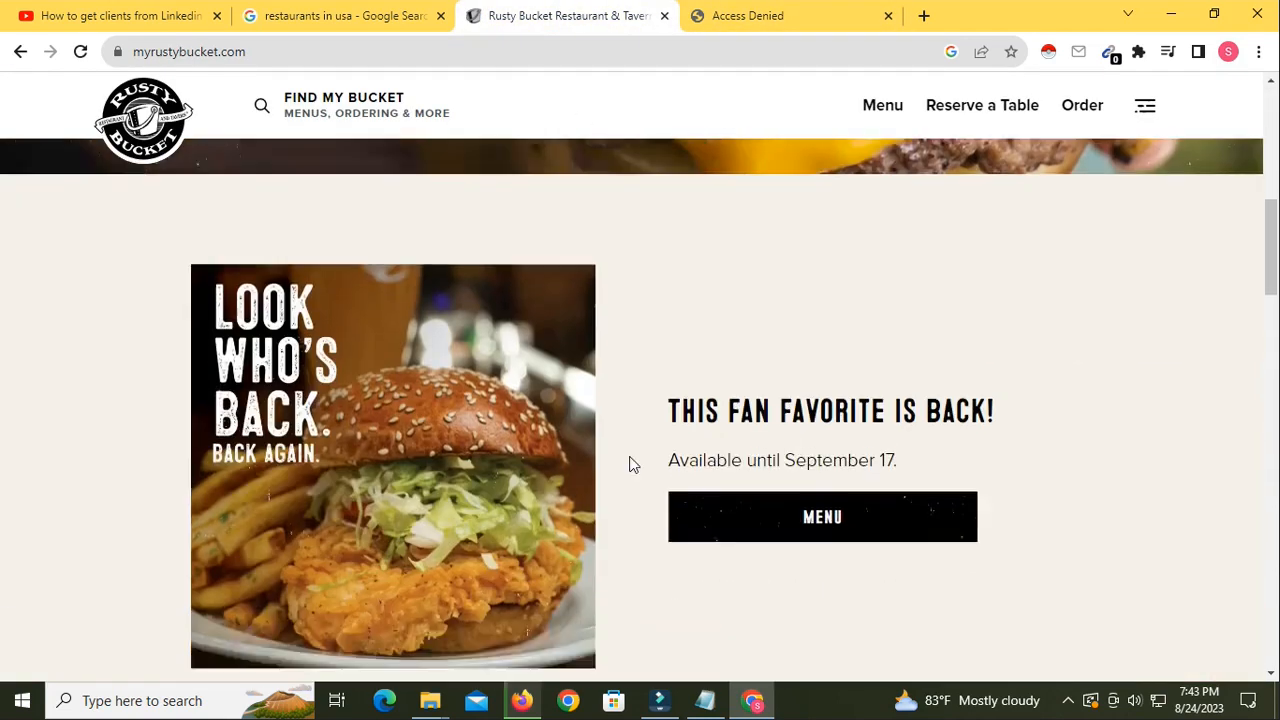
scroll(629, 464, "down", 10)
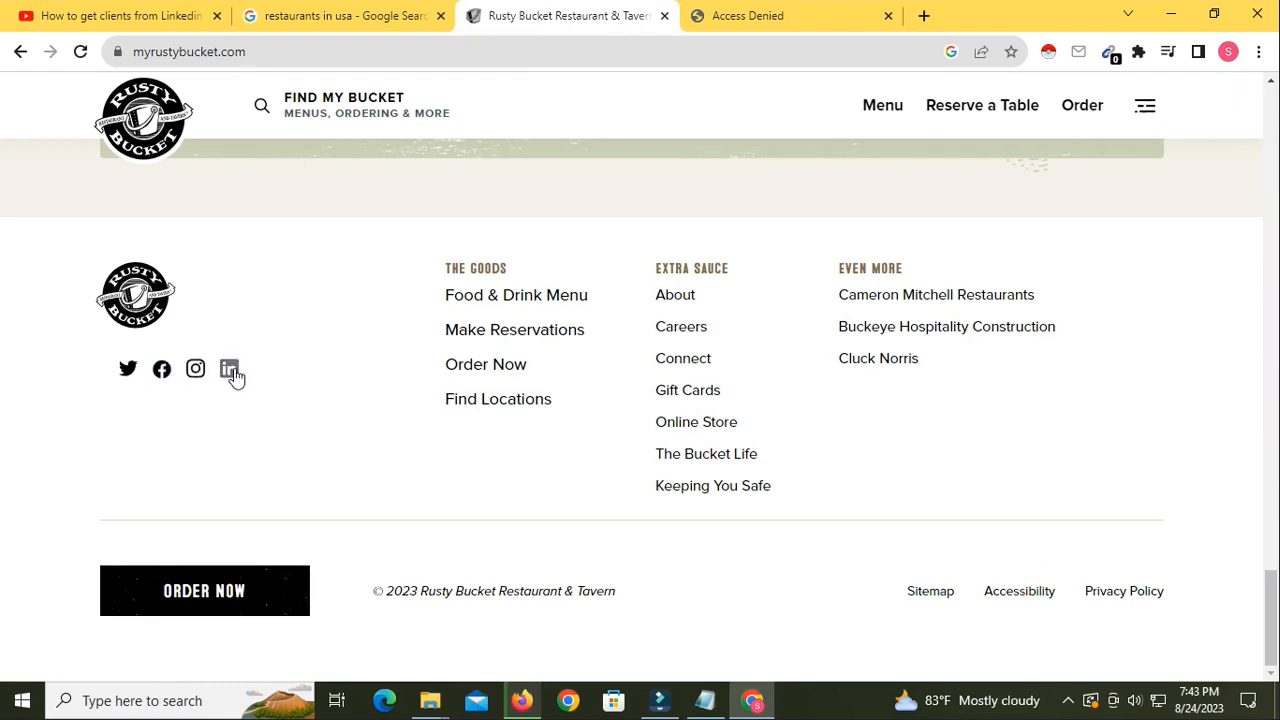
scroll(1068, 585, "up", 10)
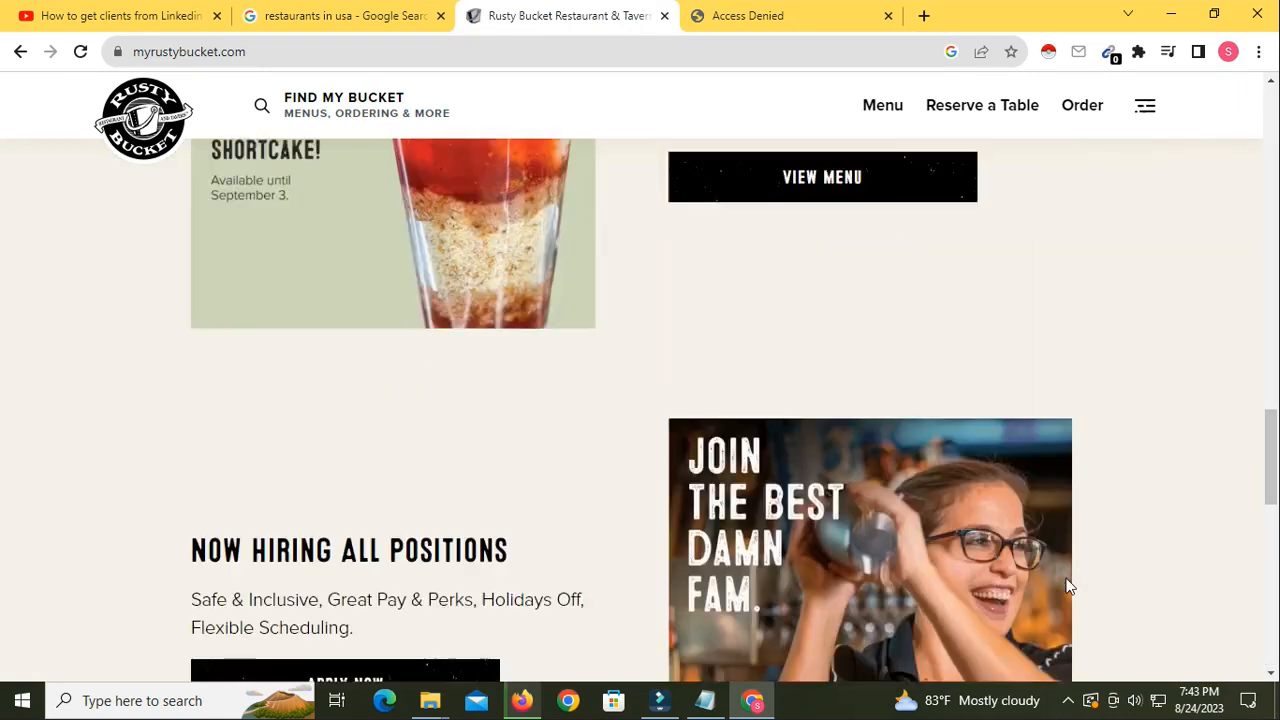
scroll(1069, 587, "up", 8)
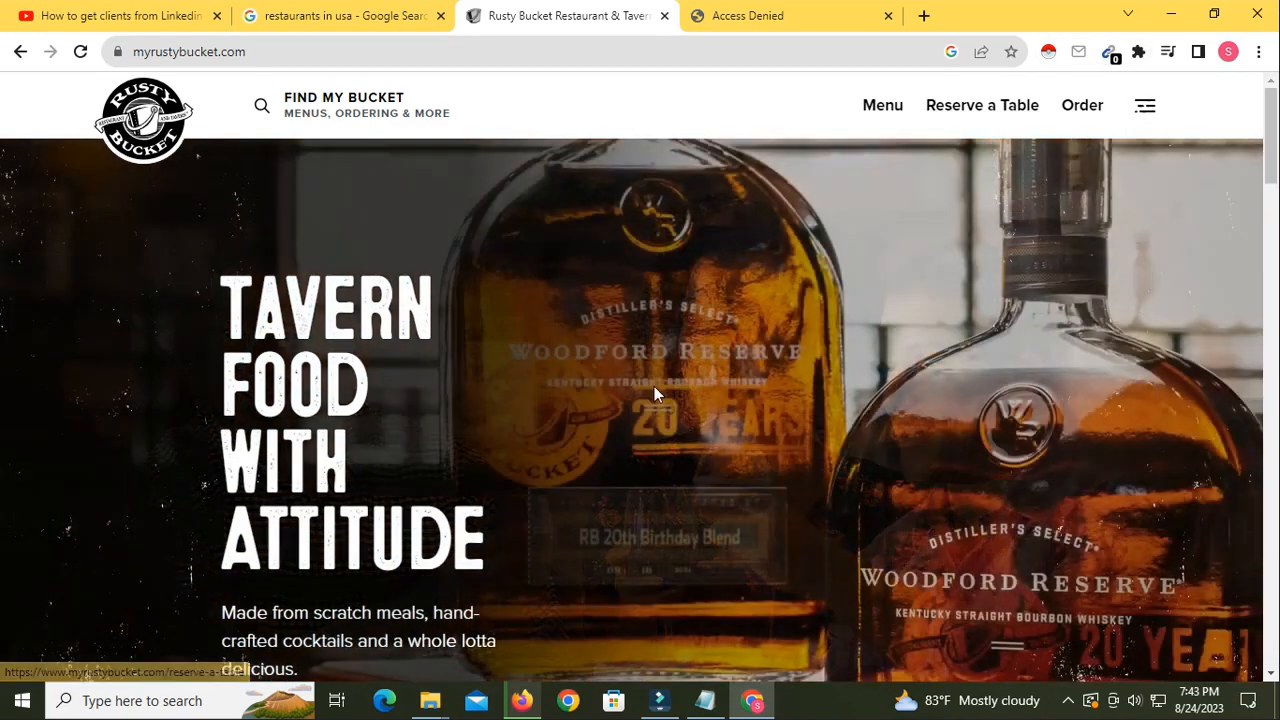
Open Rusty Bucket's Facebook page from the social links in the website's footer, and close it to return to the site
scroll(700, 405, "down", 4)
scroll(708, 408, "down", 15)
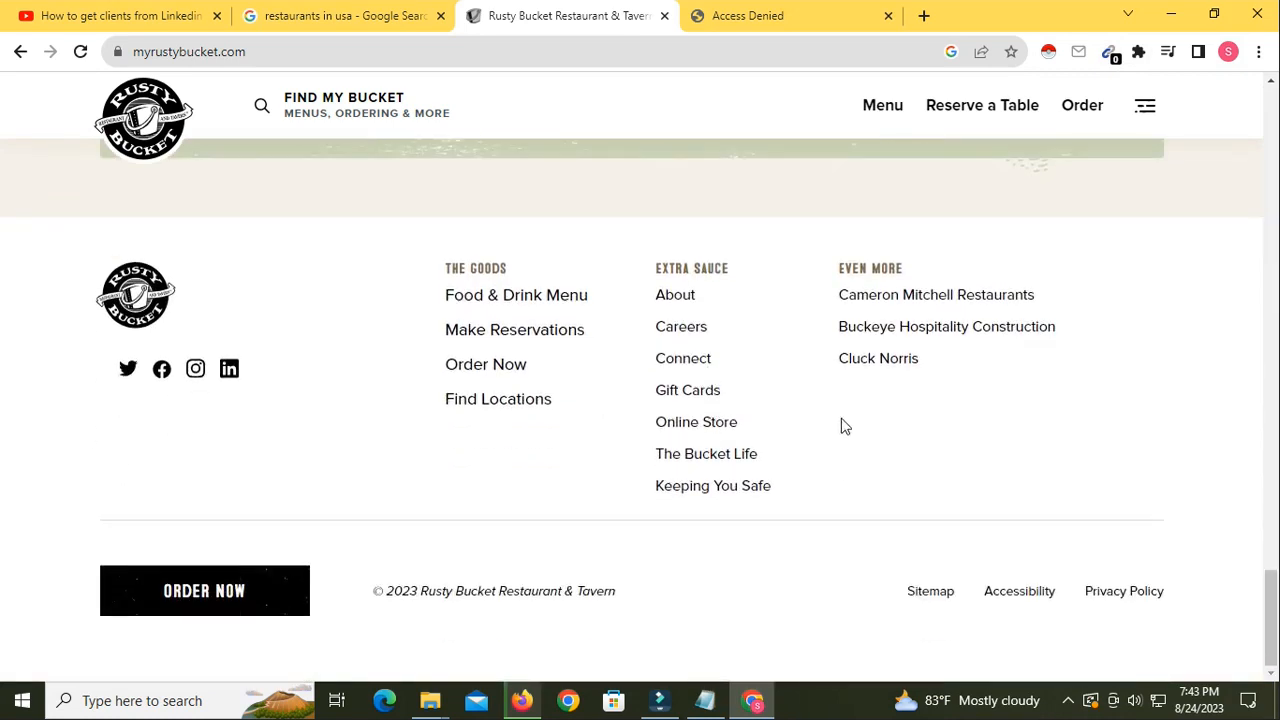
right_click(165, 374)
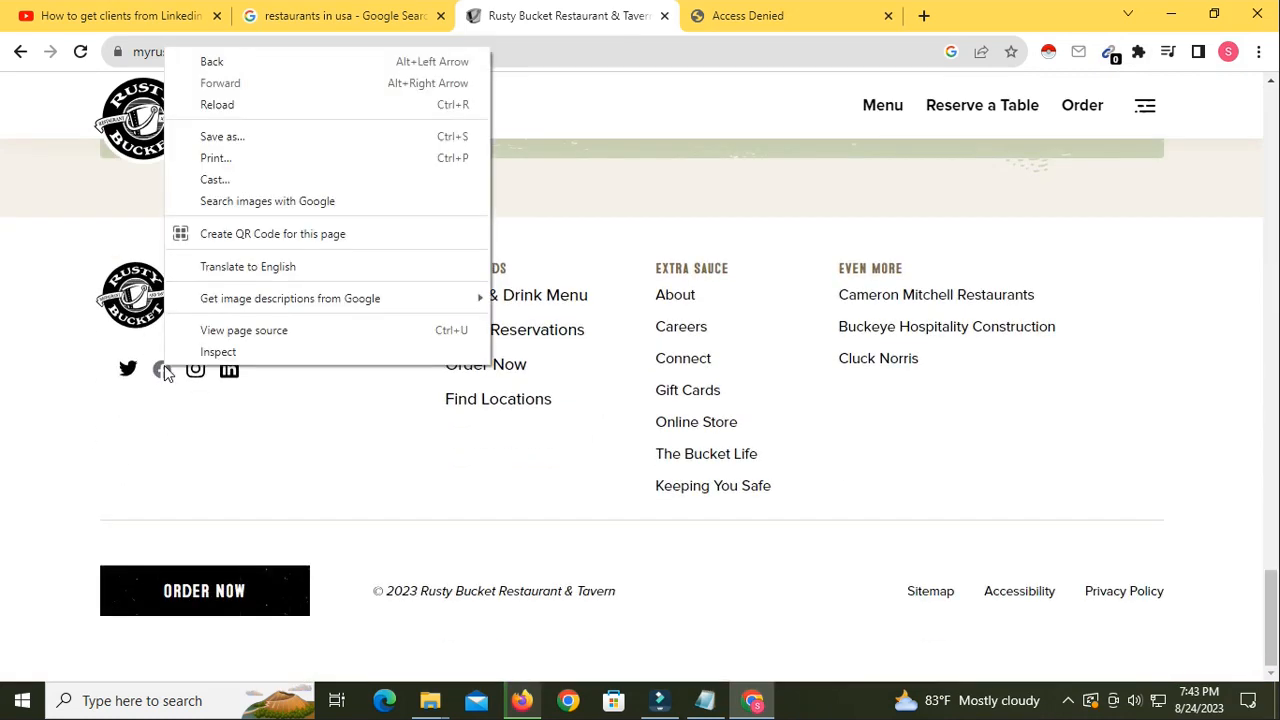
right_click(146, 422)
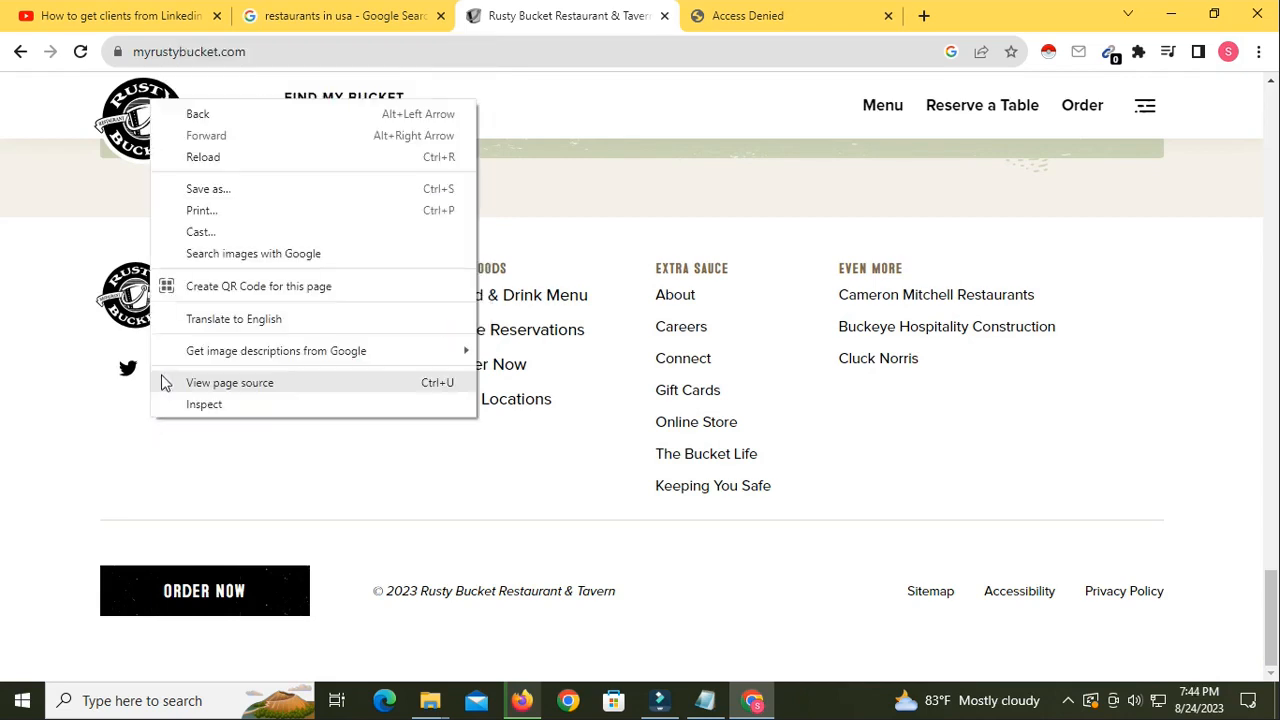
left_click(128, 440)
right_click(163, 372)
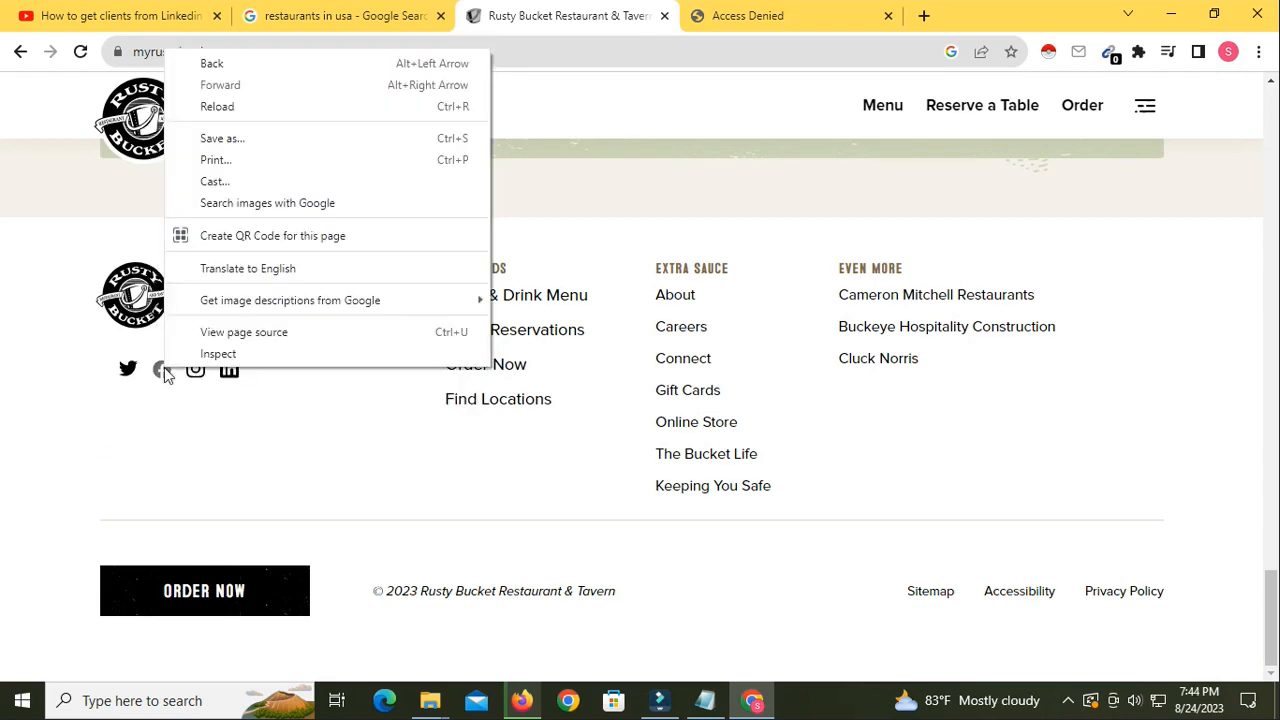
left_click(159, 374)
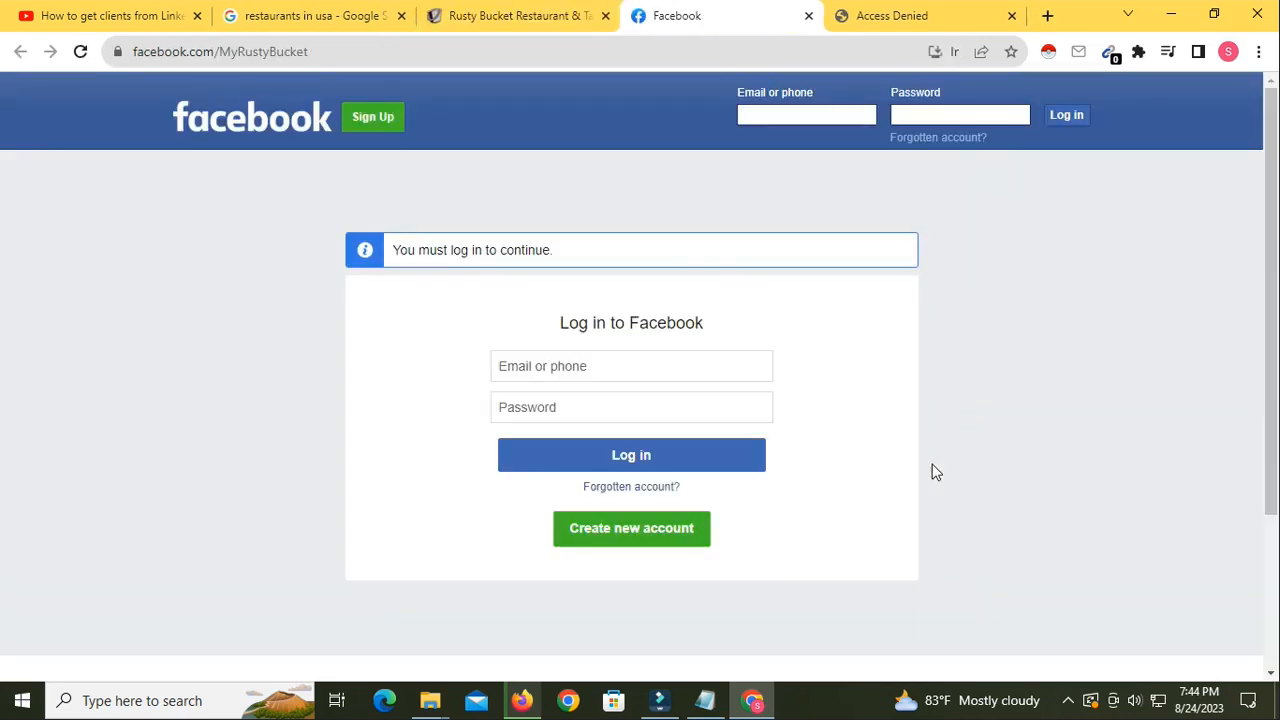
left_click(808, 16)
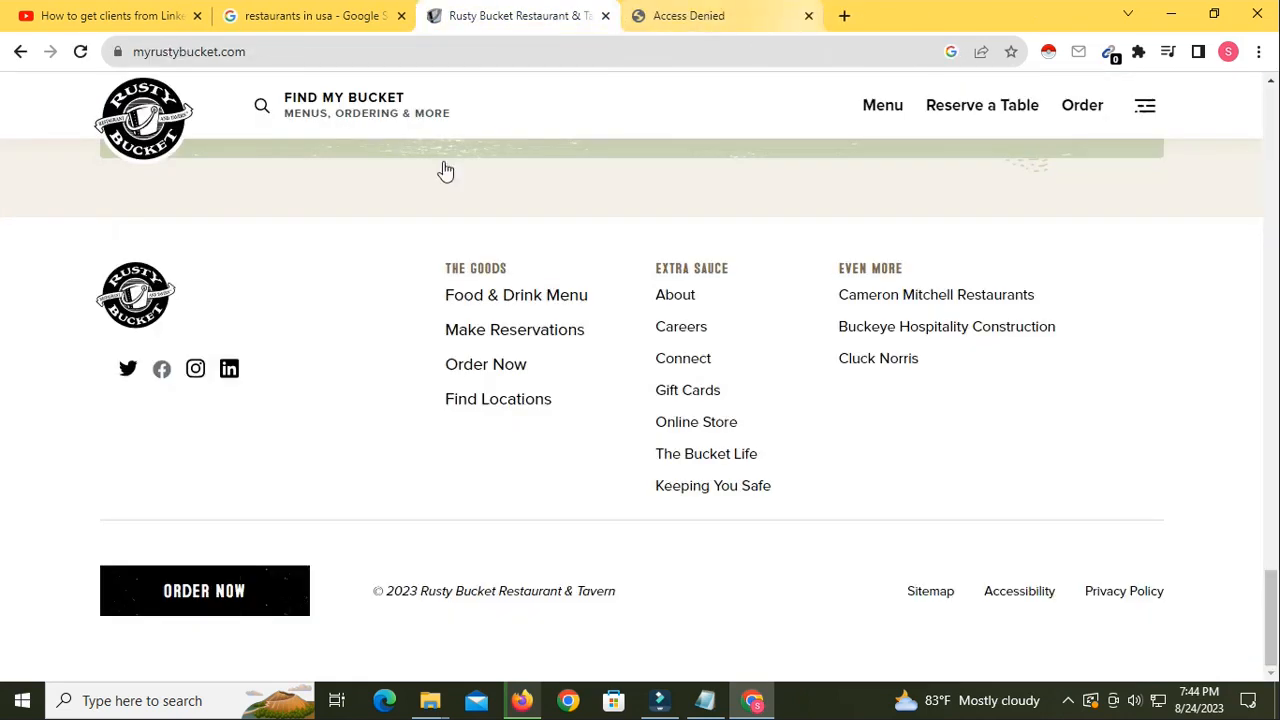
right_click(164, 372)
left_click(229, 457)
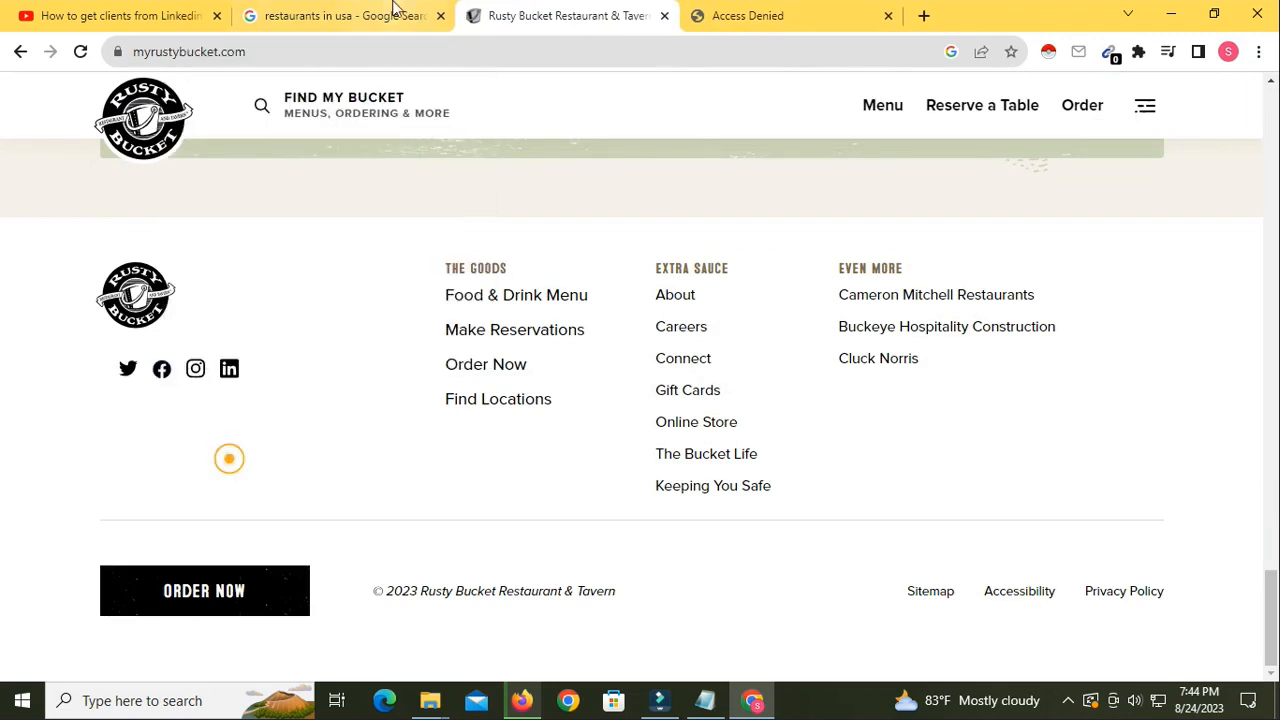
Copy the Rusty Bucket website's address and open it in Firefox
left_click(231, 51)
right_click(229, 58)
left_click(276, 160)
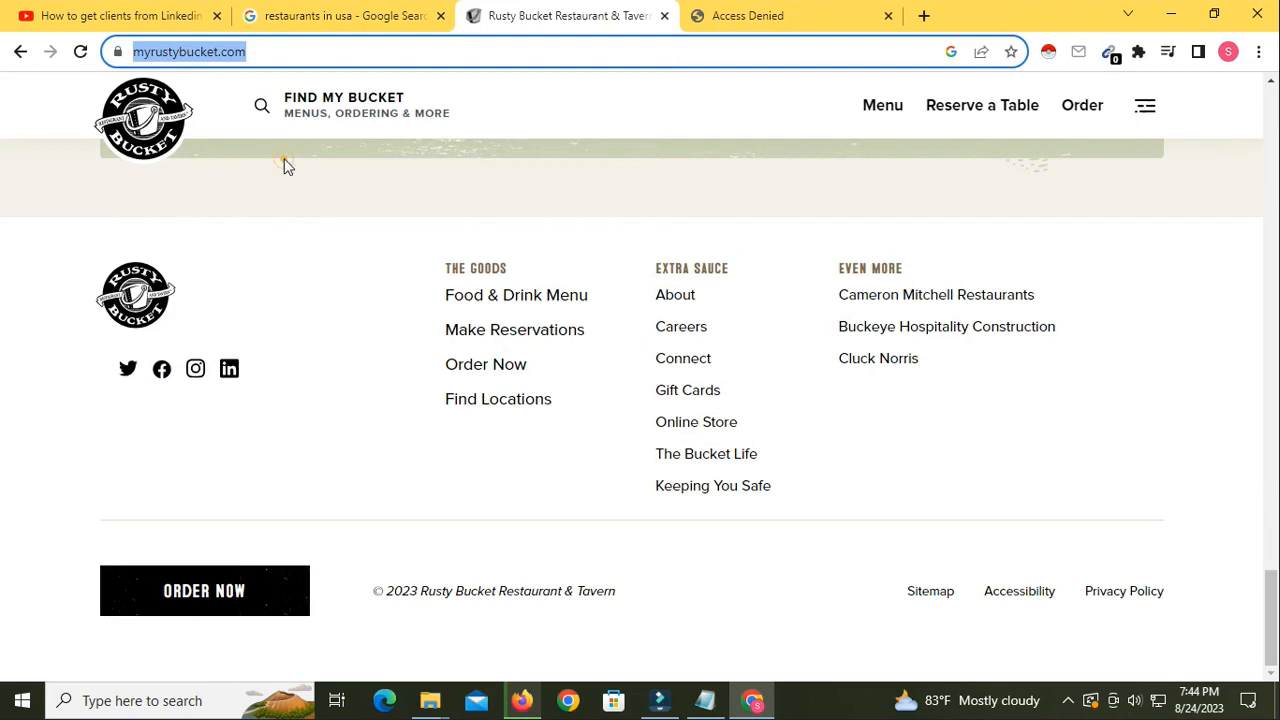
left_click(524, 701)
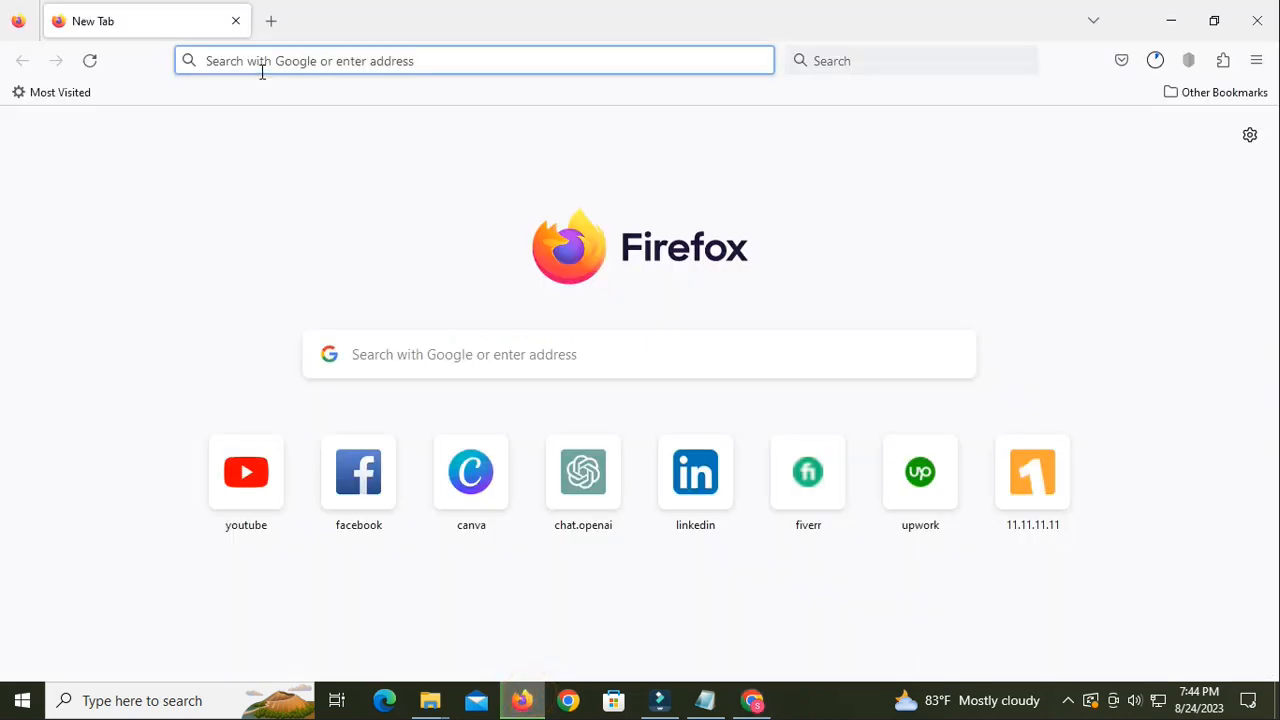
right_click(262, 66)
left_click(309, 233)
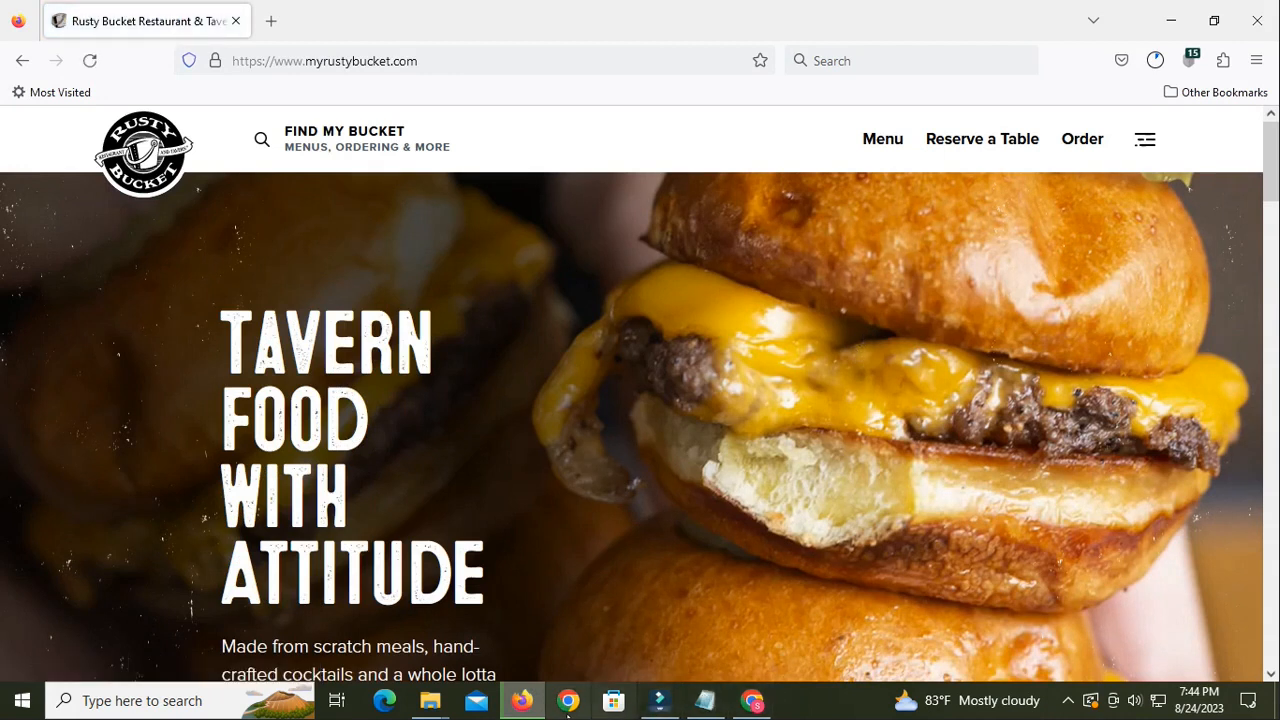
Switch back to Chrome and look over the Rusty Bucket homepage from its footer up to its beginning
left_click(753, 700)
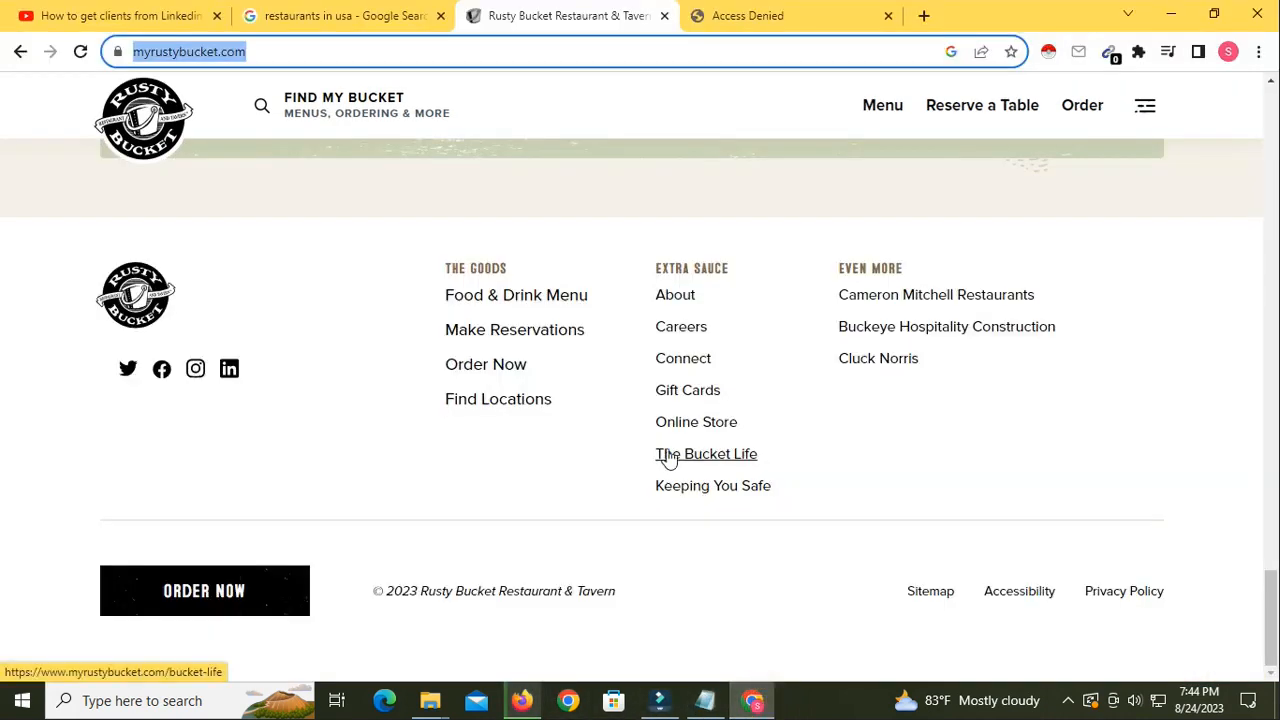
scroll(643, 428, "up", 1)
scroll(643, 428, "up", 15)
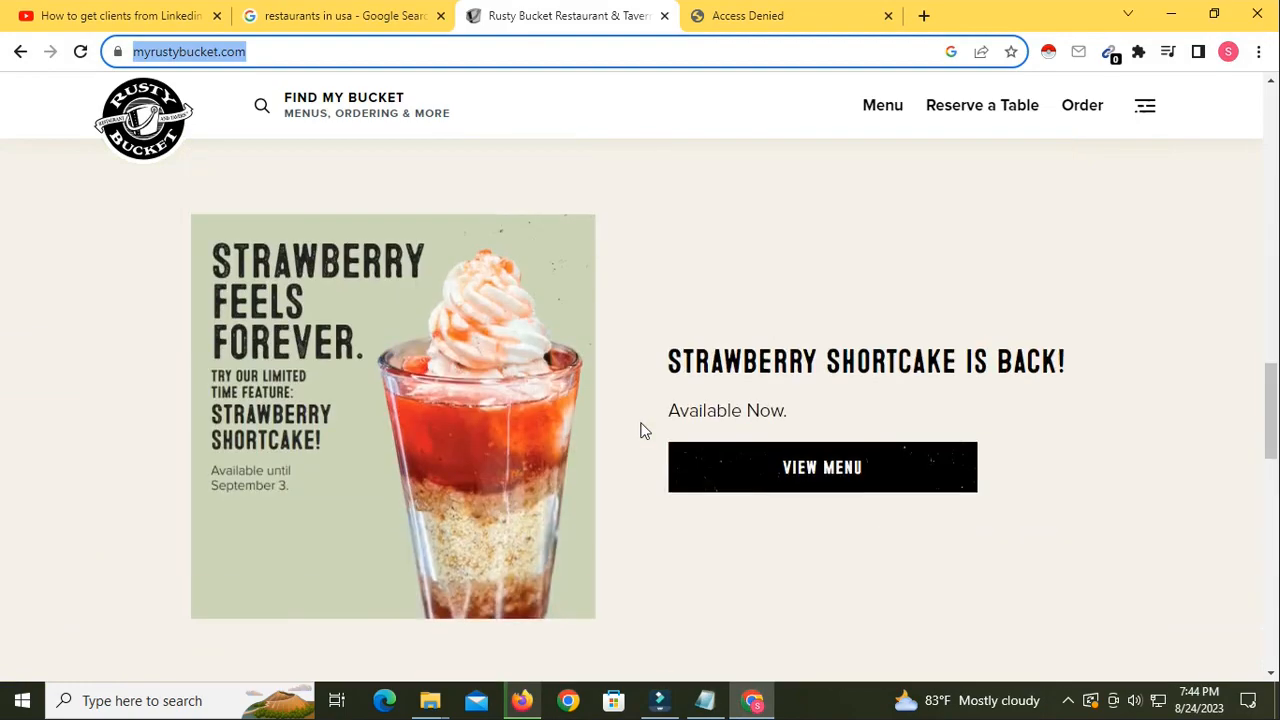
scroll(643, 430, "up", 10)
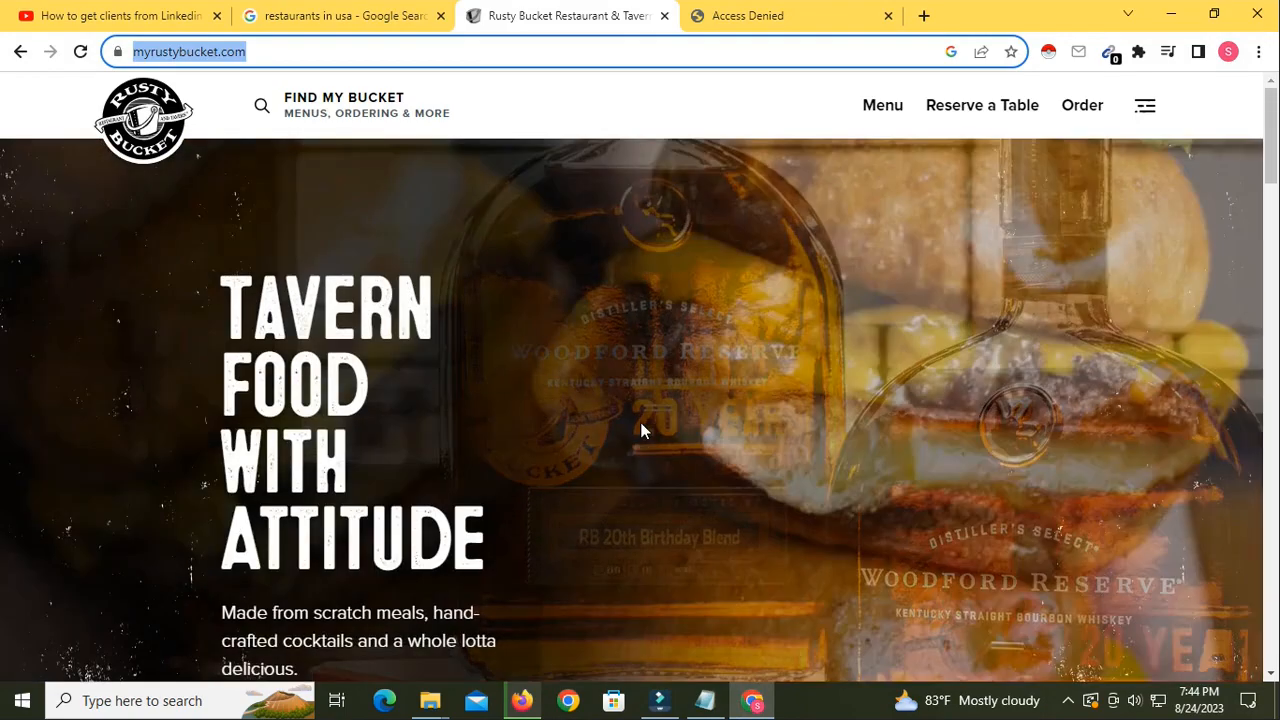
Return to the Google restaurant list and review the contact details in the Rusty Bucket listing's overview
left_click(330, 8)
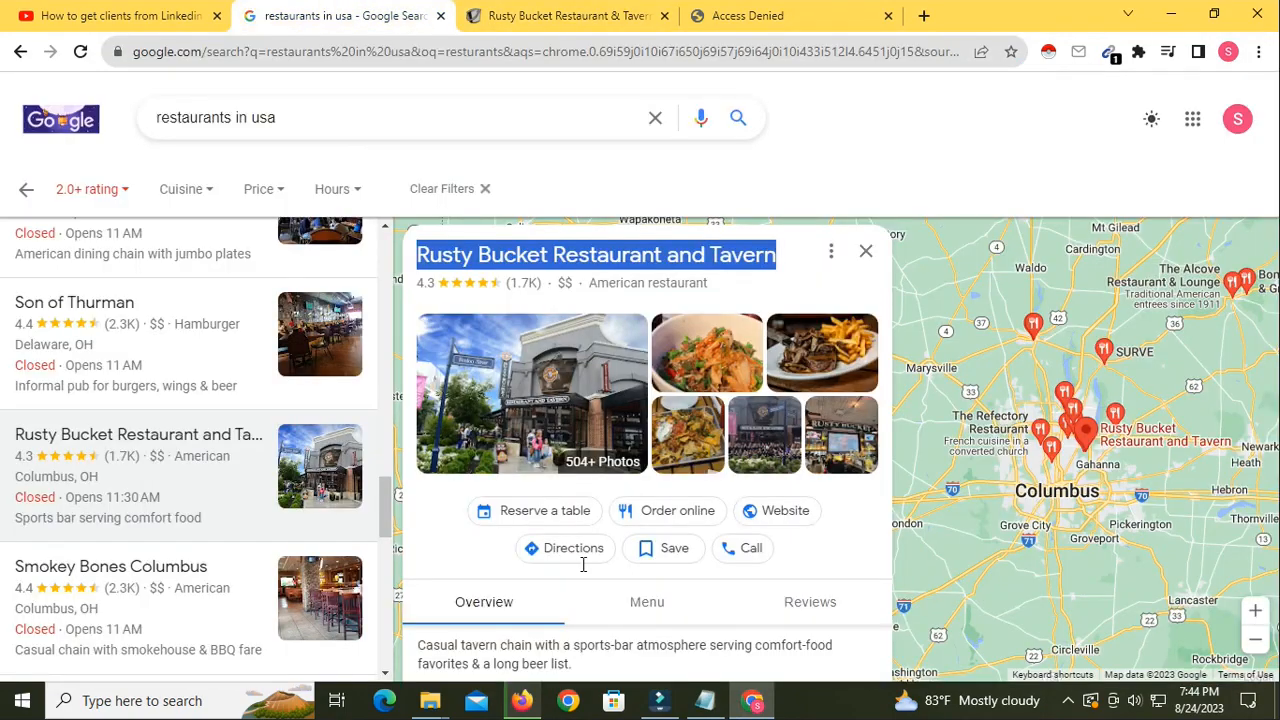
scroll(668, 512, "down", 7)
scroll(666, 520, "up", 3)
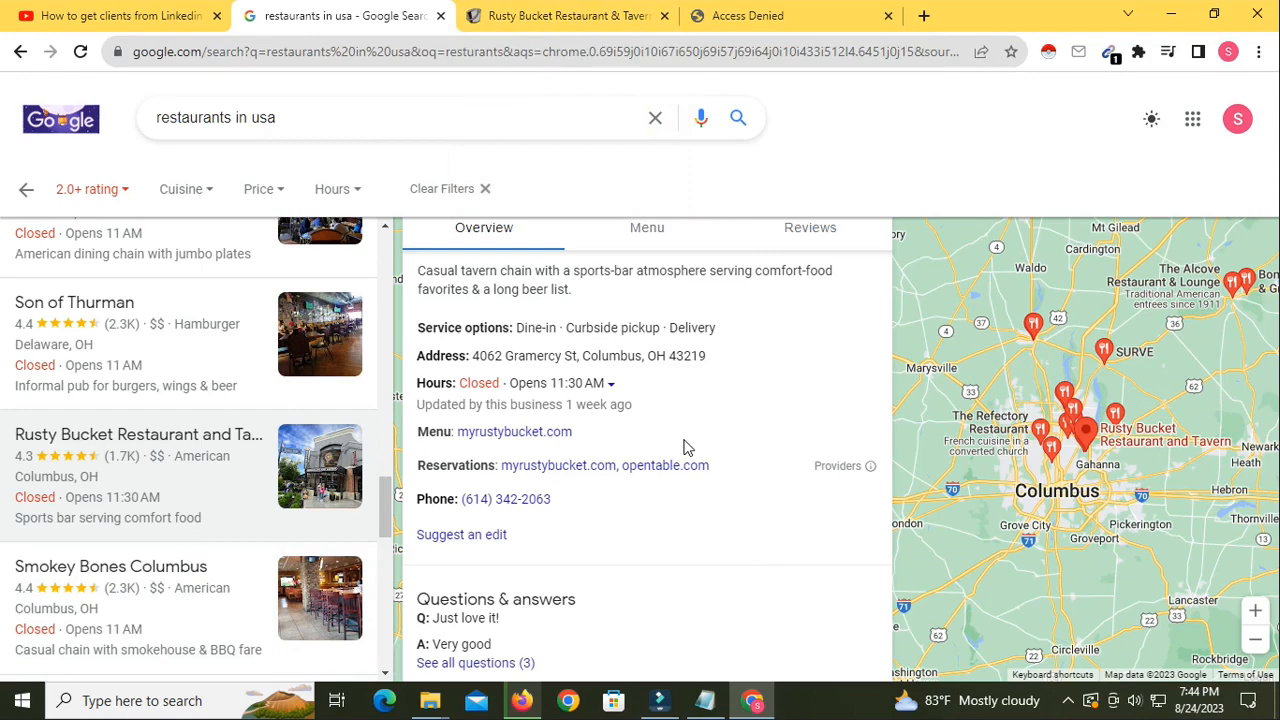
scroll(687, 447, "up", 4)
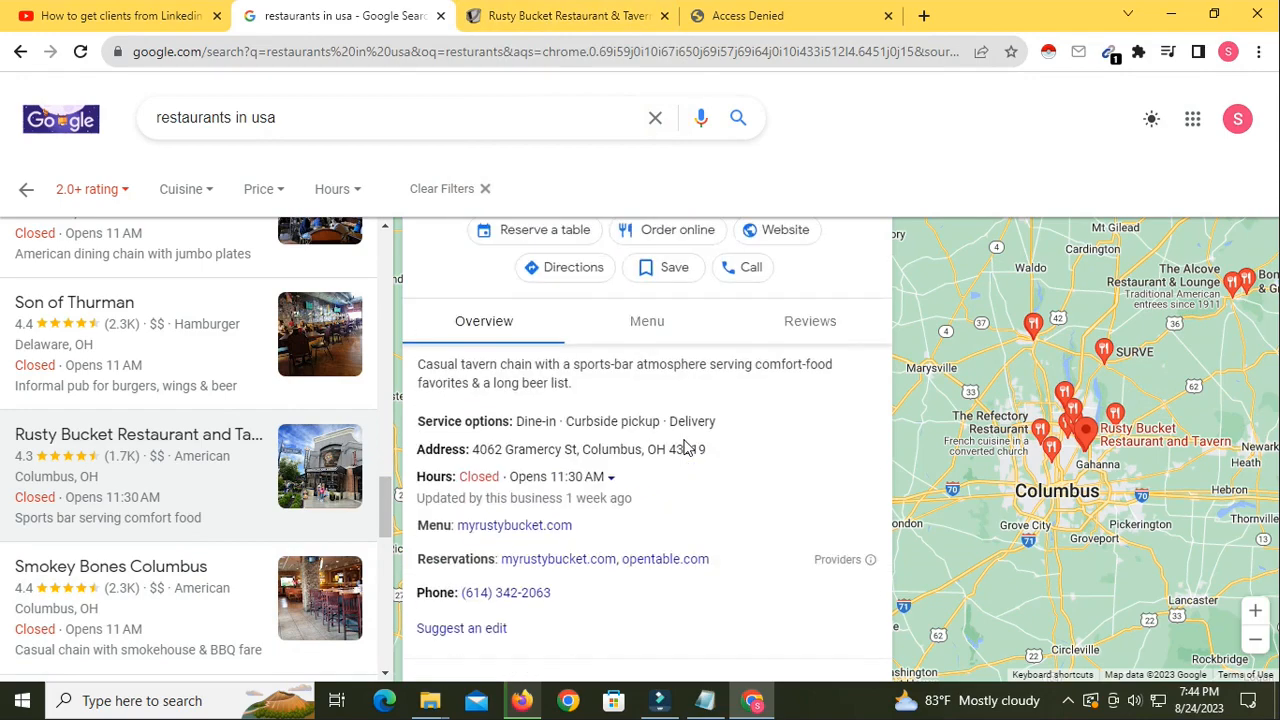
Check the social media links in the Rusty Bucket website's footer, and close the site
left_click(570, 10)
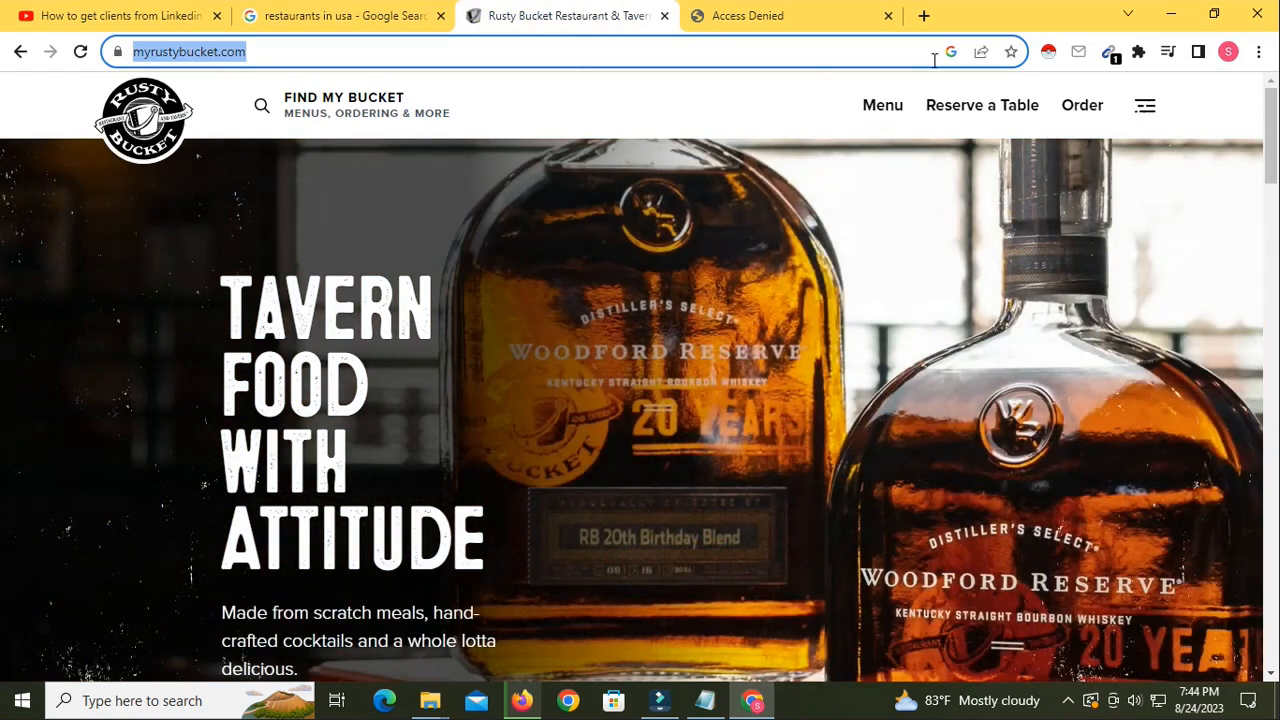
scroll(921, 355, "down", 20)
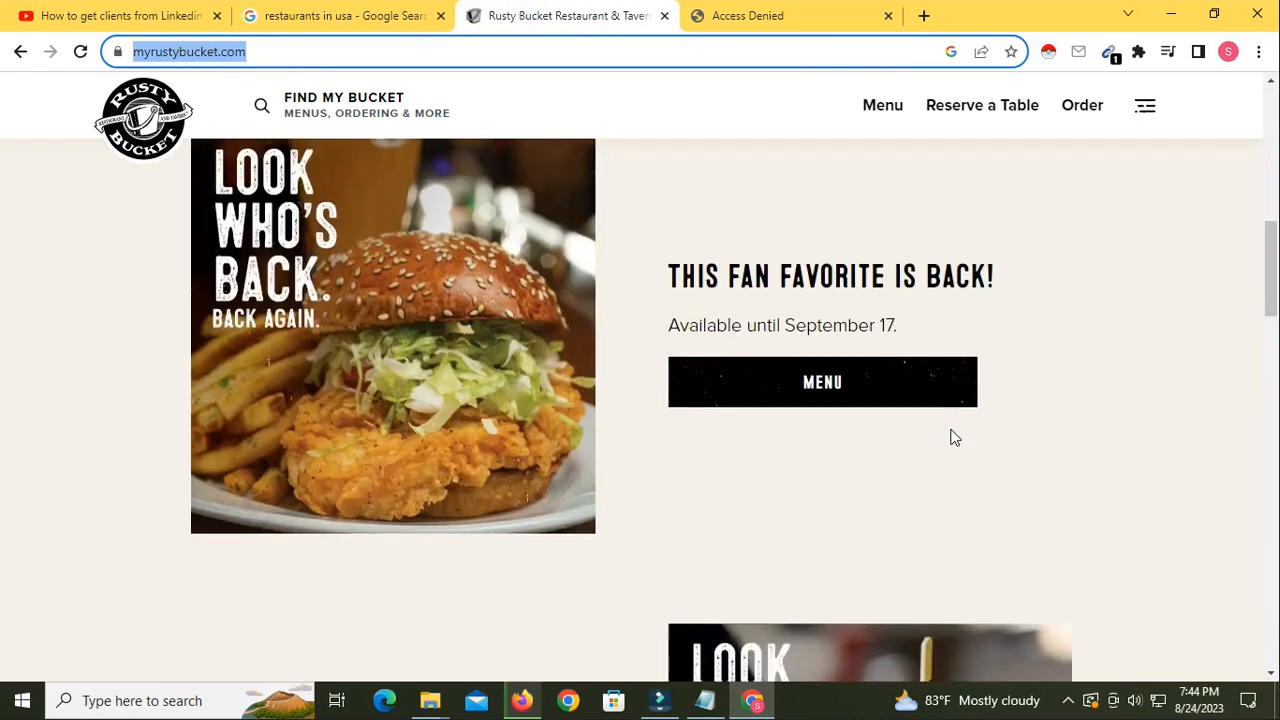
scroll(955, 438, "down", 4)
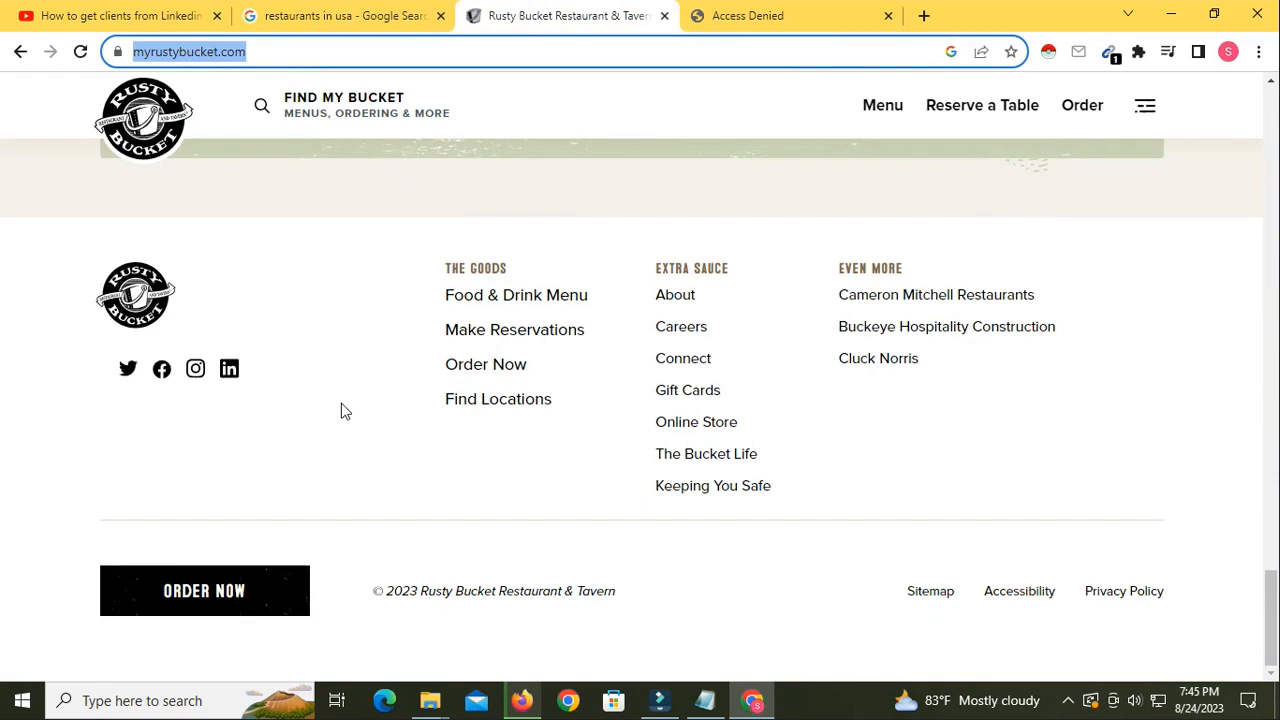
key("ctrl+w")
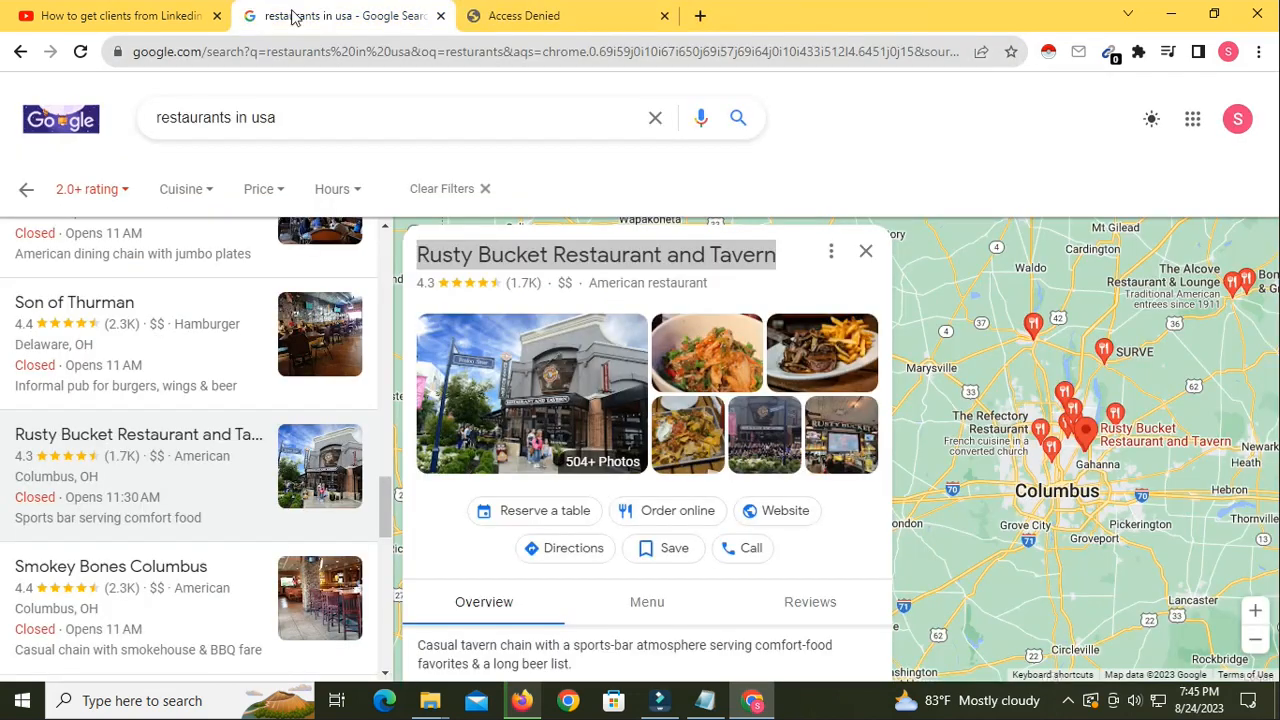
Open the Smokey Bones Columbus listing from the restaurant list and review its overview details
scroll(614, 527, "down", 4)
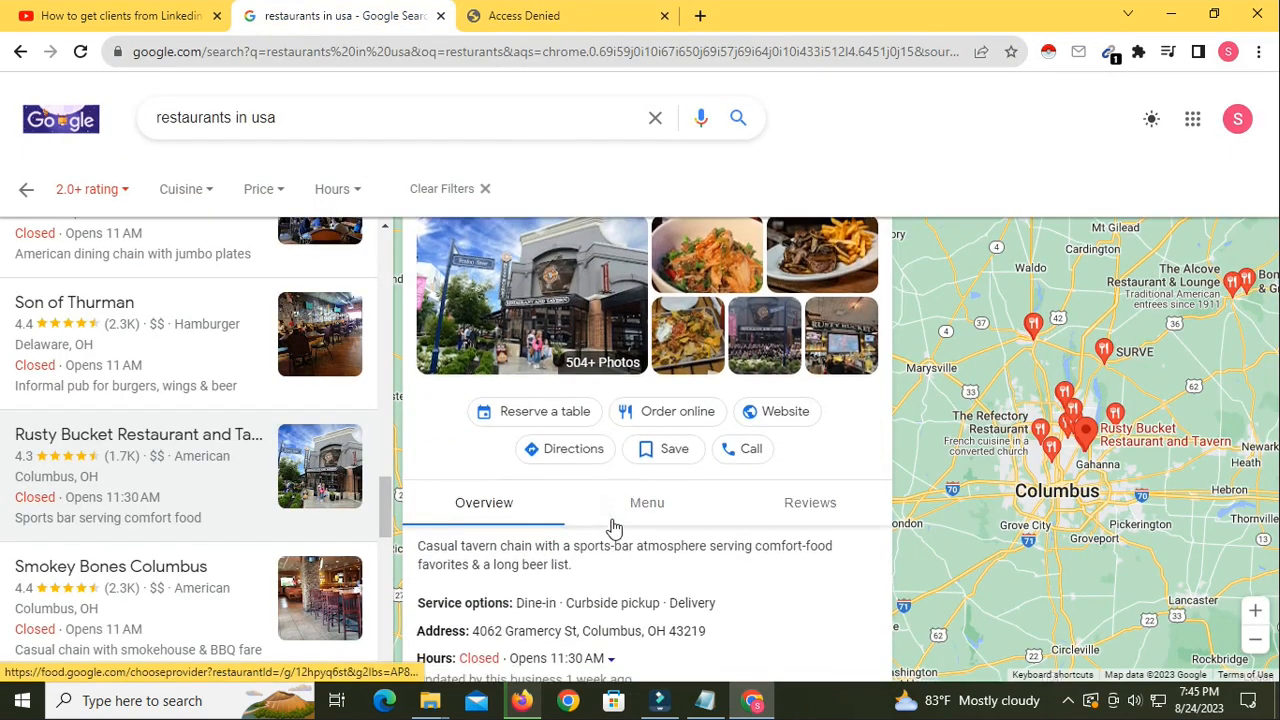
scroll(130, 556, "down", 1)
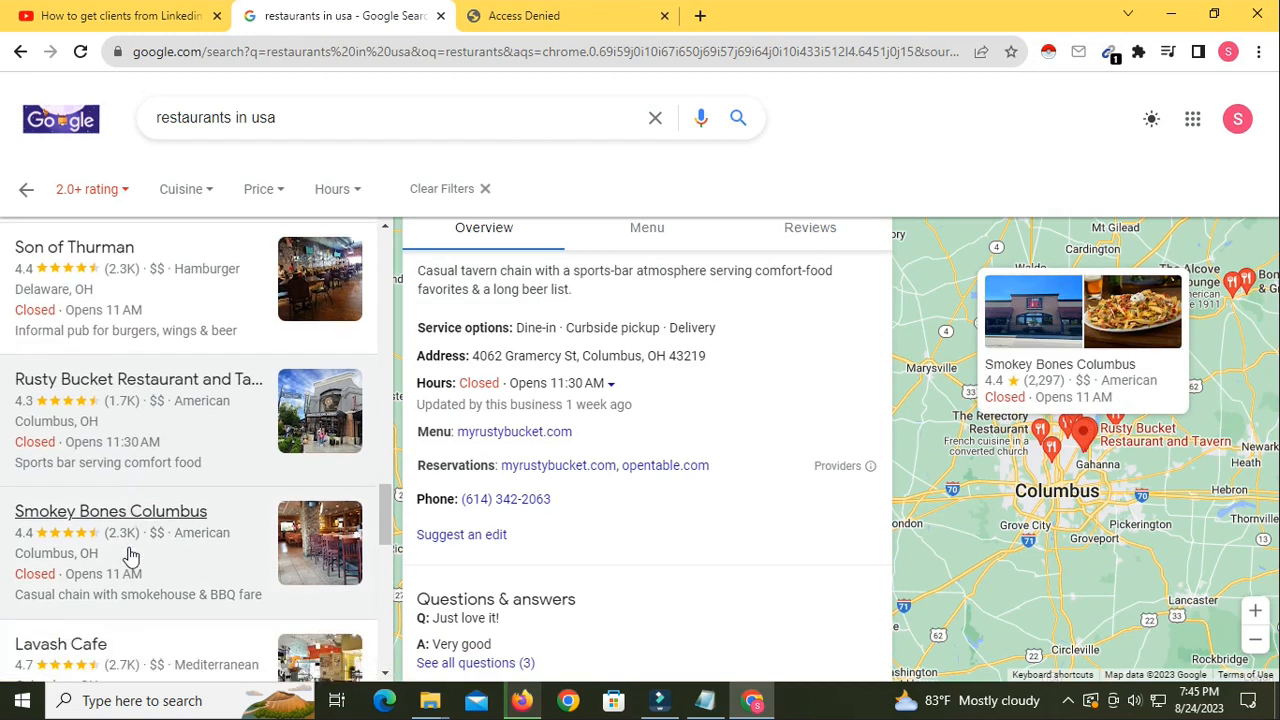
scroll(133, 545, "down", 2)
left_click(73, 303)
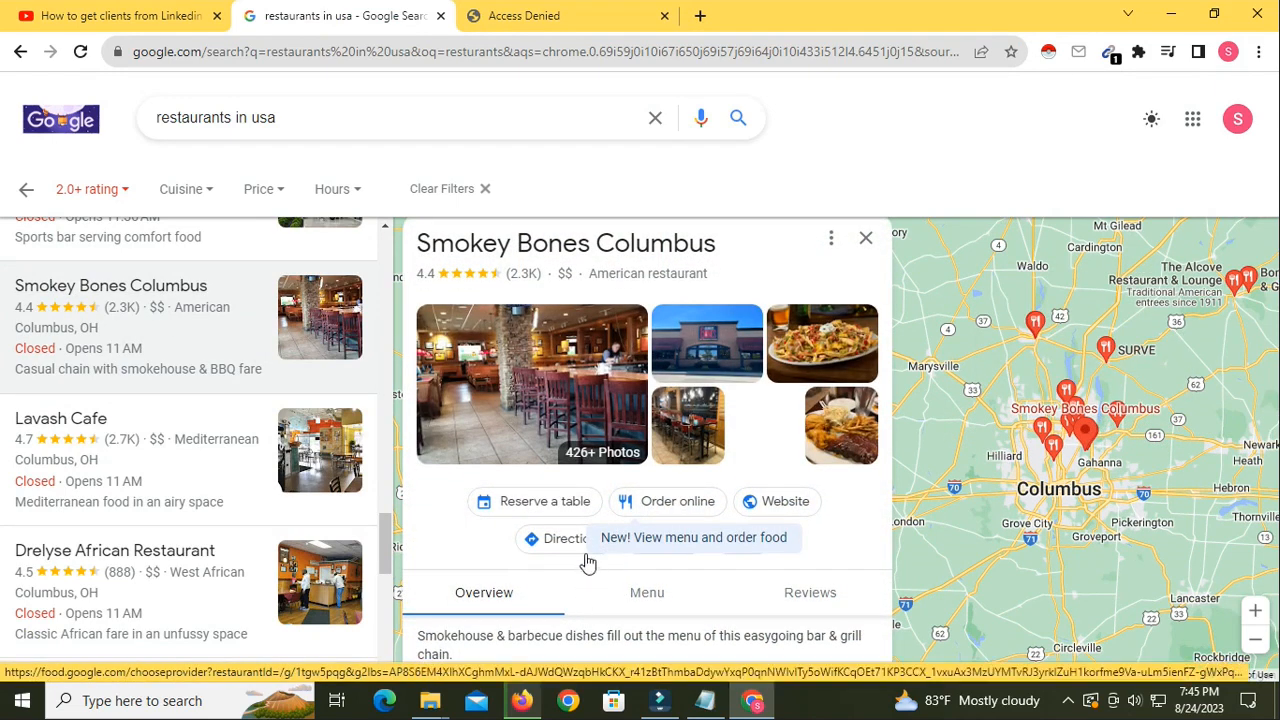
scroll(588, 563, "down", 10)
scroll(588, 563, "up", 6)
scroll(588, 563, "up", 5)
scroll(588, 563, "down", 2)
scroll(588, 563, "up", 2)
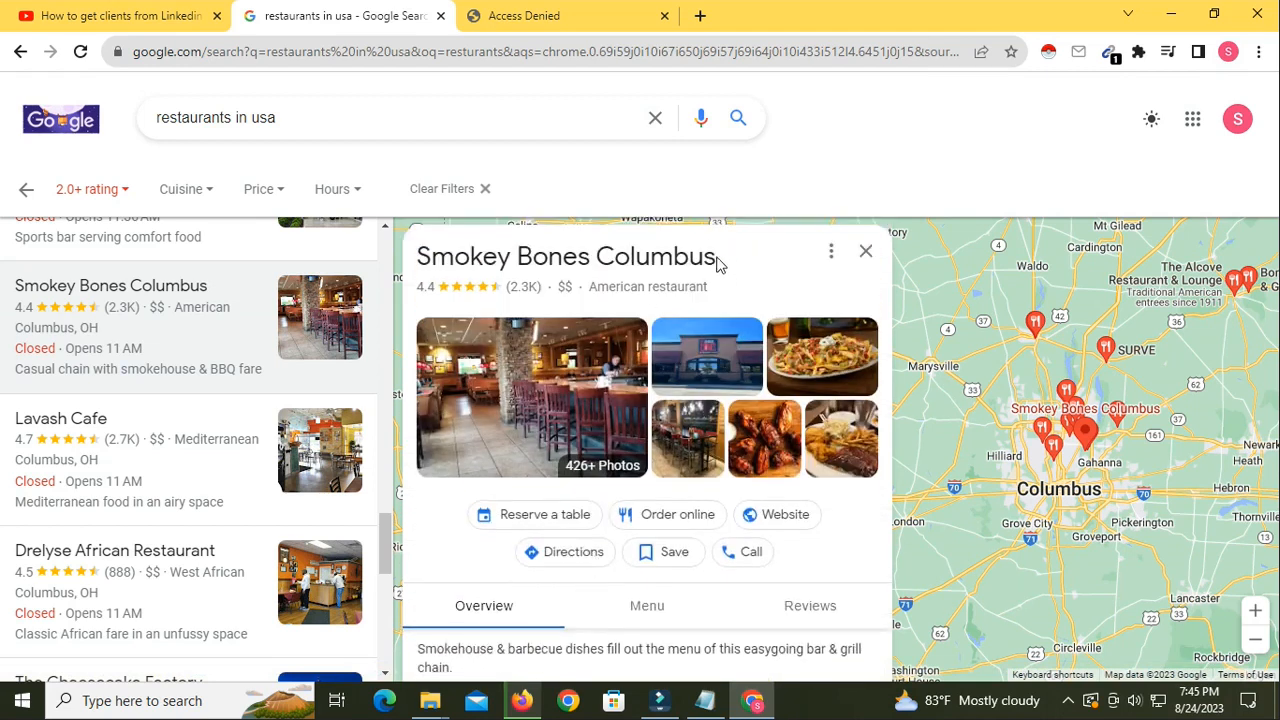
Search Google for the listing's name, Smokey Bones Columbus, and look through the results
left_click_drag(649, 254, 495, 252)
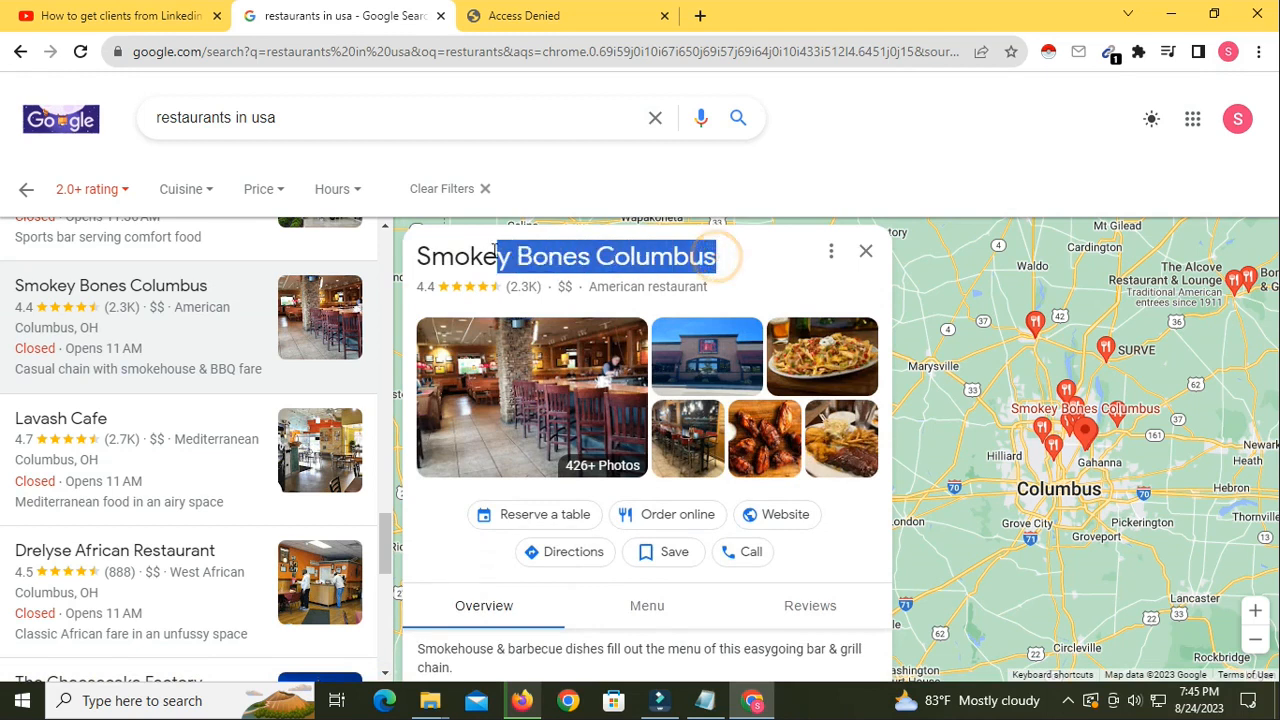
right_click(508, 259)
left_click(580, 317)
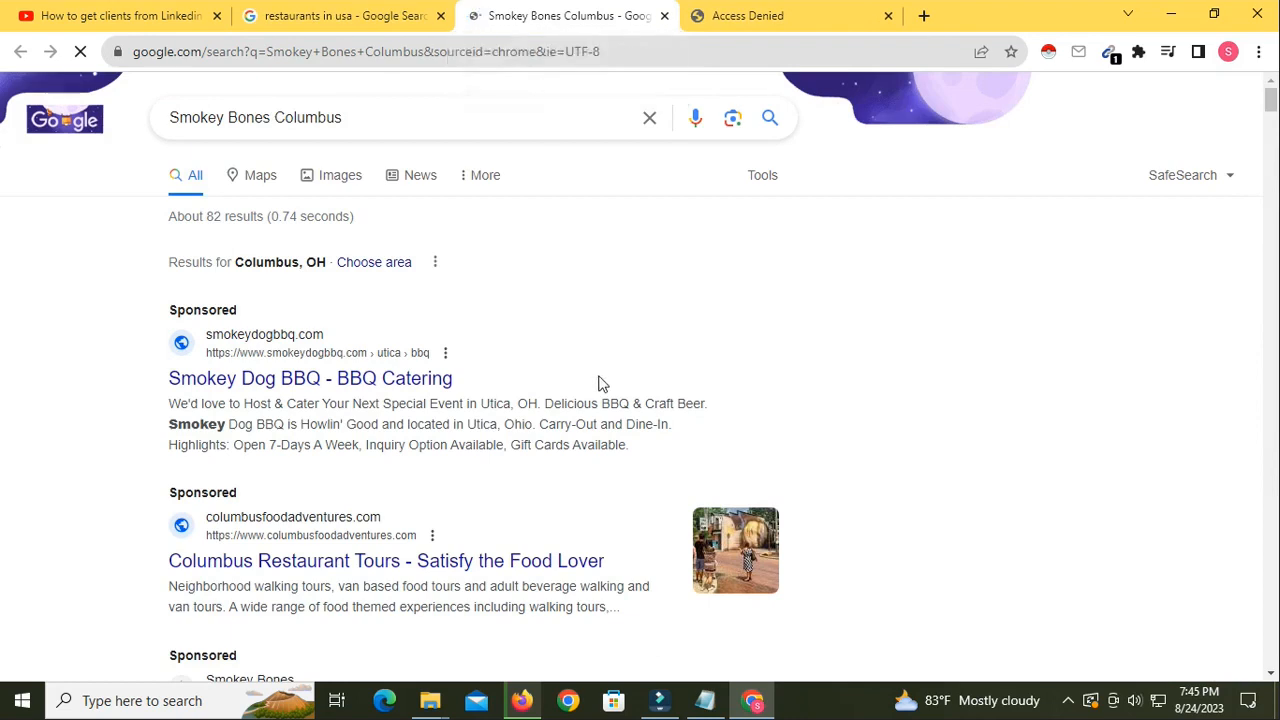
scroll(603, 374, "down", 3)
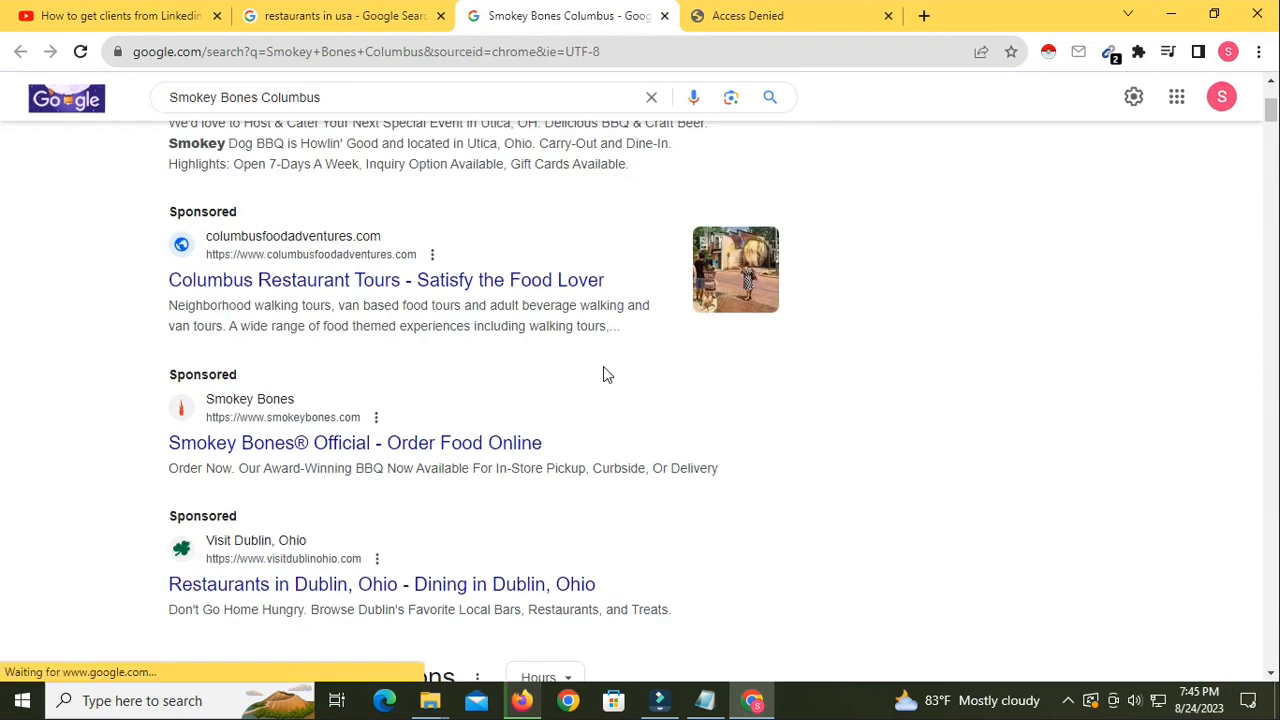
scroll(603, 366, "up", 3)
scroll(604, 366, "down", 5)
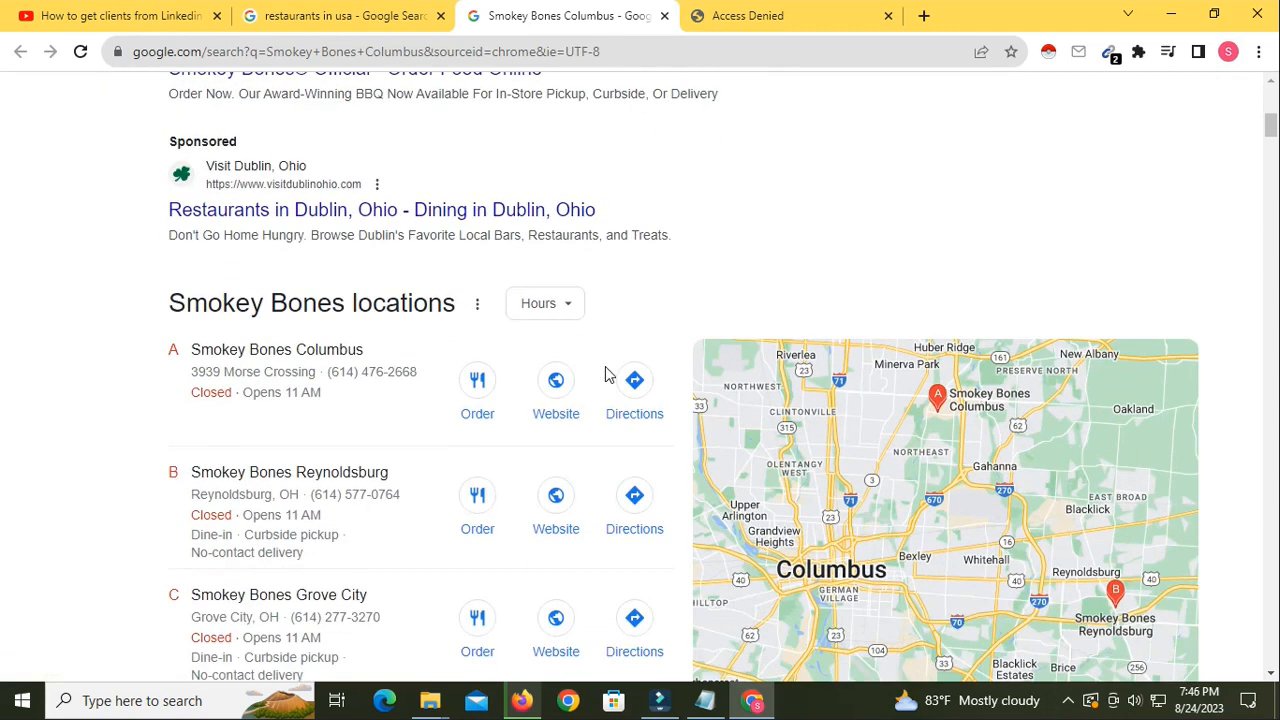
Return to the filtered restaurant list and open the Drelyse African Restaurant listing
left_click(318, 16)
mouse_move(224, 485)
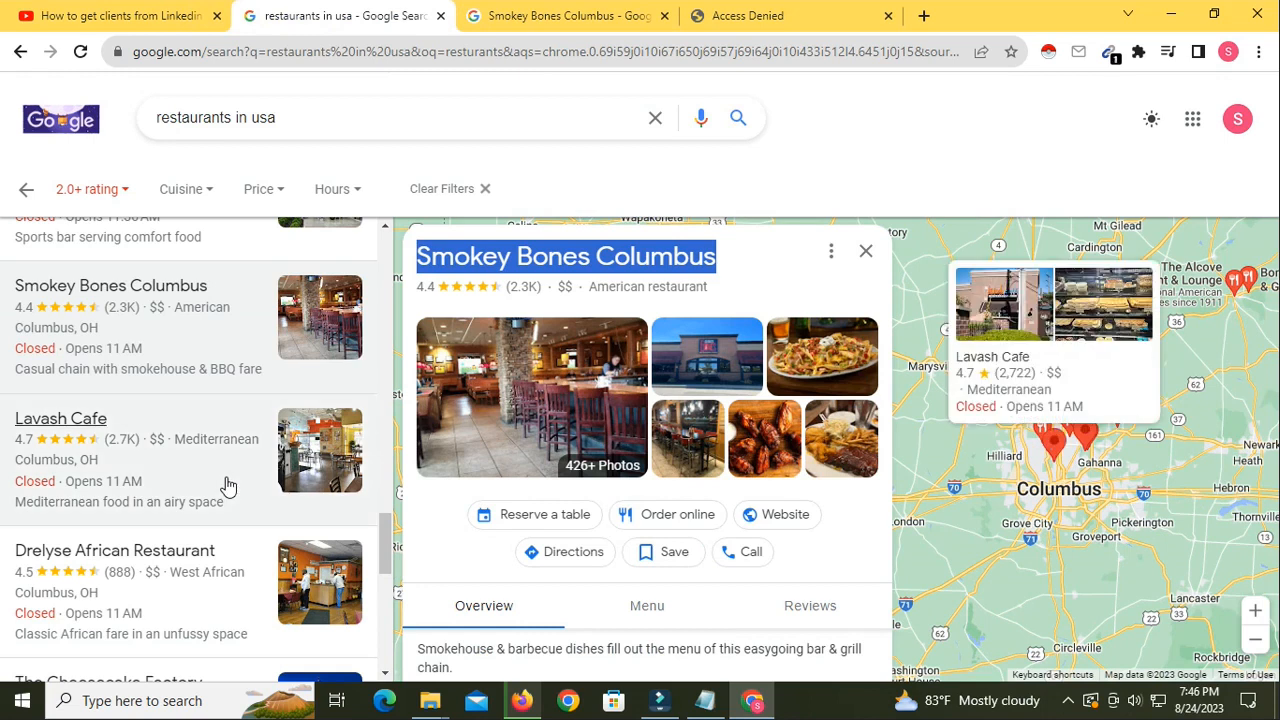
scroll(228, 485, "down", 1)
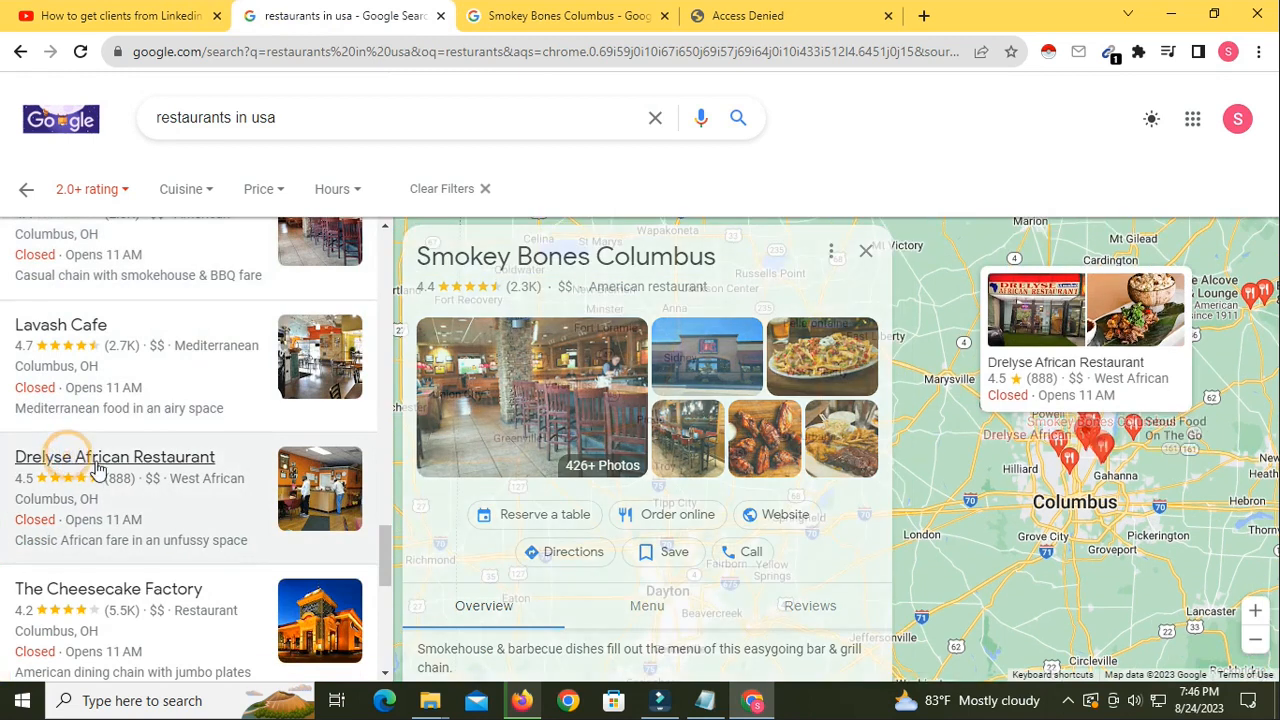
left_click(668, 522)
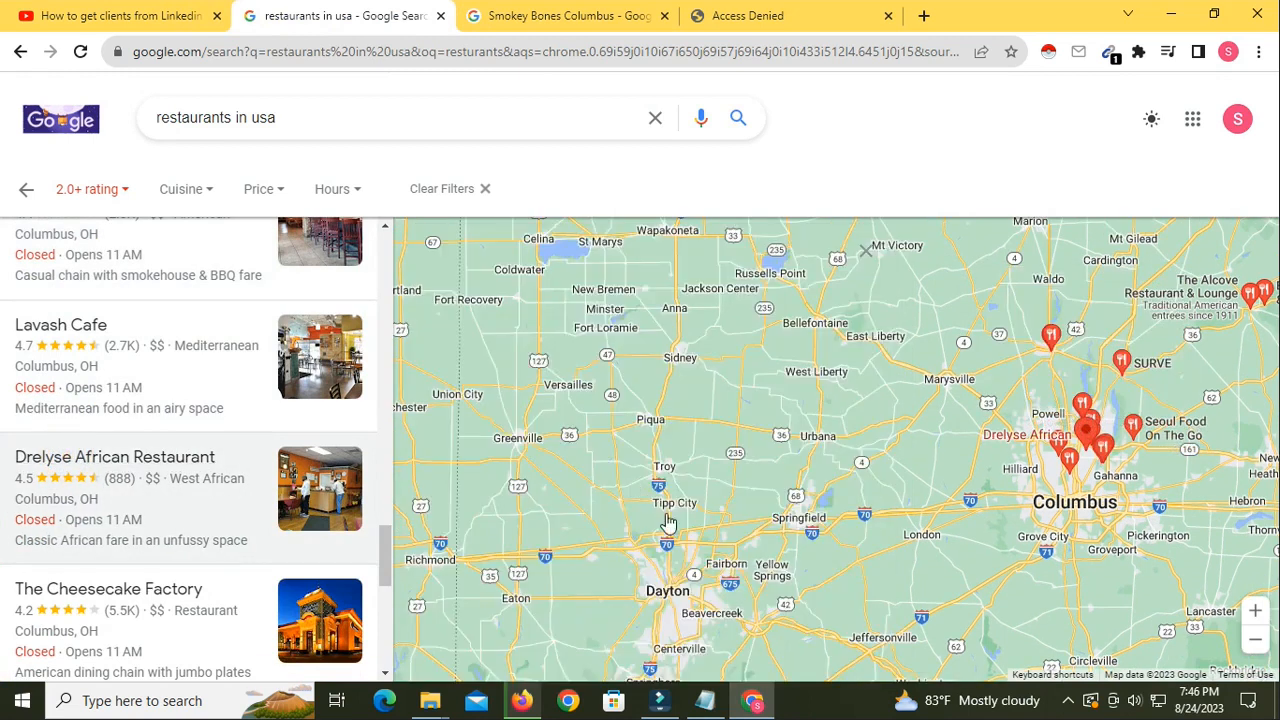
Search Google for the listing's name, Drelyse African Restaurant
left_click_drag(424, 255, 484, 257)
left_click(681, 259)
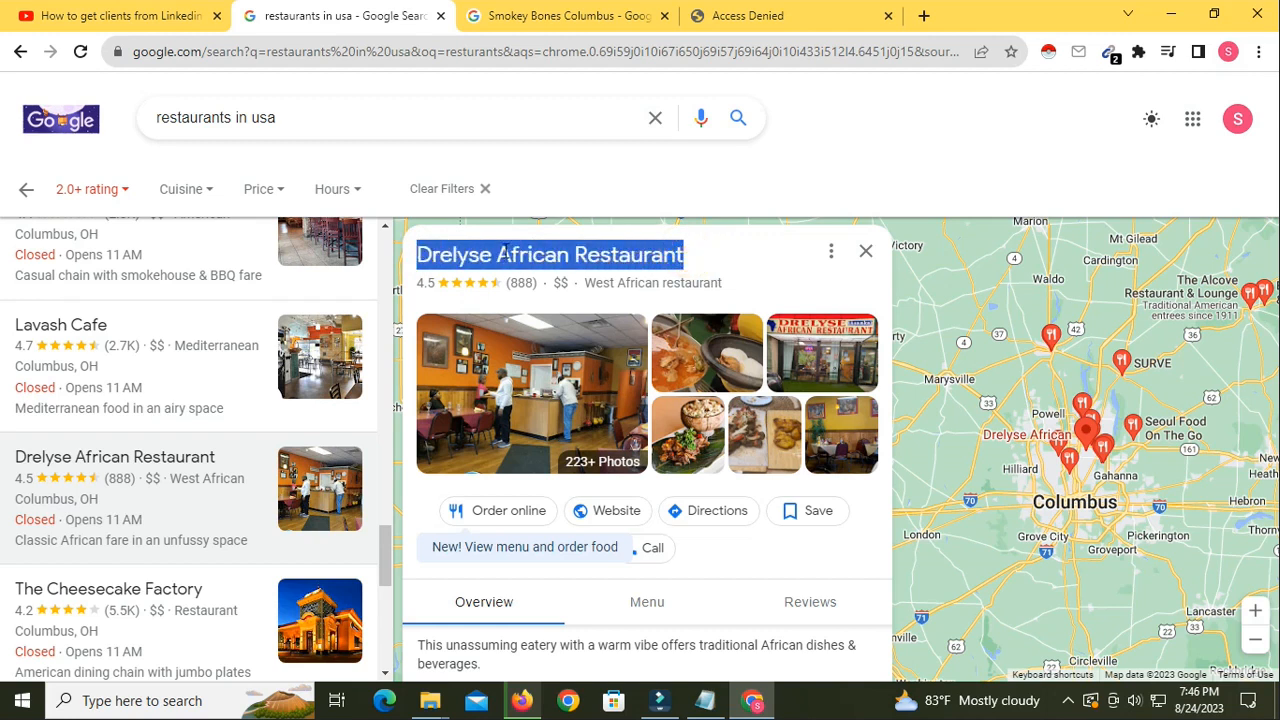
right_click(505, 252)
left_click(580, 308)
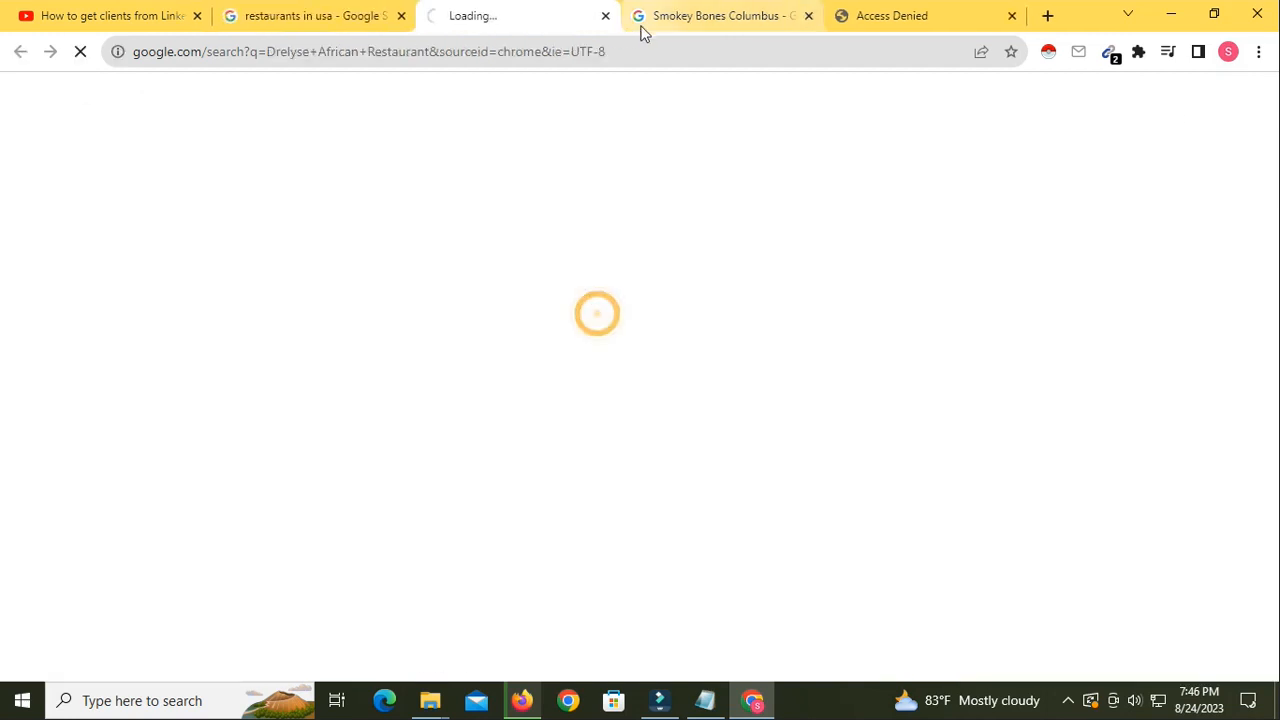
Close the leftover Smokey Bones Columbus and Access Denied tabs
left_click(809, 16)
left_click(809, 16)
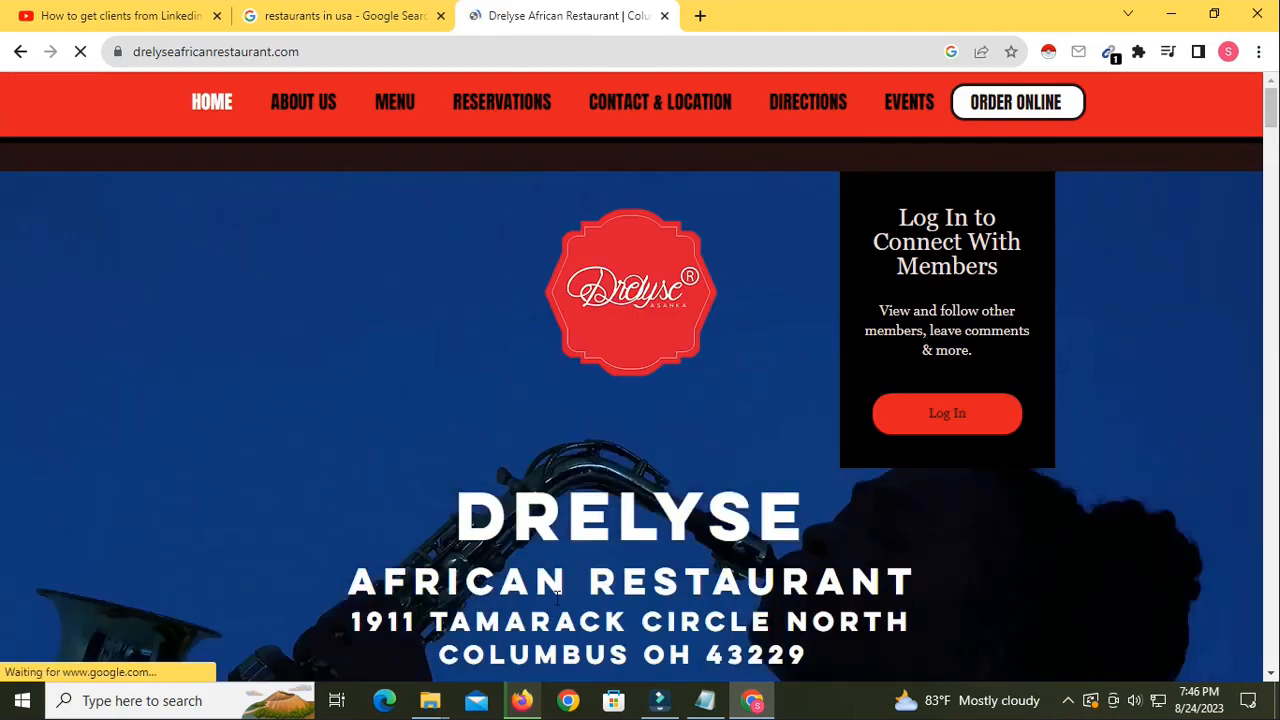
Look through the Drelyse African Restaurant website, including the contact form, address and opening hours in its Contact & Location section
scroll(559, 590, "down", 20)
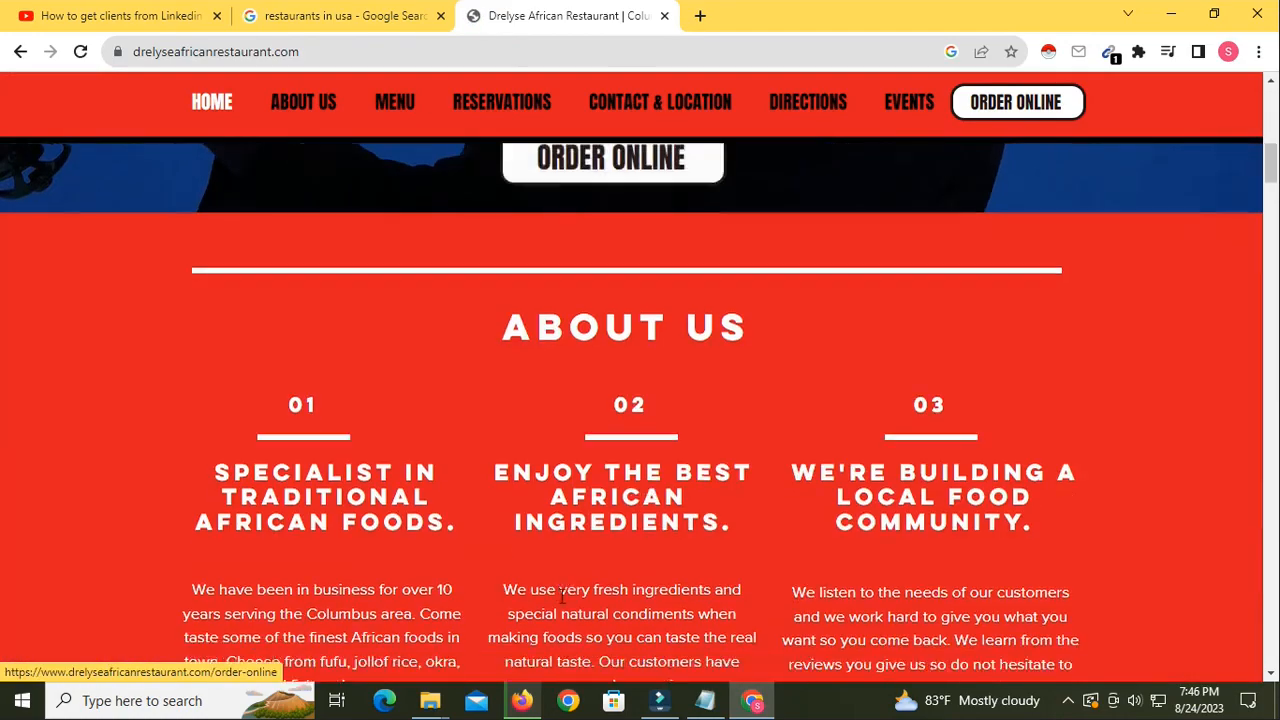
scroll(562, 596, "down", 20)
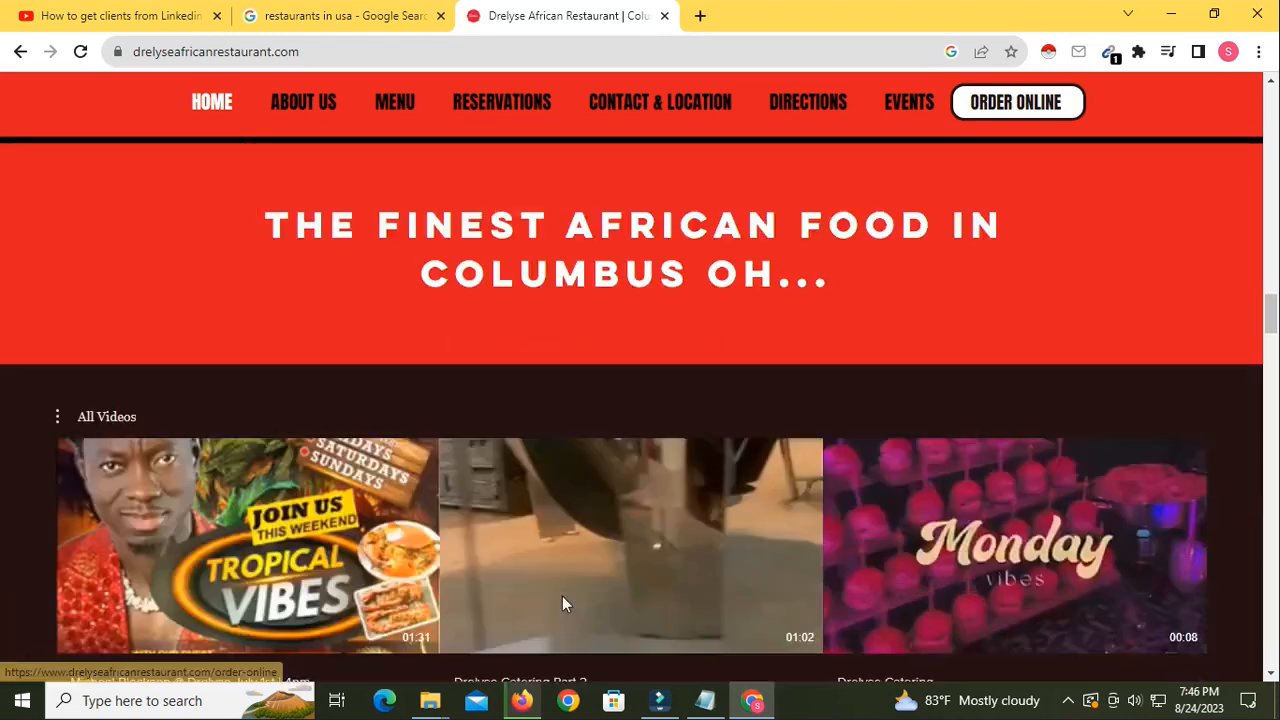
scroll(562, 596, "down", 20)
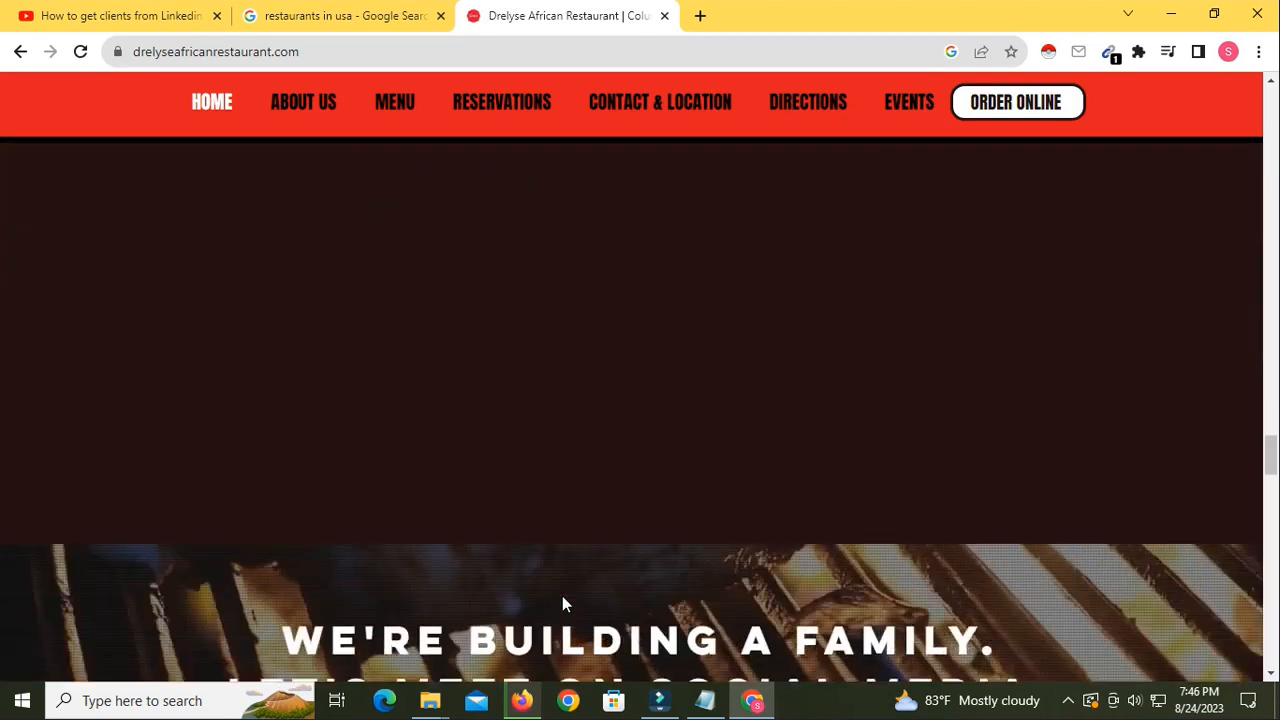
scroll(563, 596, "down", 10)
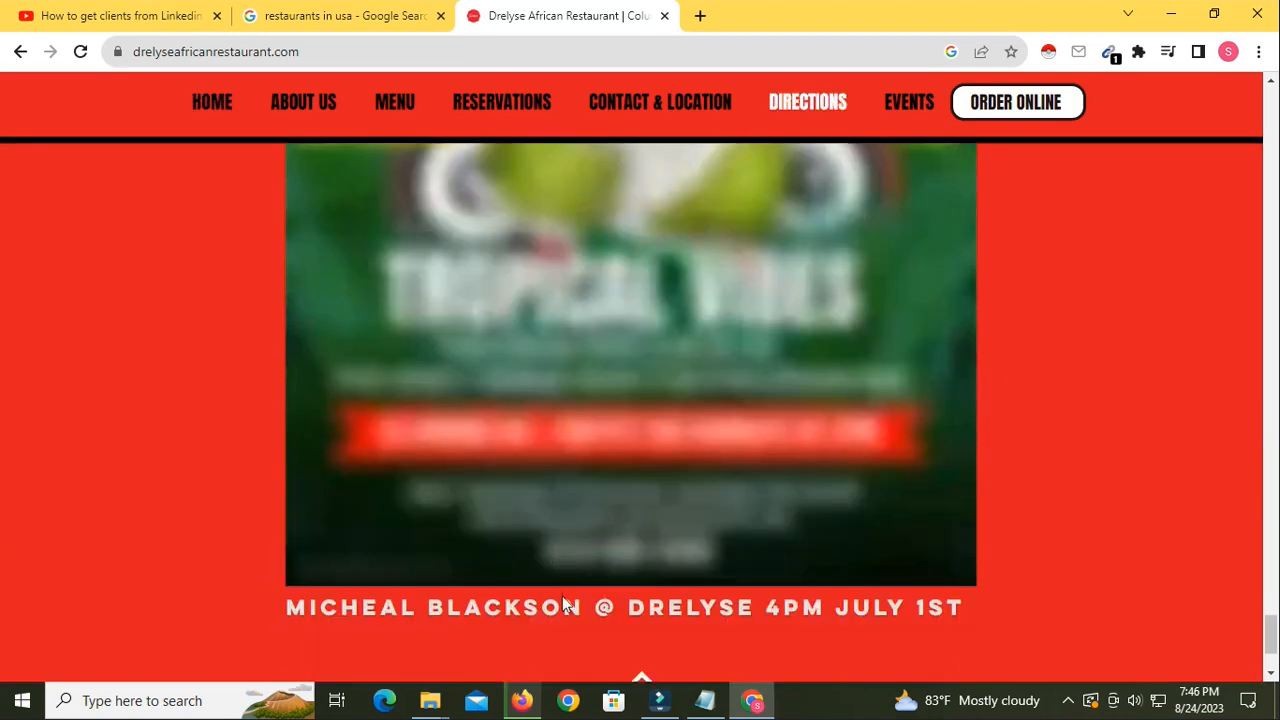
scroll(563, 595, "up", 20)
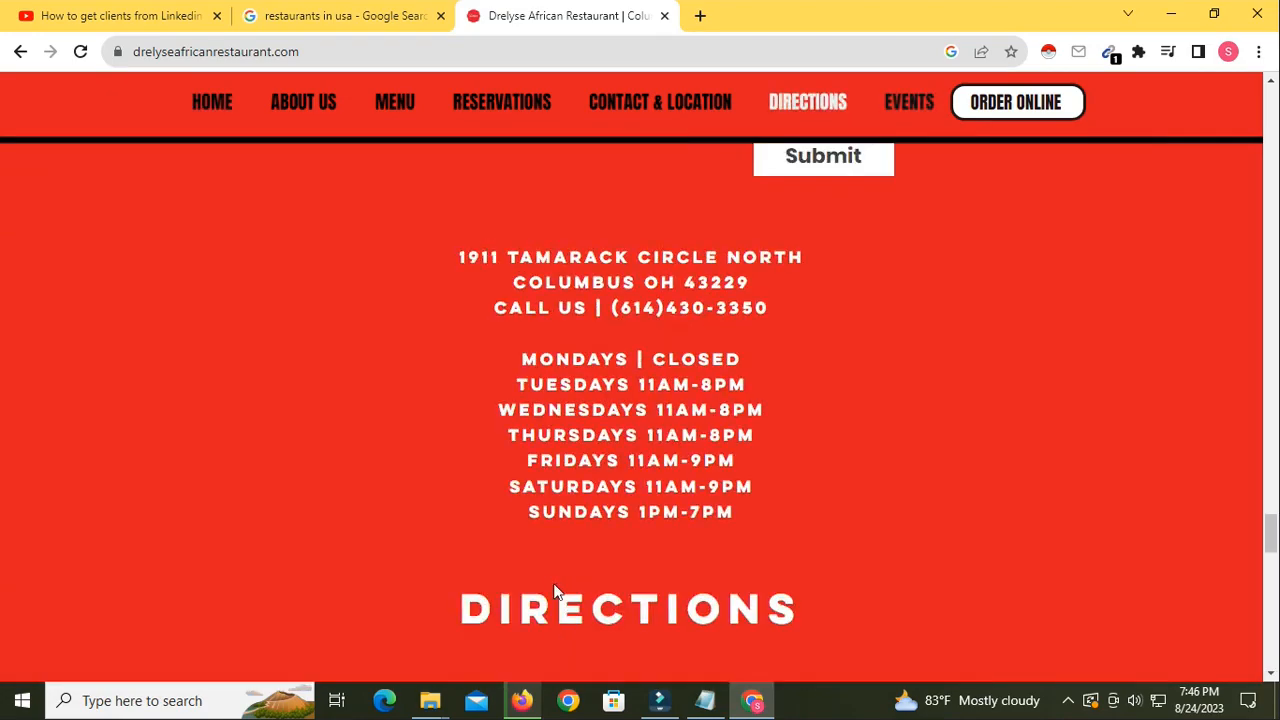
scroll(553, 583, "up", 20)
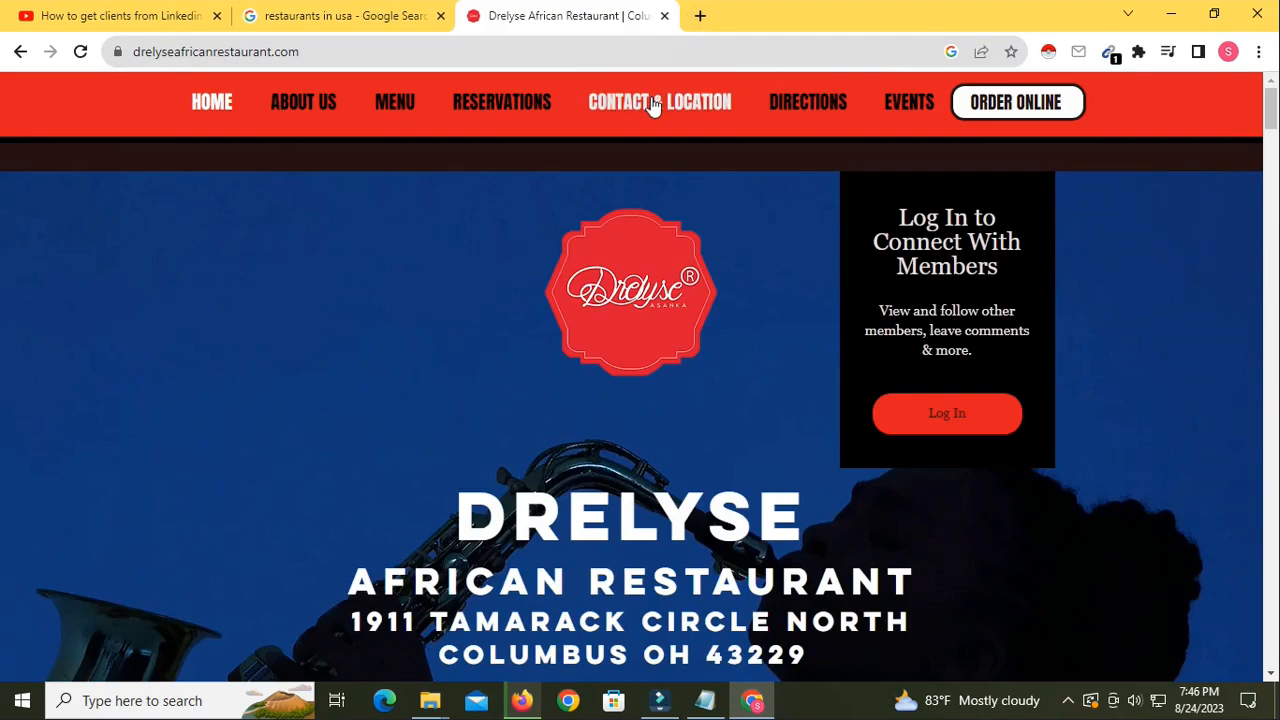
left_click(651, 104)
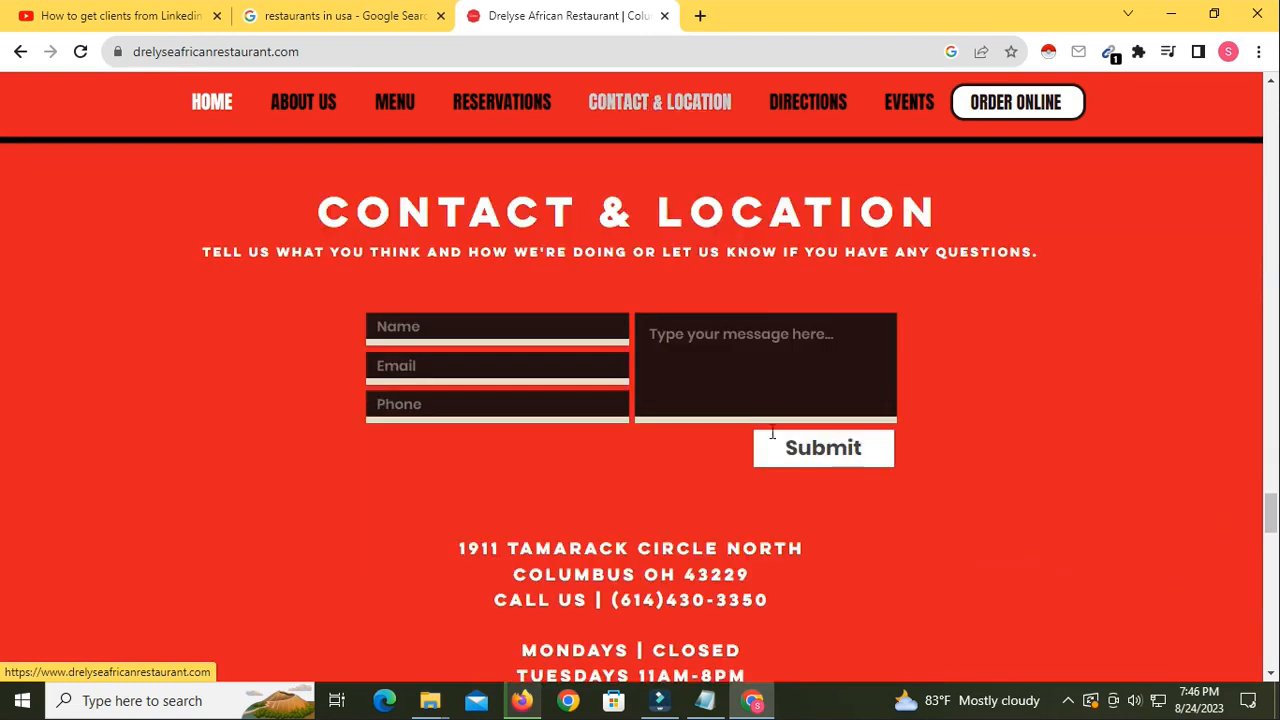
scroll(640, 435, "down", 2)
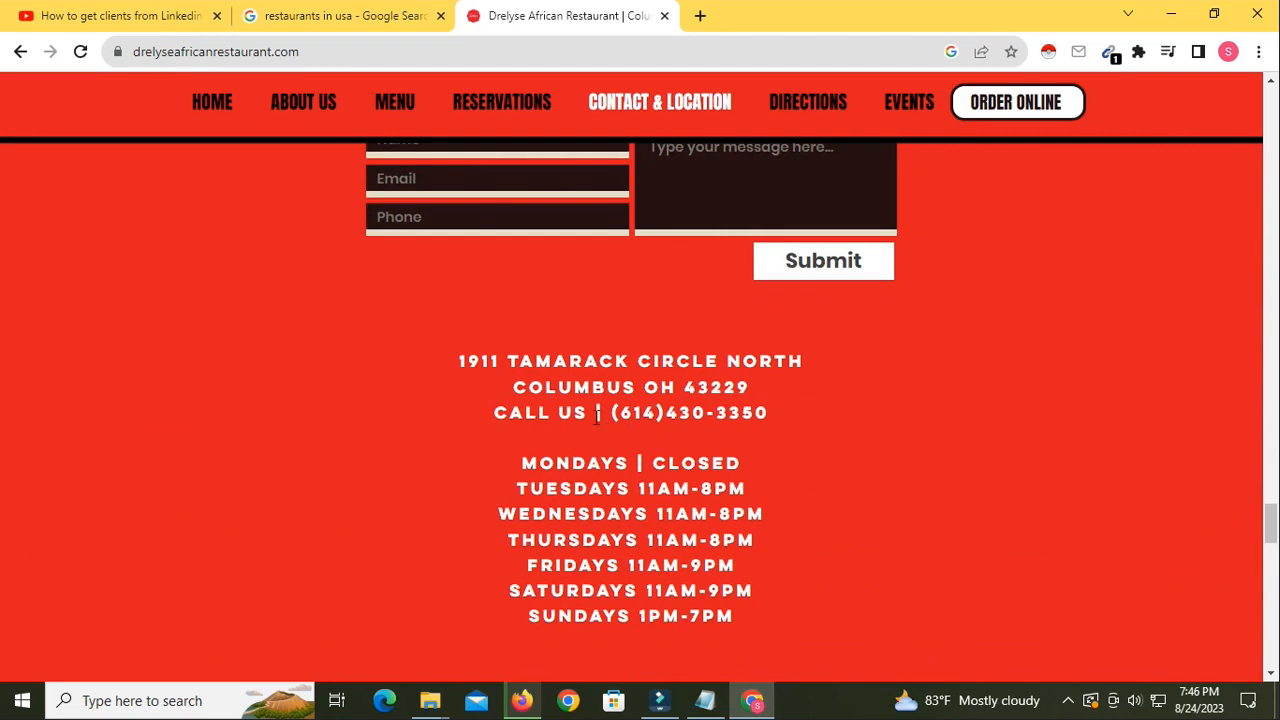
Copy the Facebook link address from the website's social media section and open it in Firefox
scroll(732, 412, "up", 7)
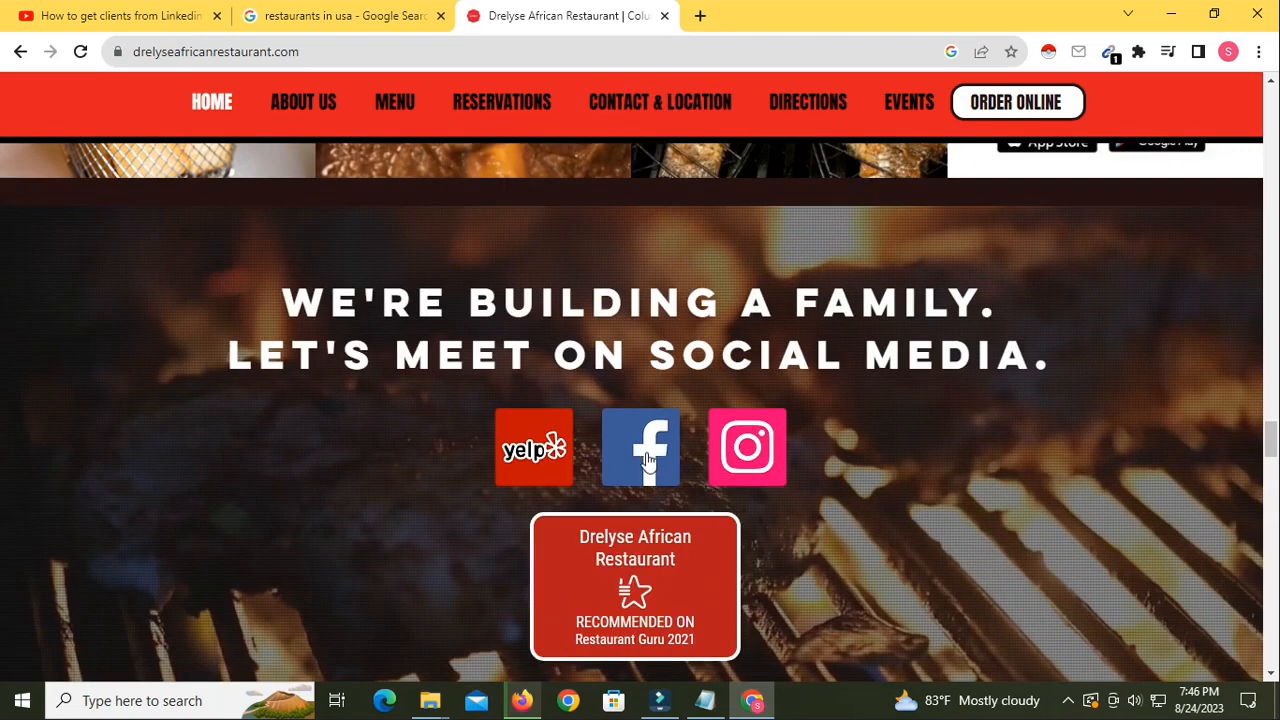
right_click(646, 460)
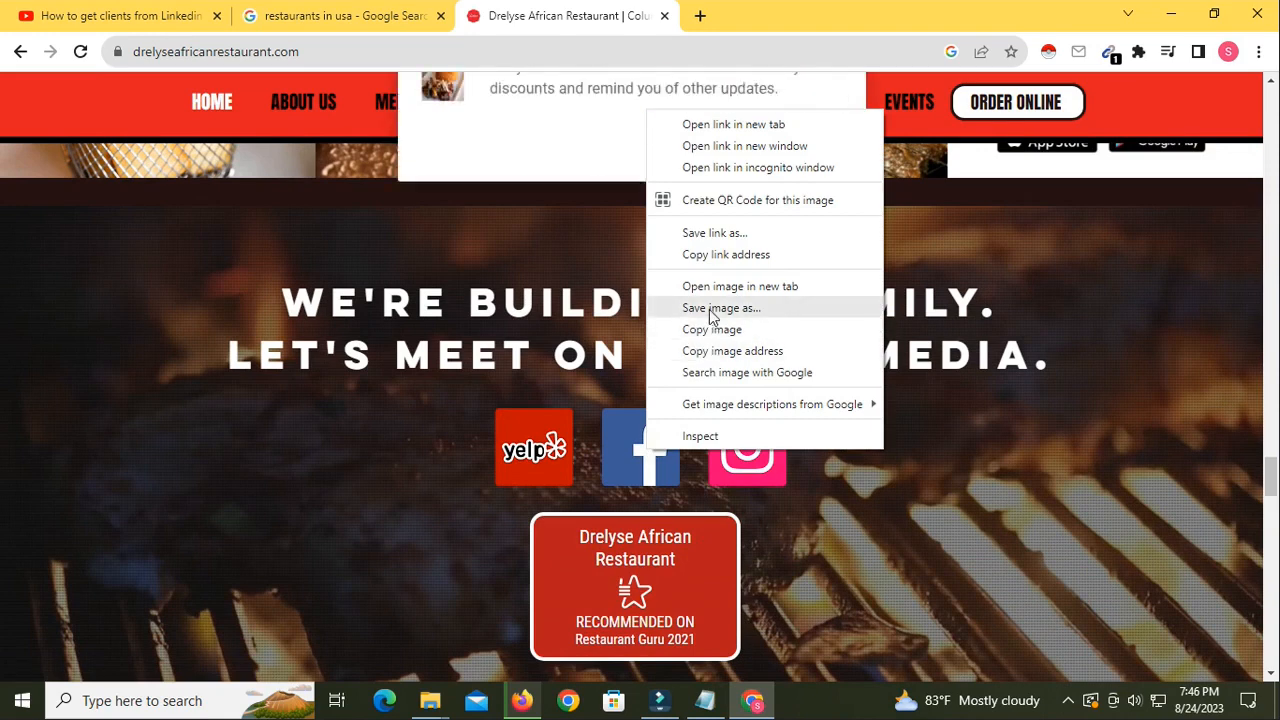
left_click(721, 257)
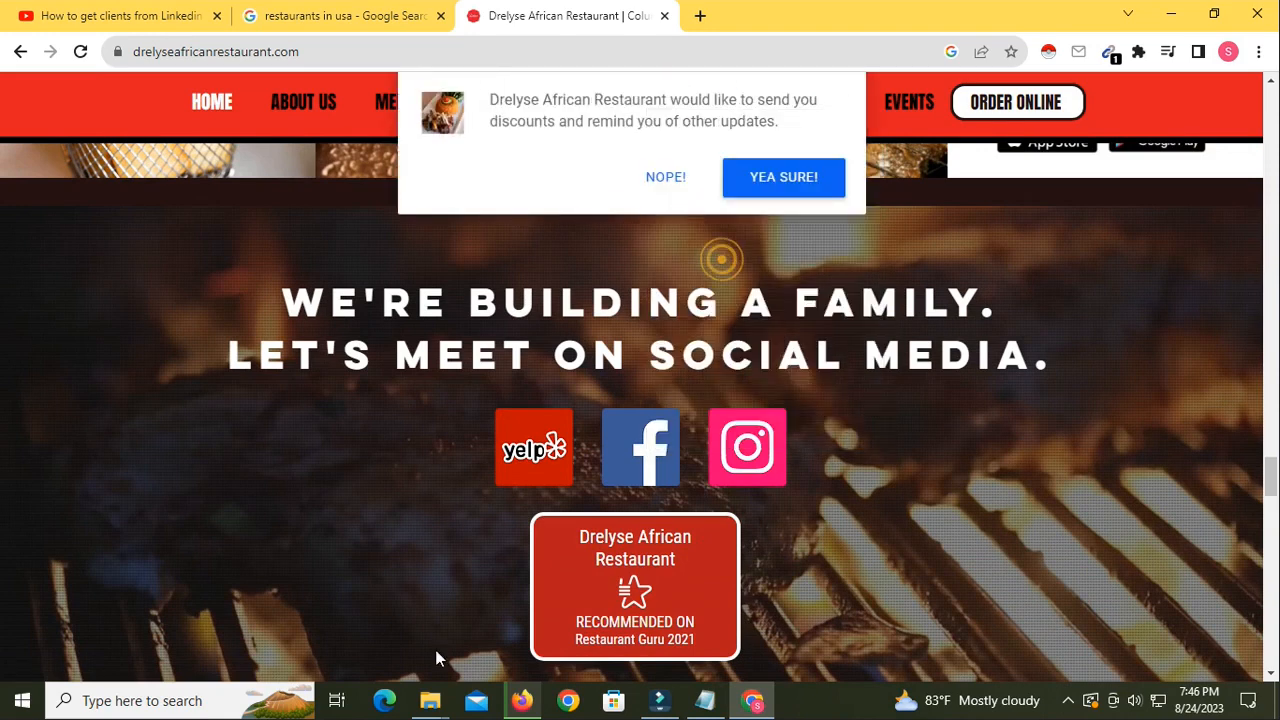
left_click(519, 702)
left_click(424, 62)
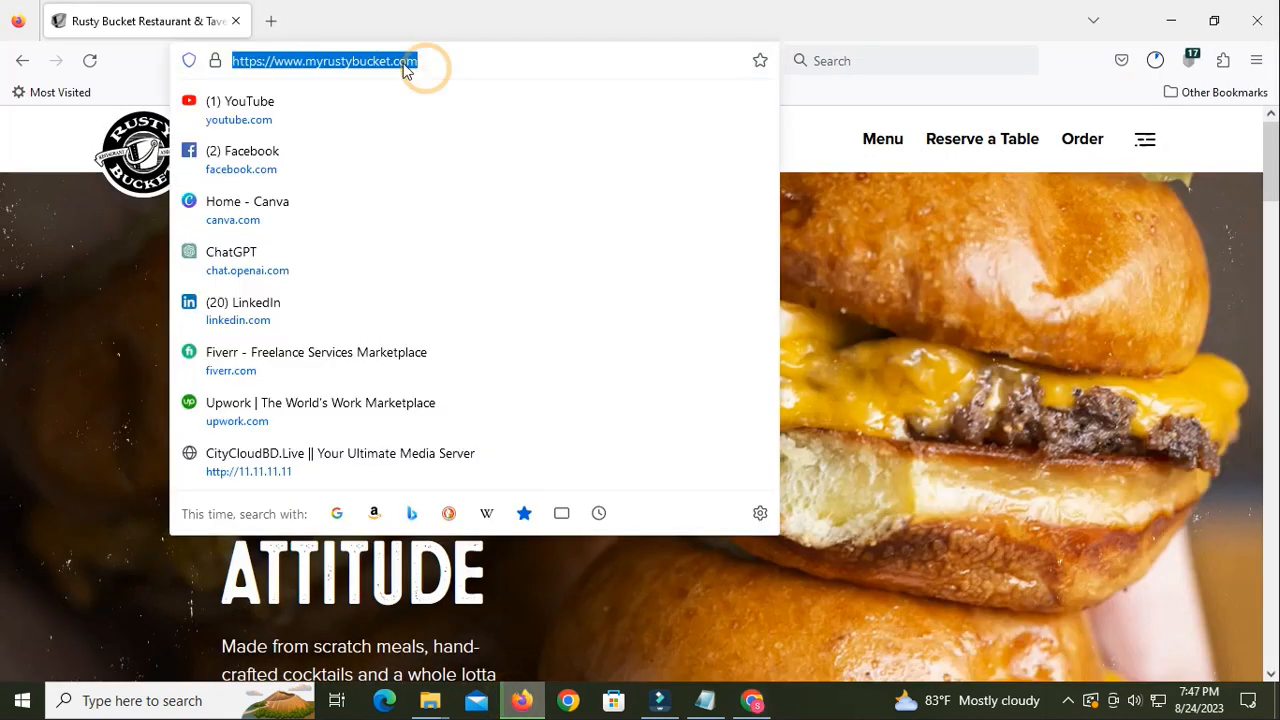
right_click(407, 68)
left_click(449, 234)
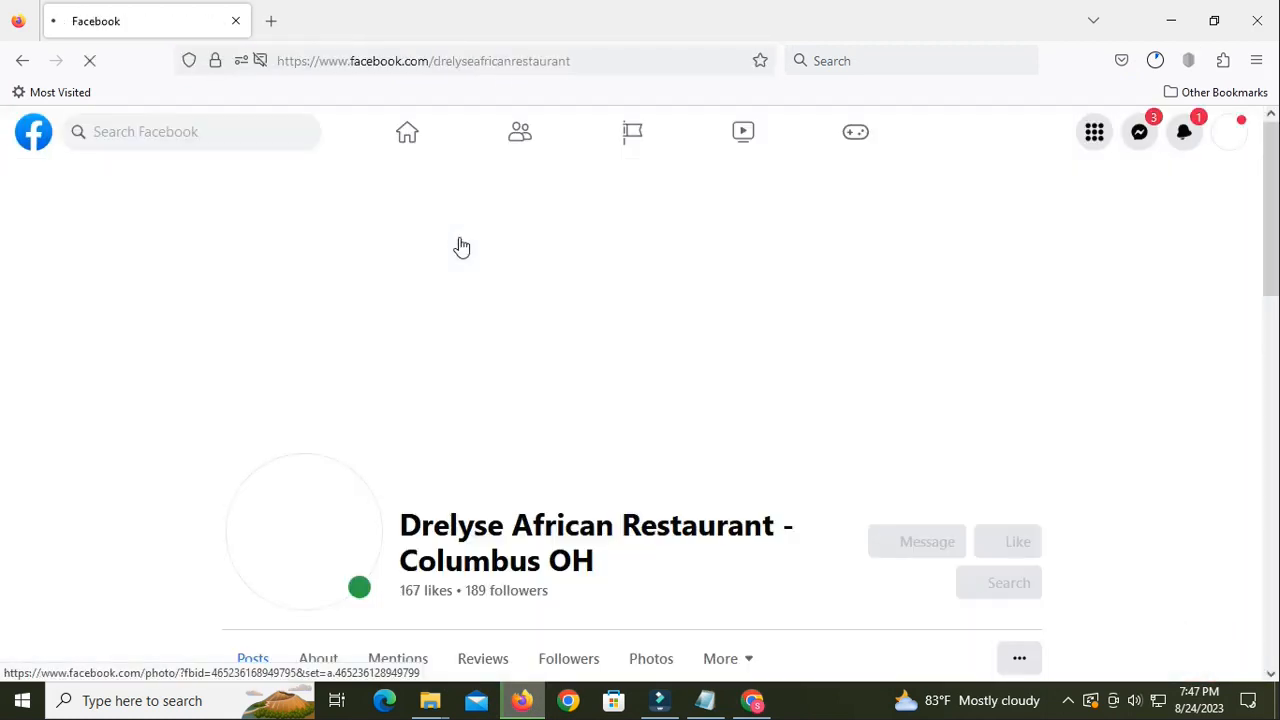
Examine the restaurant's Facebook page, highlighting the contact e-mail in its Intro section and checking the messaging option
scroll(656, 404, "down", 6)
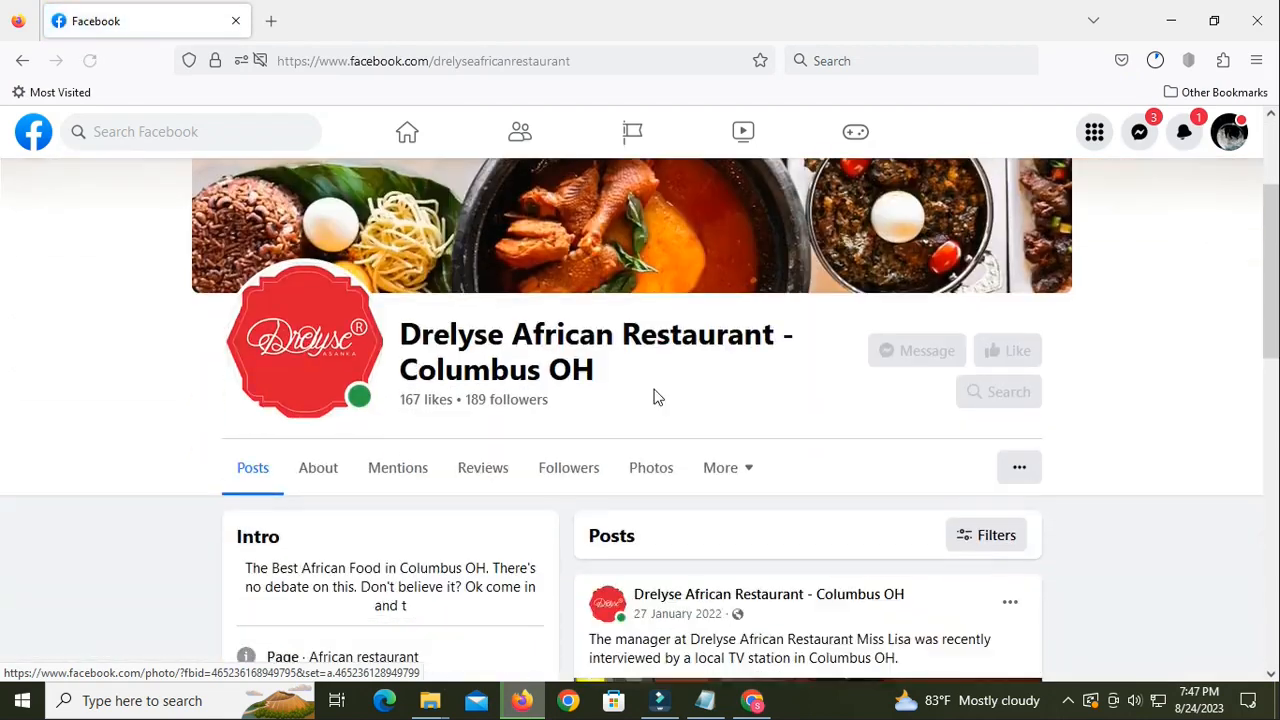
scroll(656, 400, "up", 3)
scroll(656, 397, "down", 3)
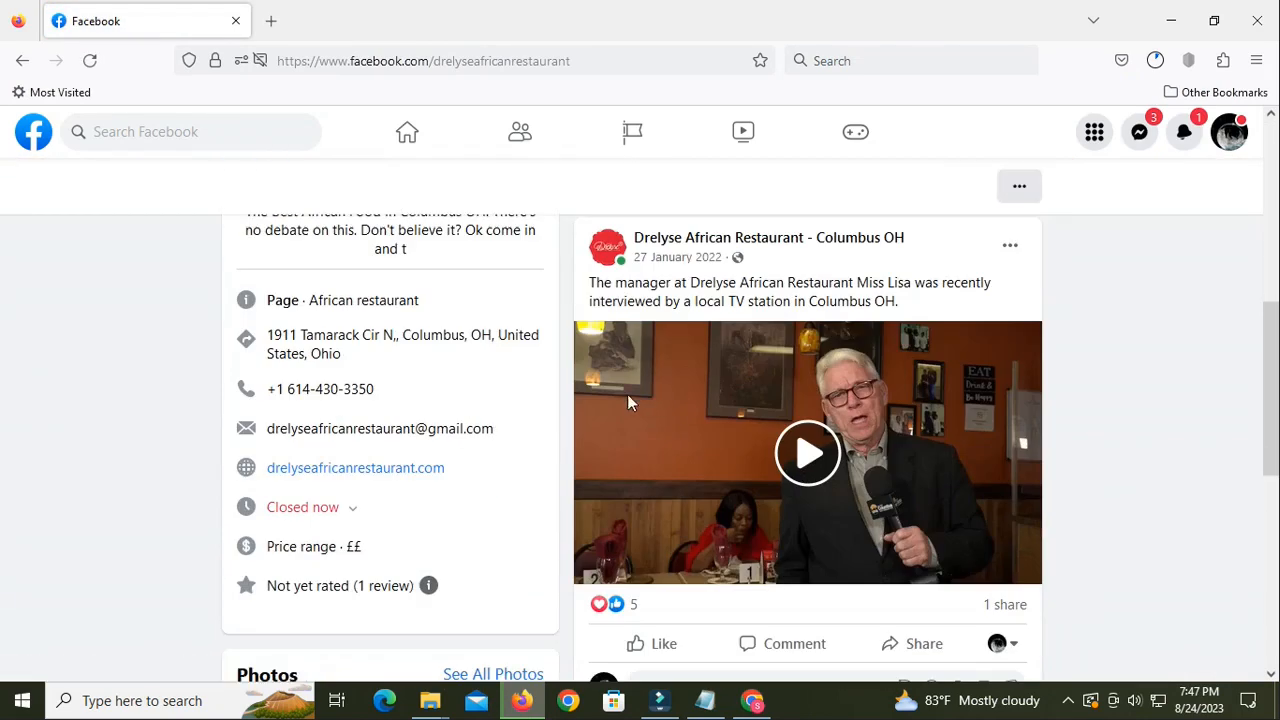
mouse_move(274, 428)
left_mouse_down()
mouse_move(481, 430)
mouse_move(266, 436)
left_mouse_up()
left_click(470, 452)
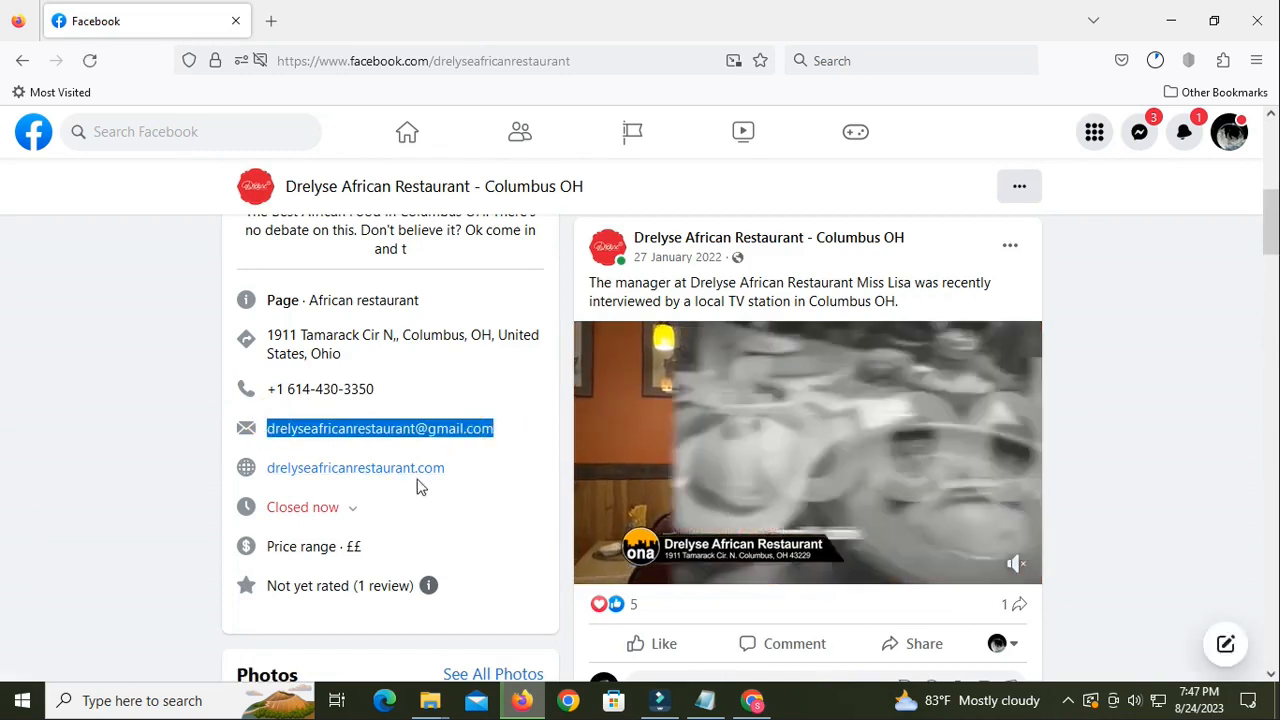
scroll(417, 486, "up", 5)
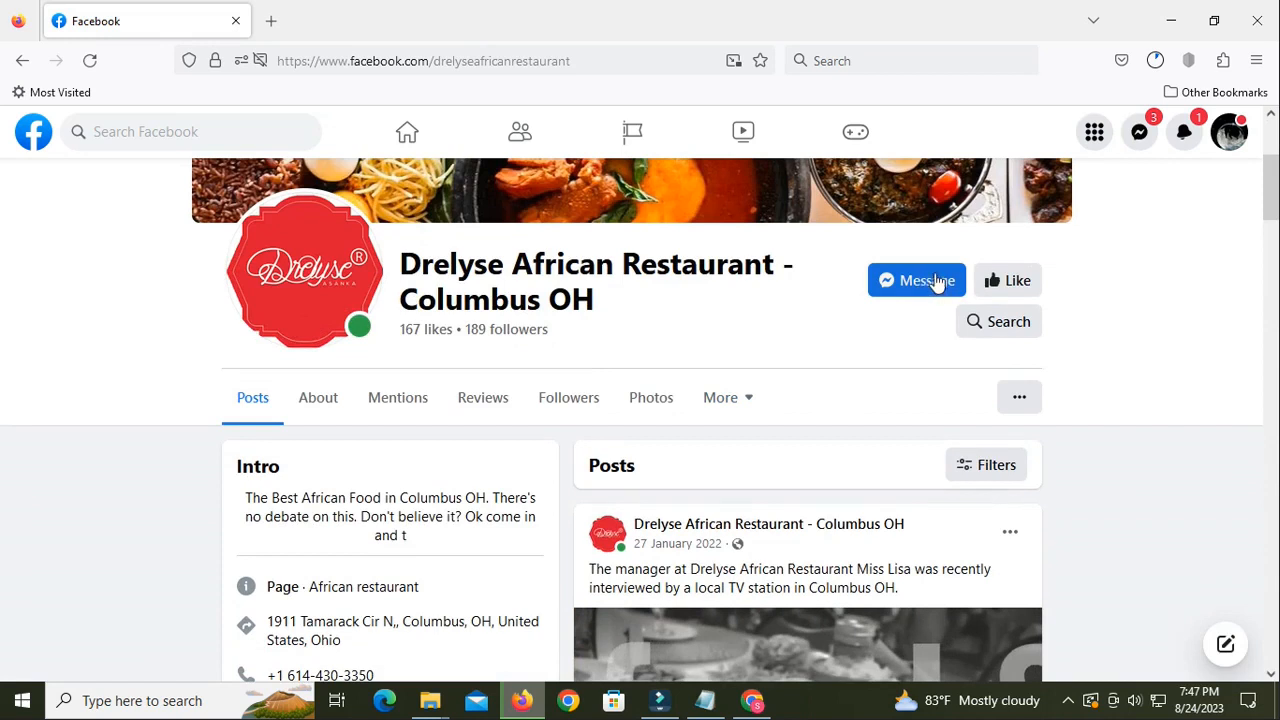
scroll(888, 357, "up", 3)
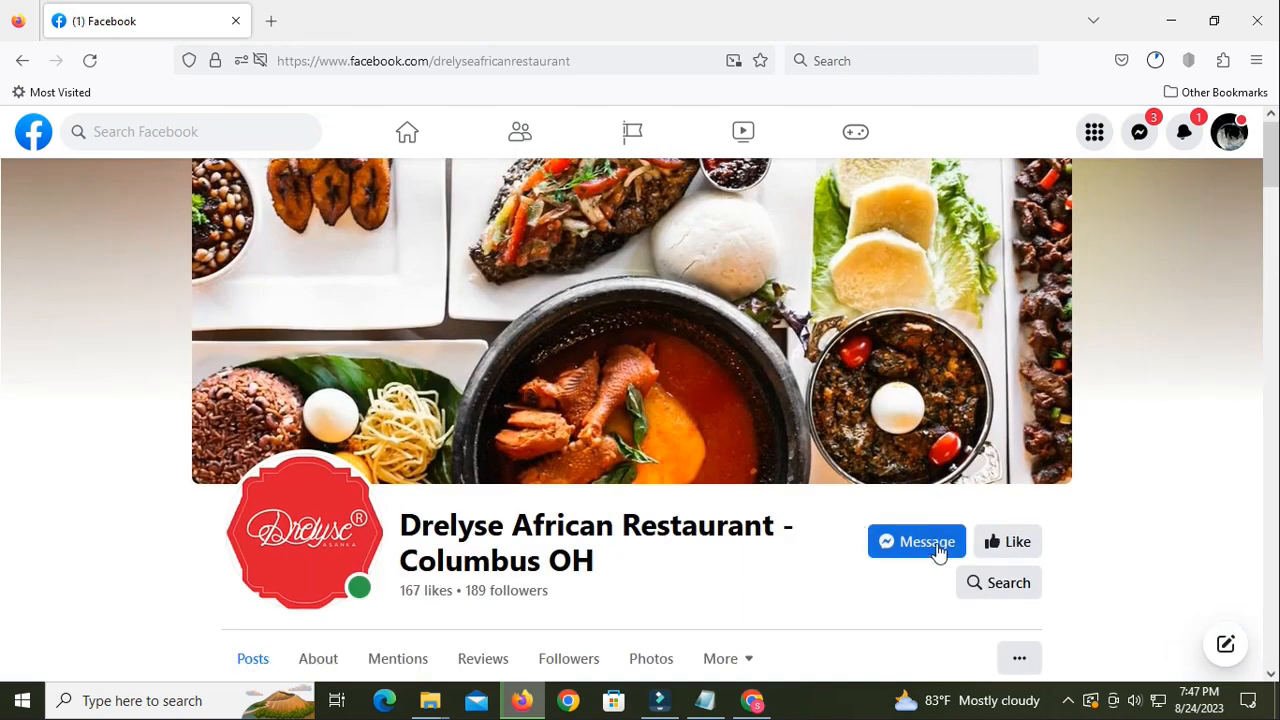
Return to the restaurant's website in Chrome and decline its offer to send discounts and updates
left_click(753, 702)
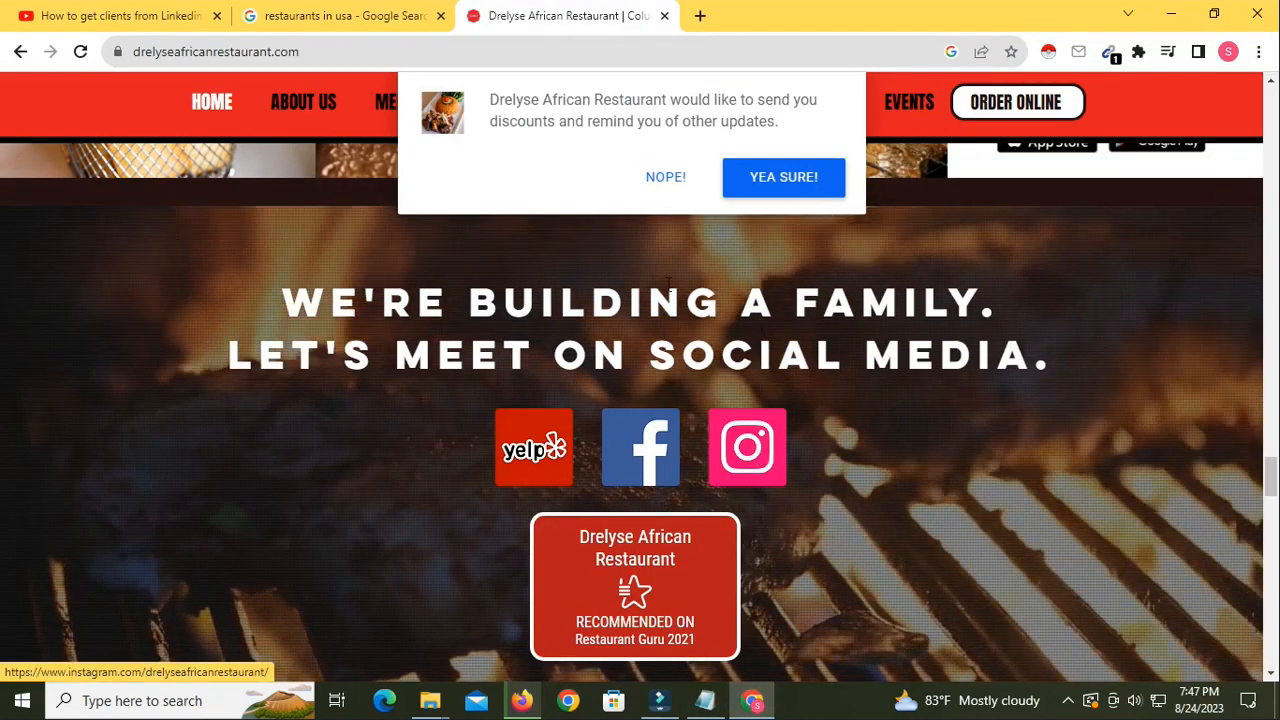
left_click(660, 180)
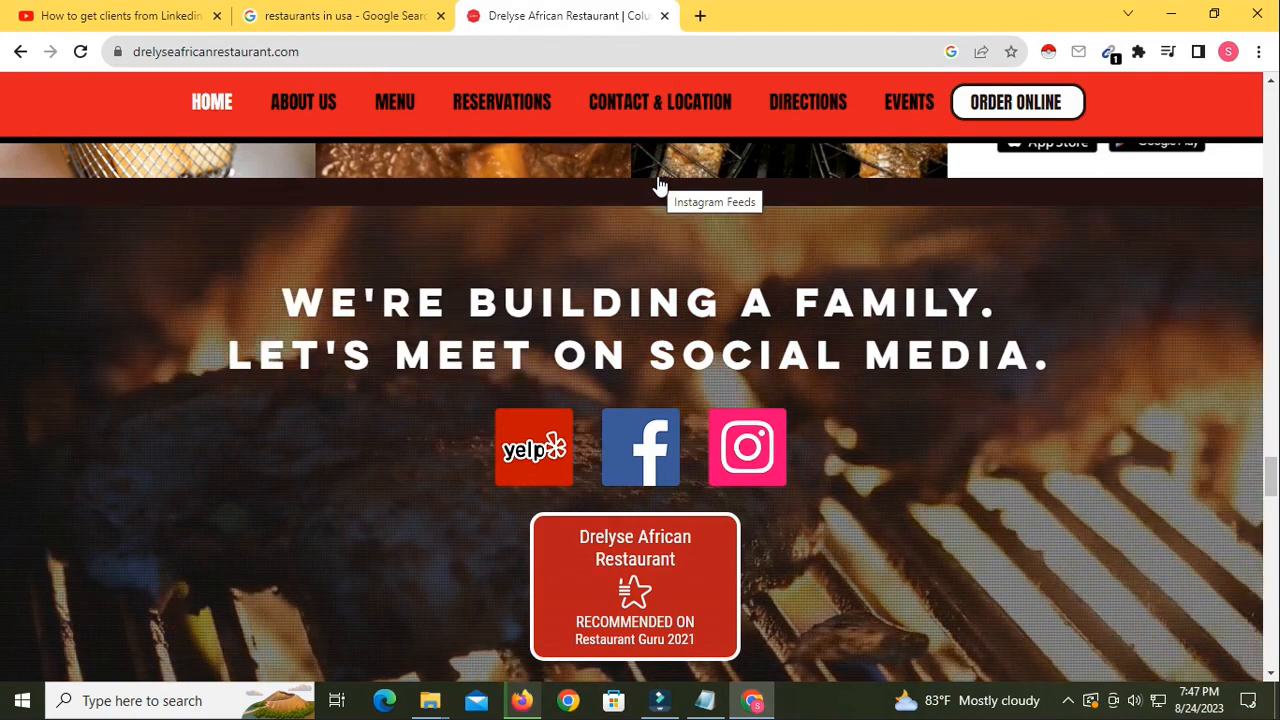
scroll(696, 408, "up", 2)
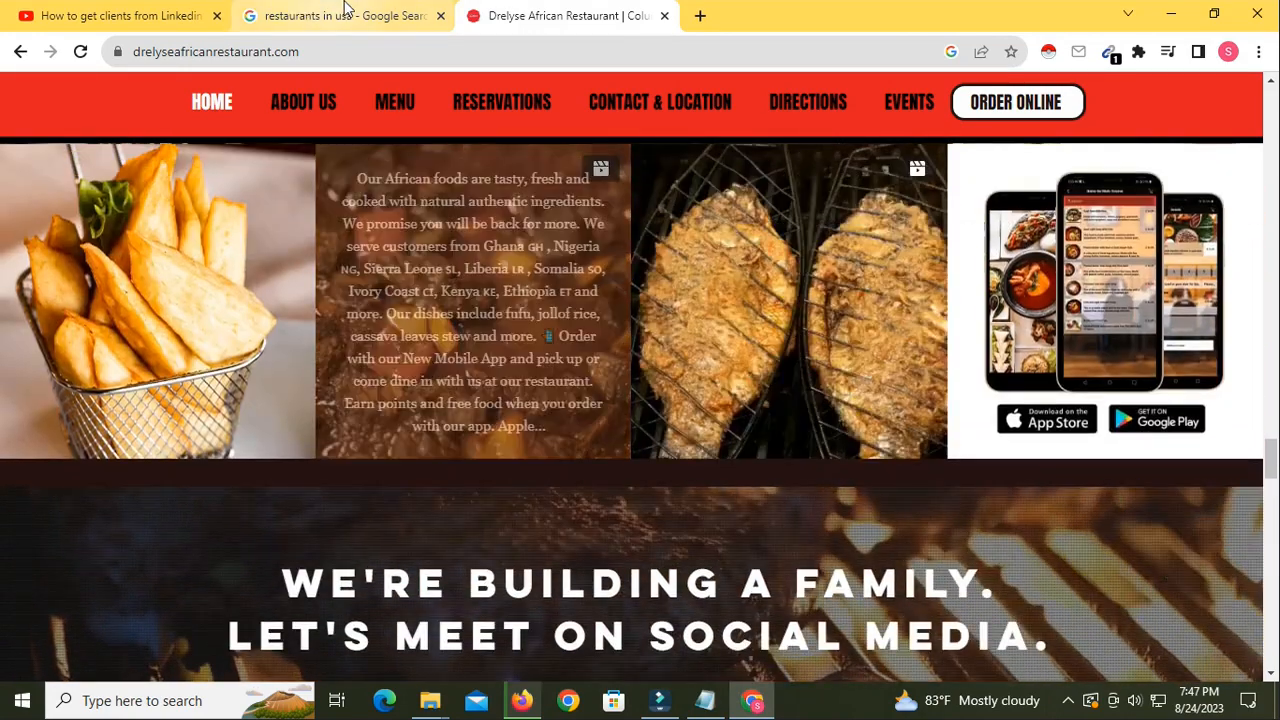
Go back to the filtered restaurant list and look over the entries around Drelyse African Restaurant
key("ctrl+shift+Tab")
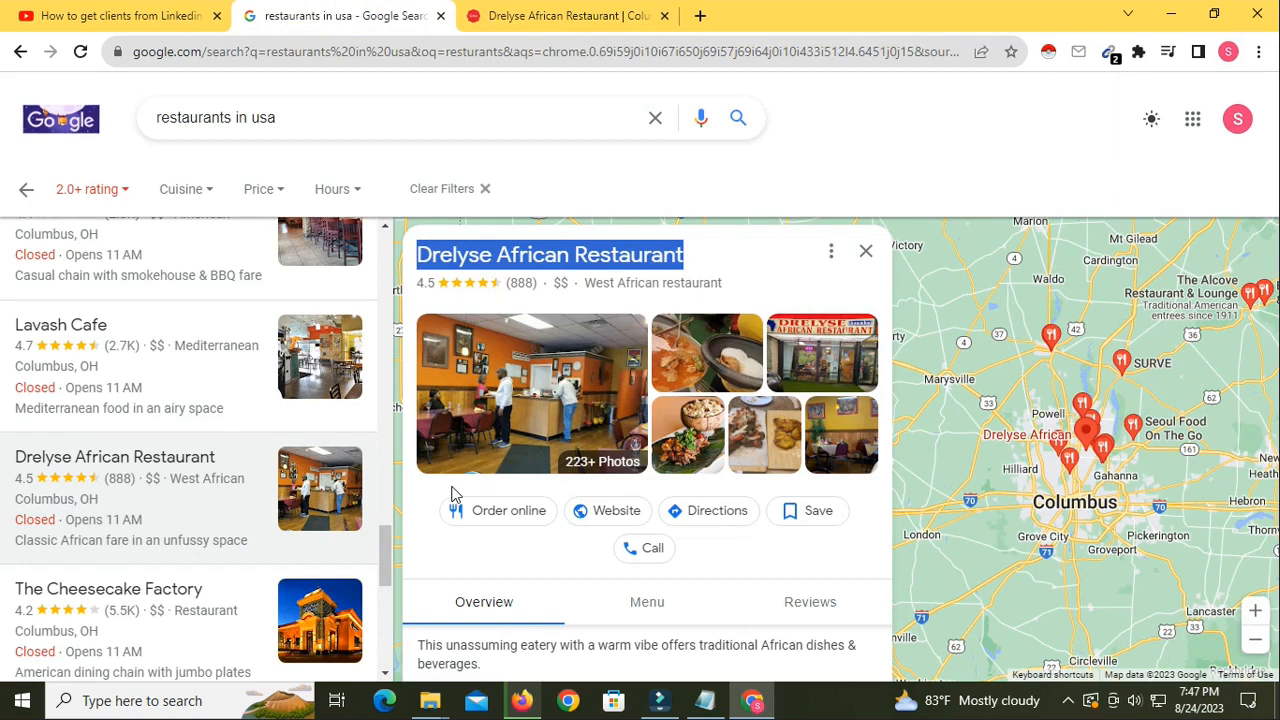
mouse_move(181, 558)
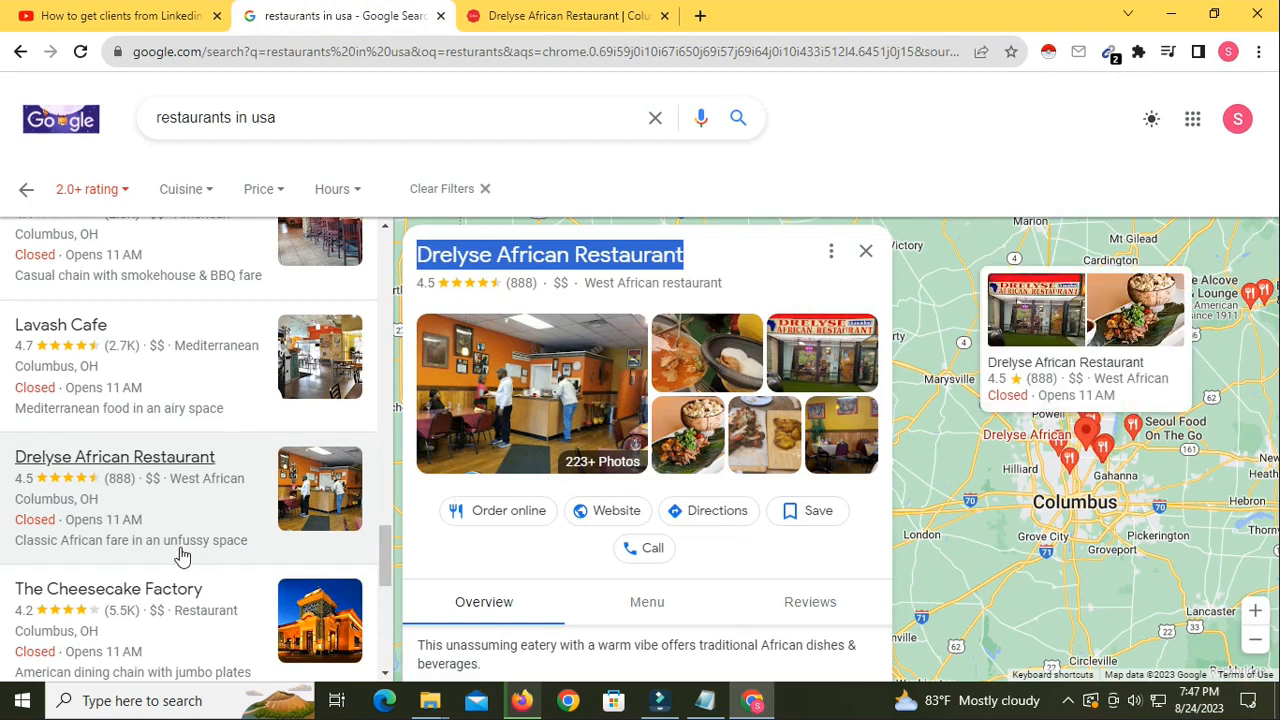
scroll(181, 556, "down", 3)
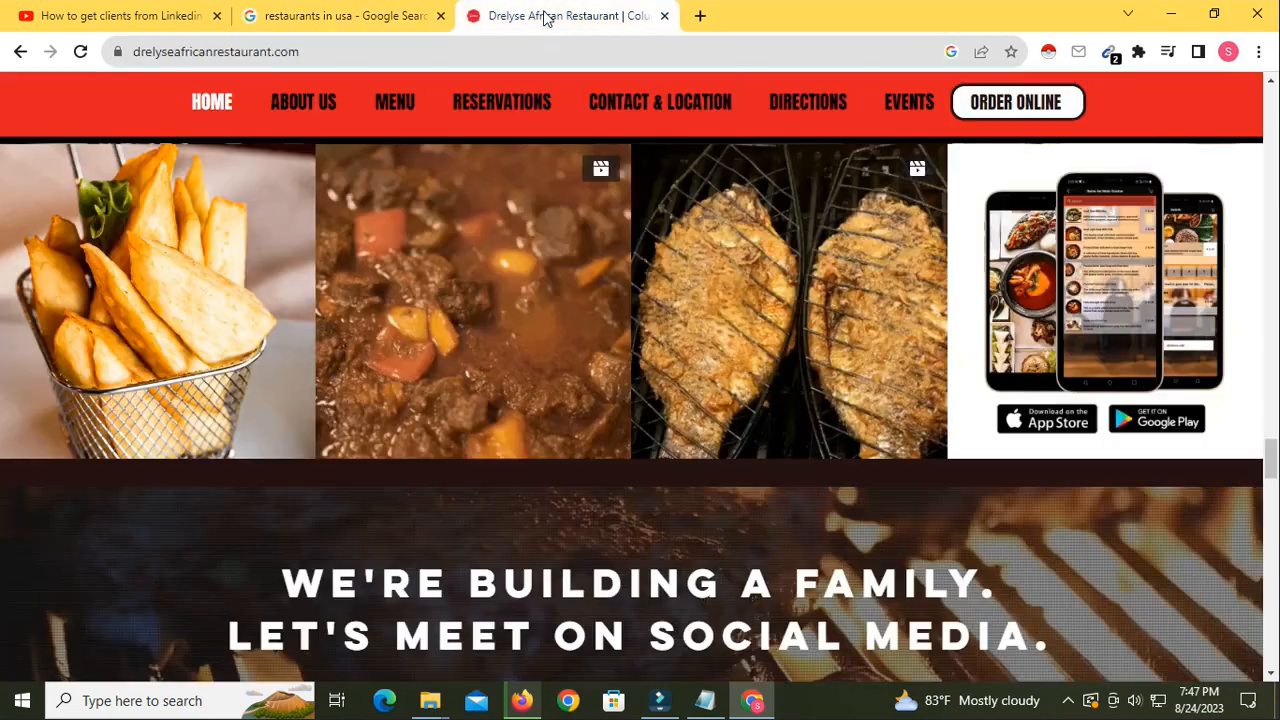
Reopen the Drelyse African Restaurant website and examine its home page sections from About Us to Contact & Location
left_click(540, 15)
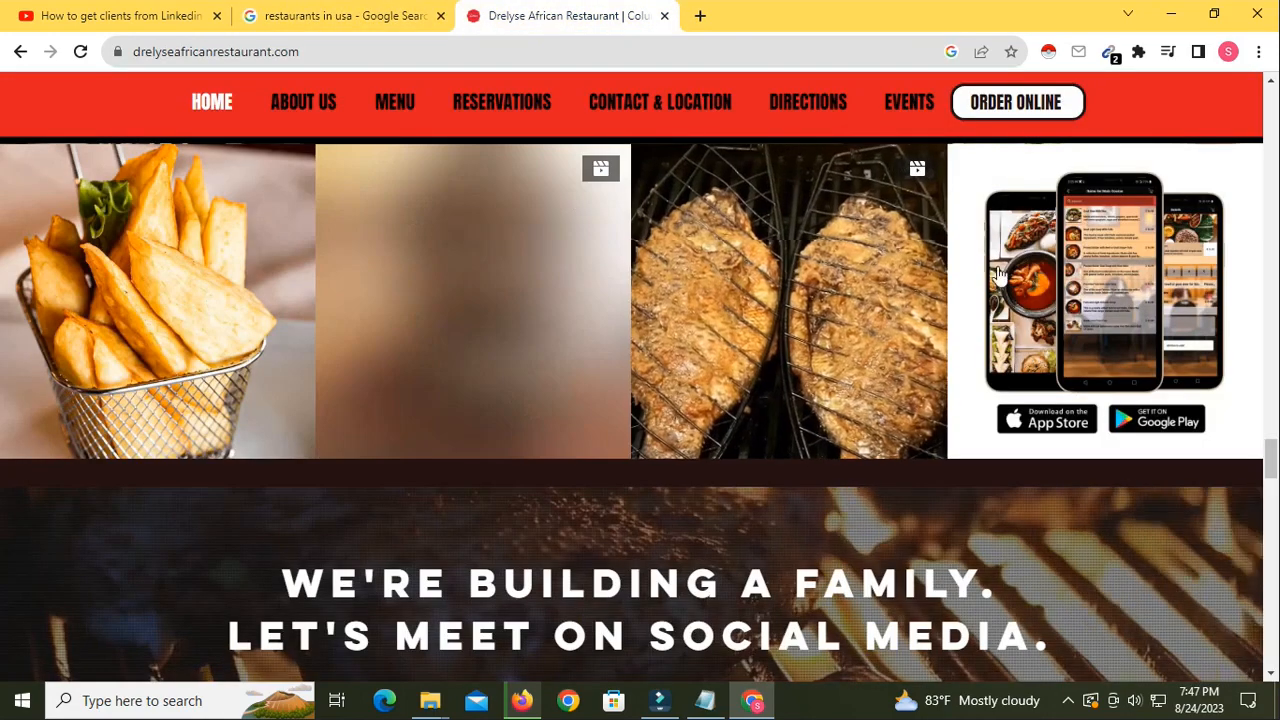
scroll(674, 508, "down", 20)
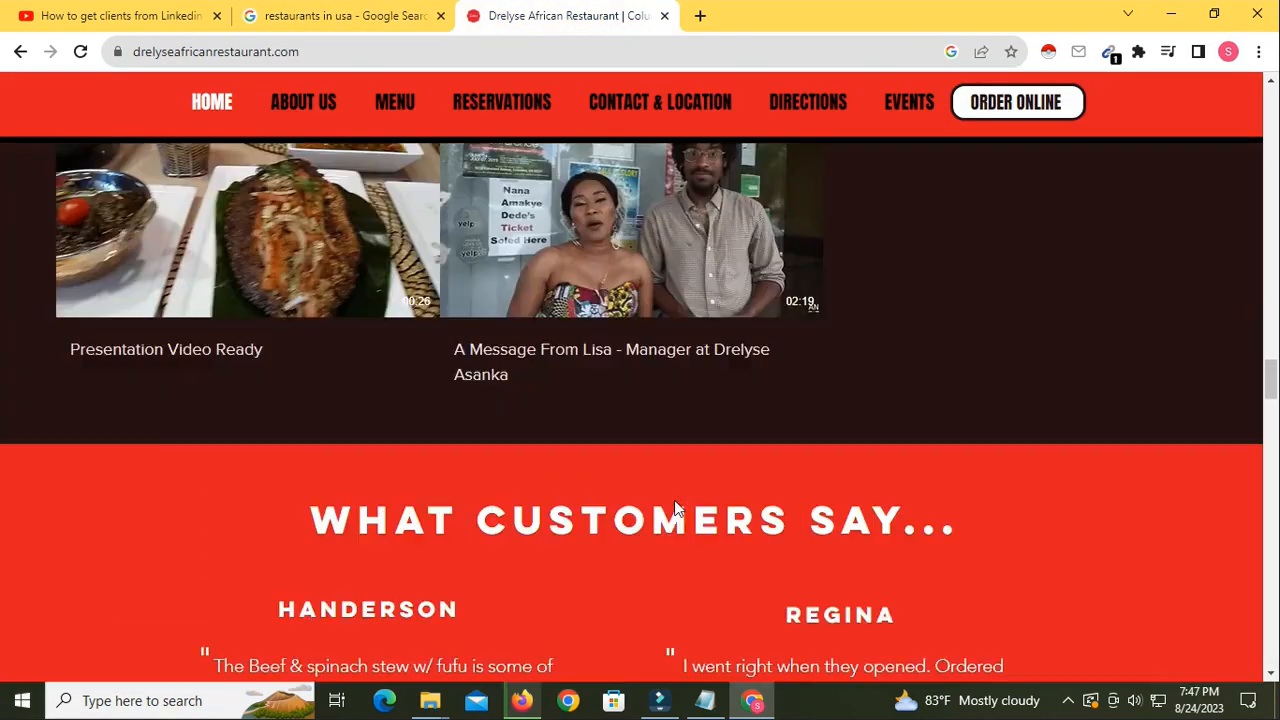
scroll(674, 502, "up", 20)
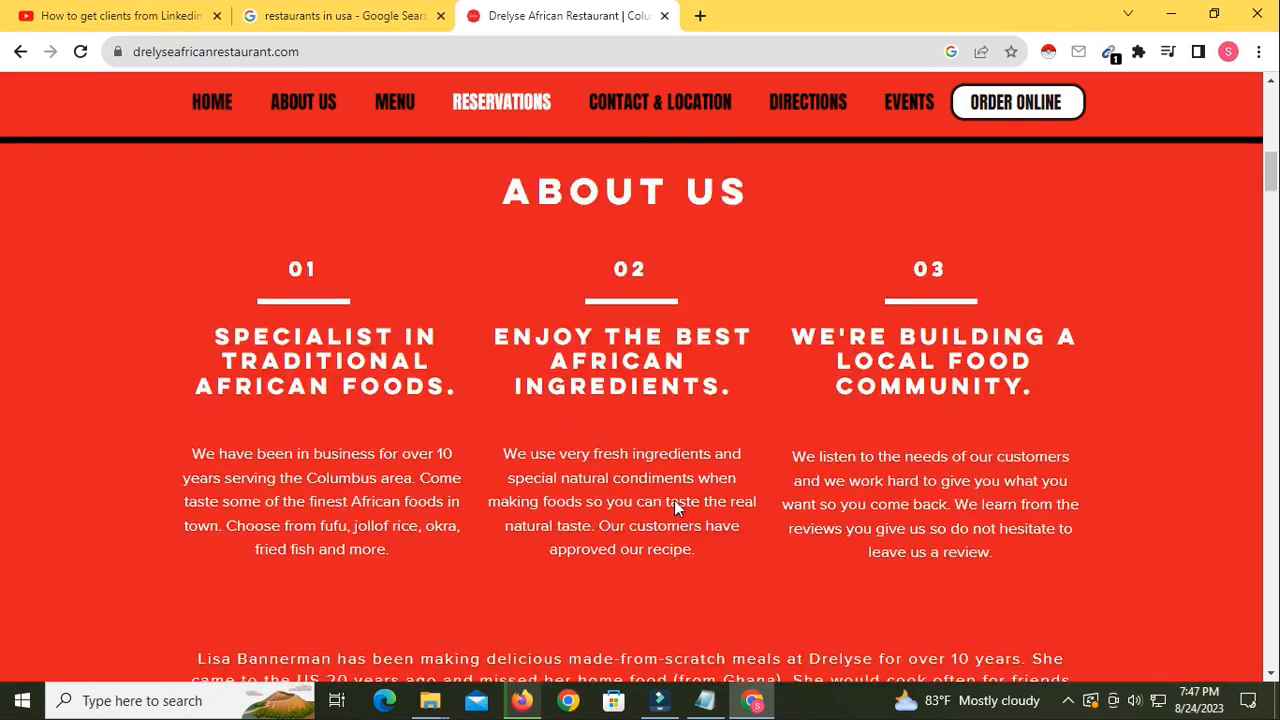
scroll(674, 502, "down", 10)
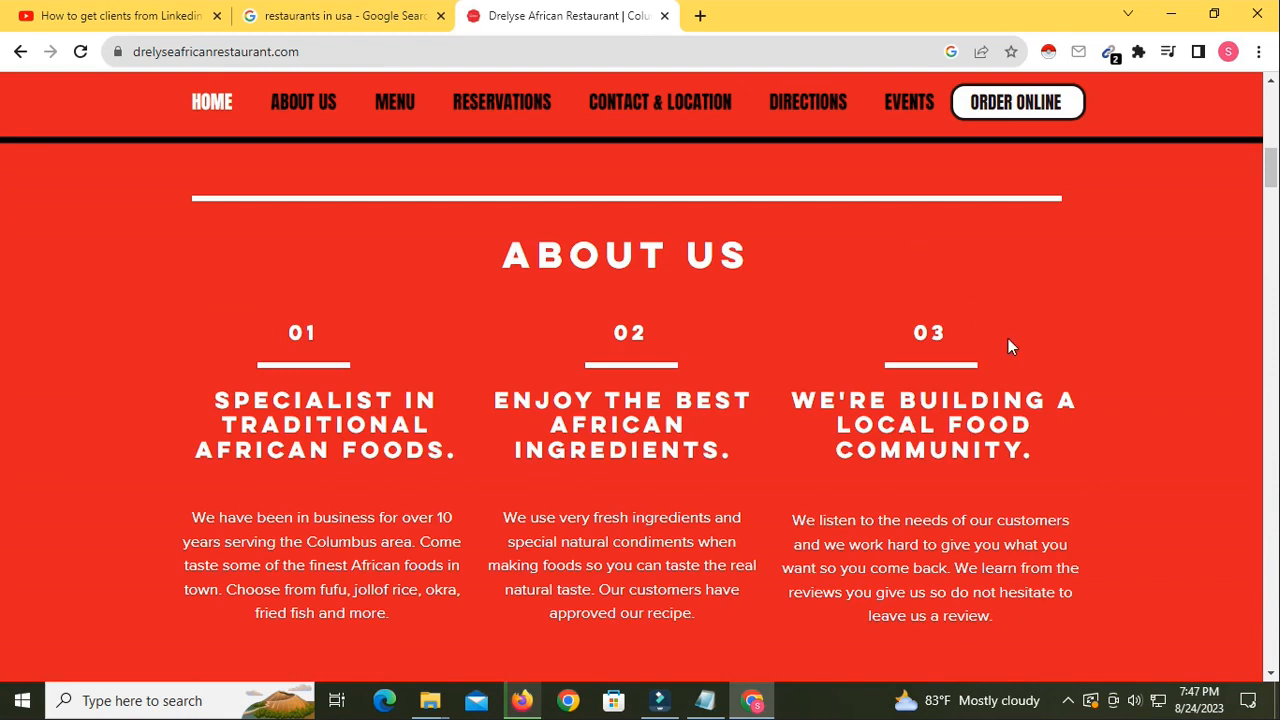
scroll(1008, 345, "up", 10)
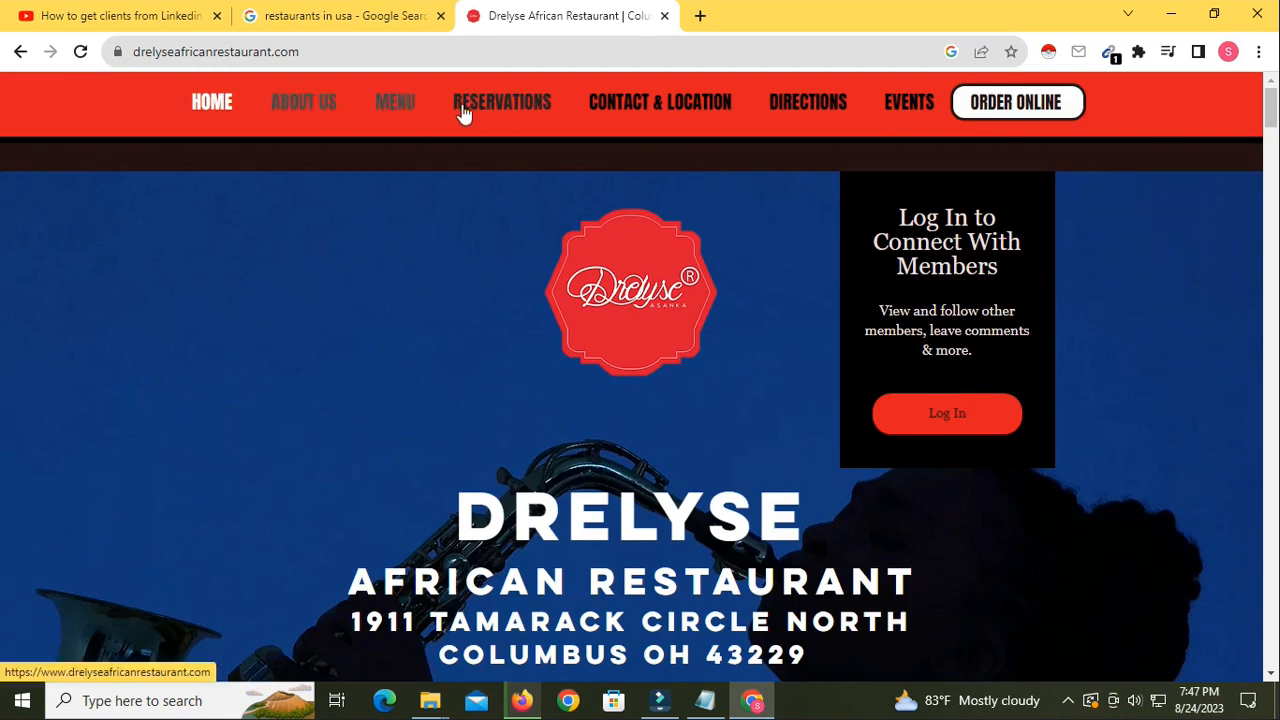
scroll(500, 489, "down", 20)
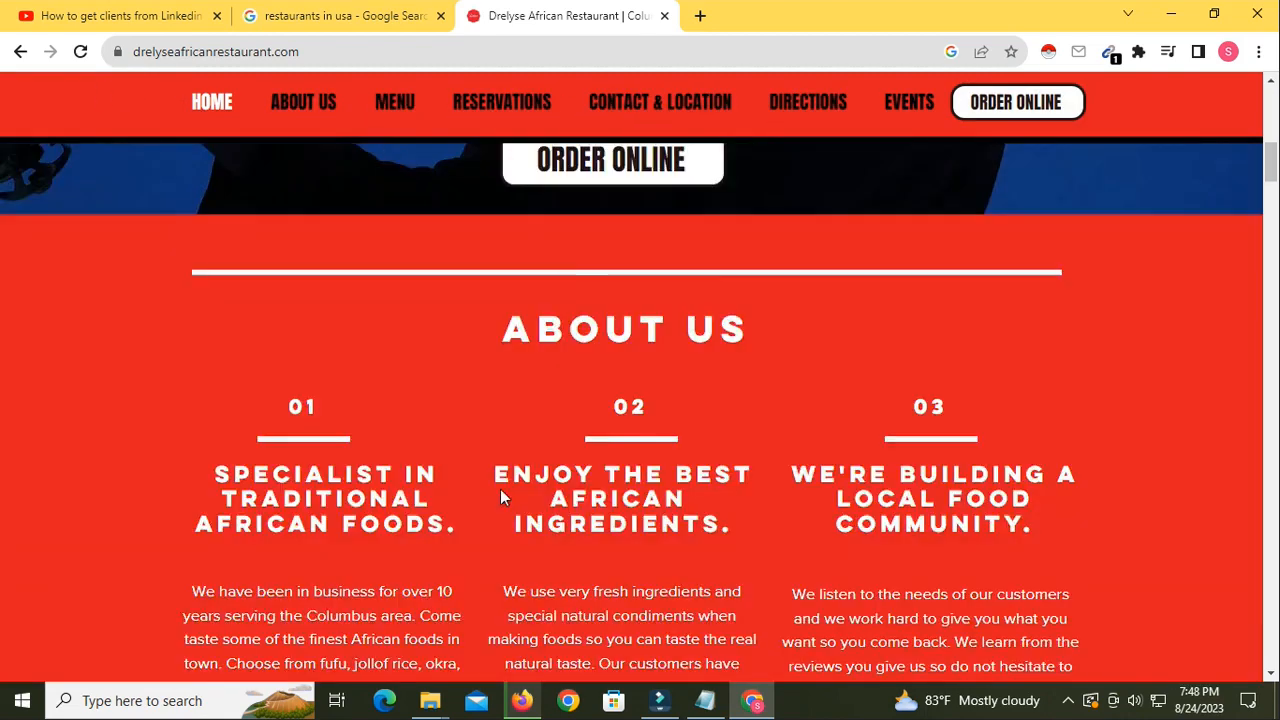
scroll(502, 488, "down", 5)
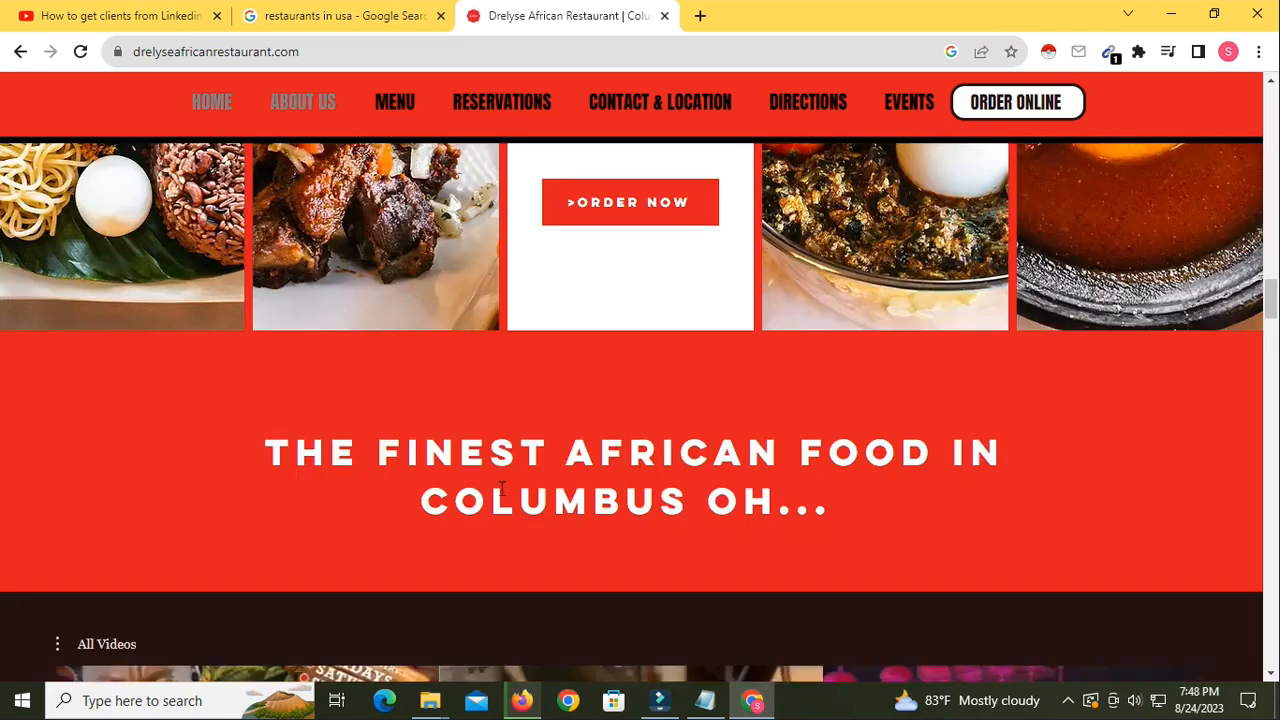
scroll(45, 447, "up", 4)
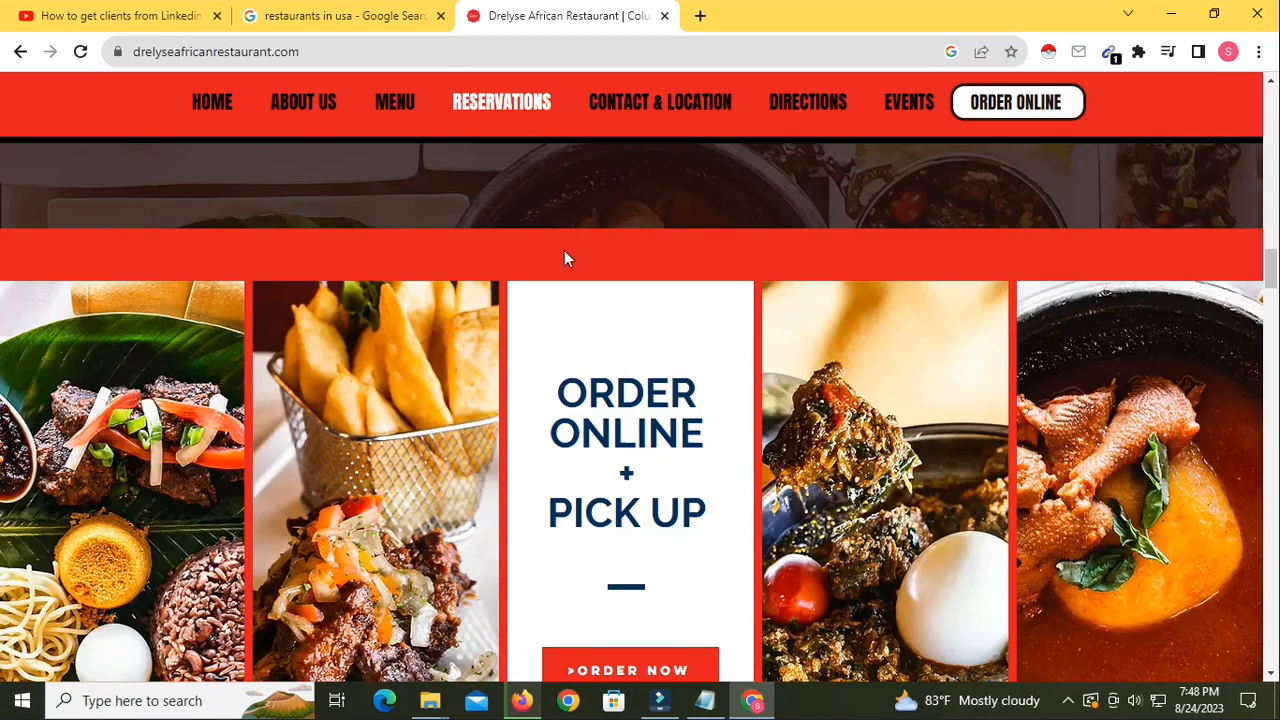
scroll(564, 250, "down", 15)
scroll(566, 258, "down", 15)
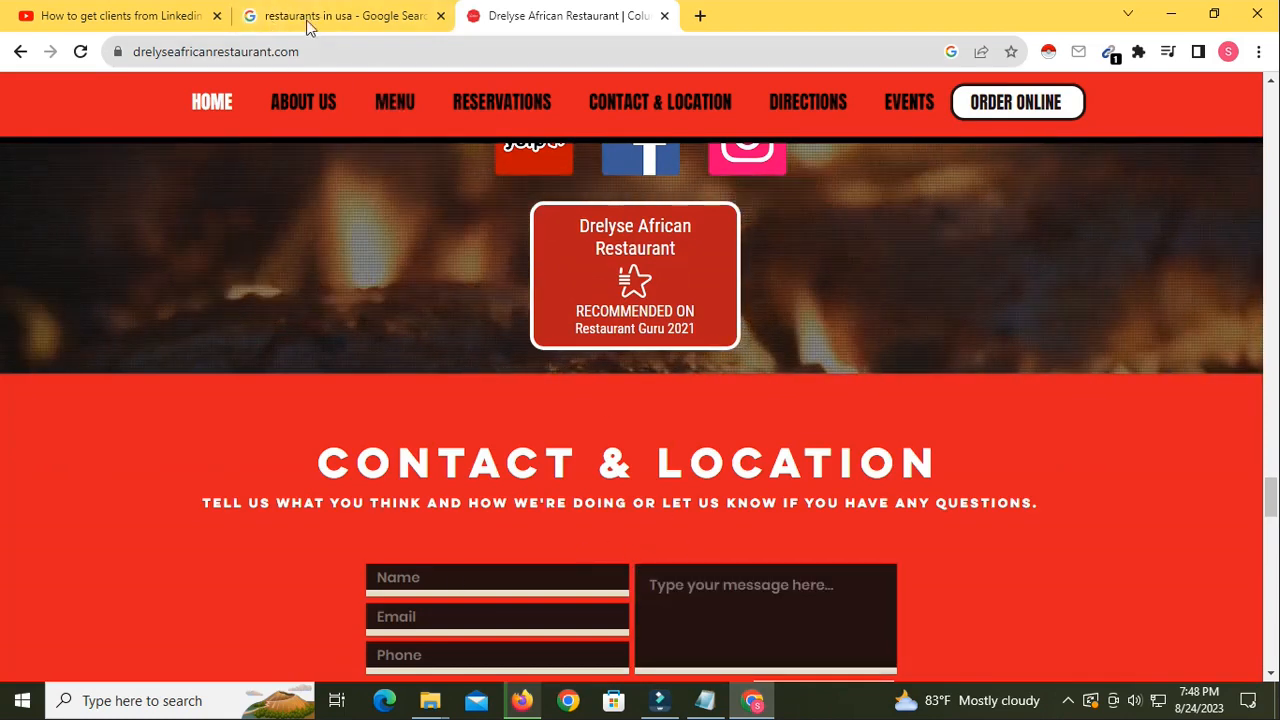
Switch to the restaurant's Facebook page in Firefox, open its Page transparency details and highlight the line about running ads
left_click(530, 699)
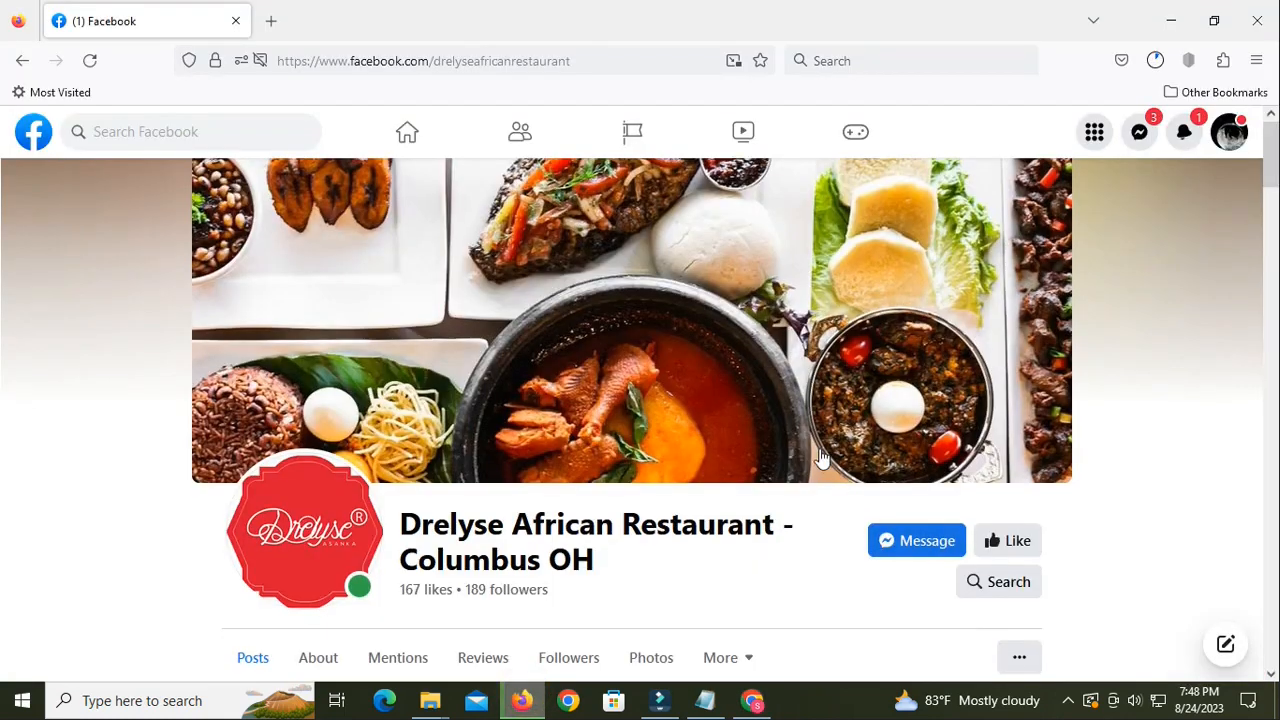
scroll(820, 457, "down", 10)
scroll(820, 457, "up", 3)
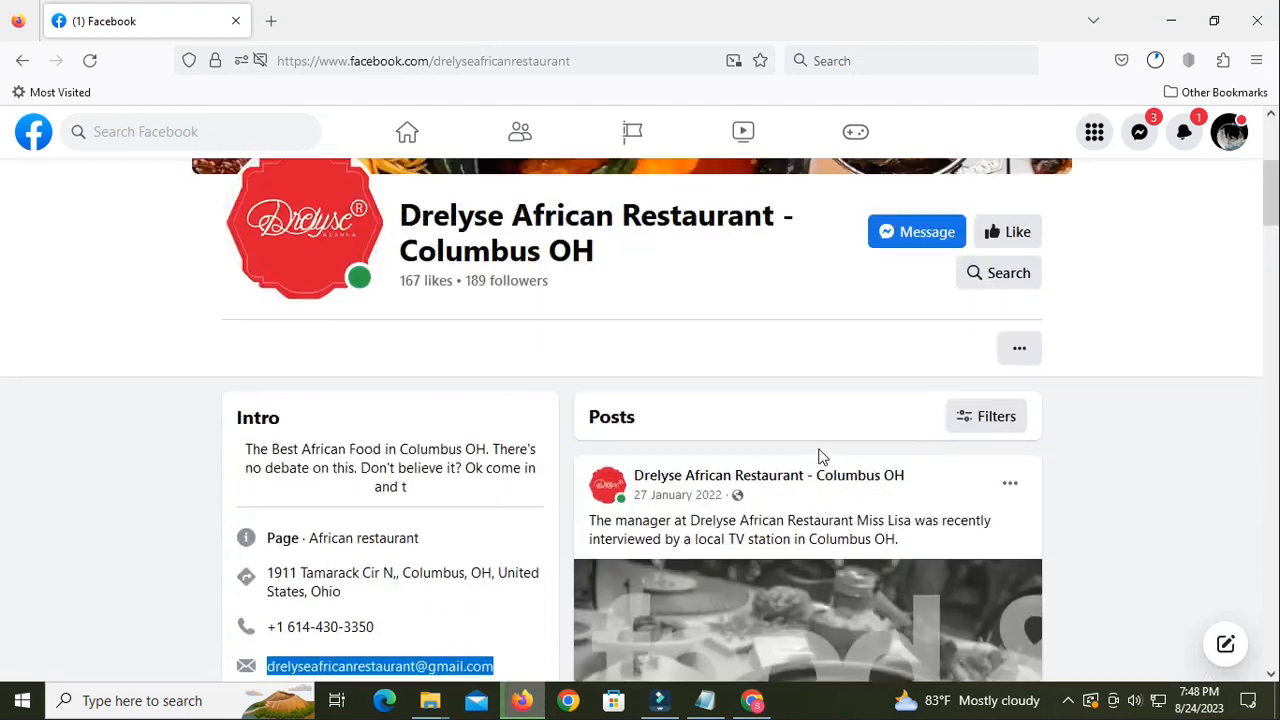
left_click(333, 381)
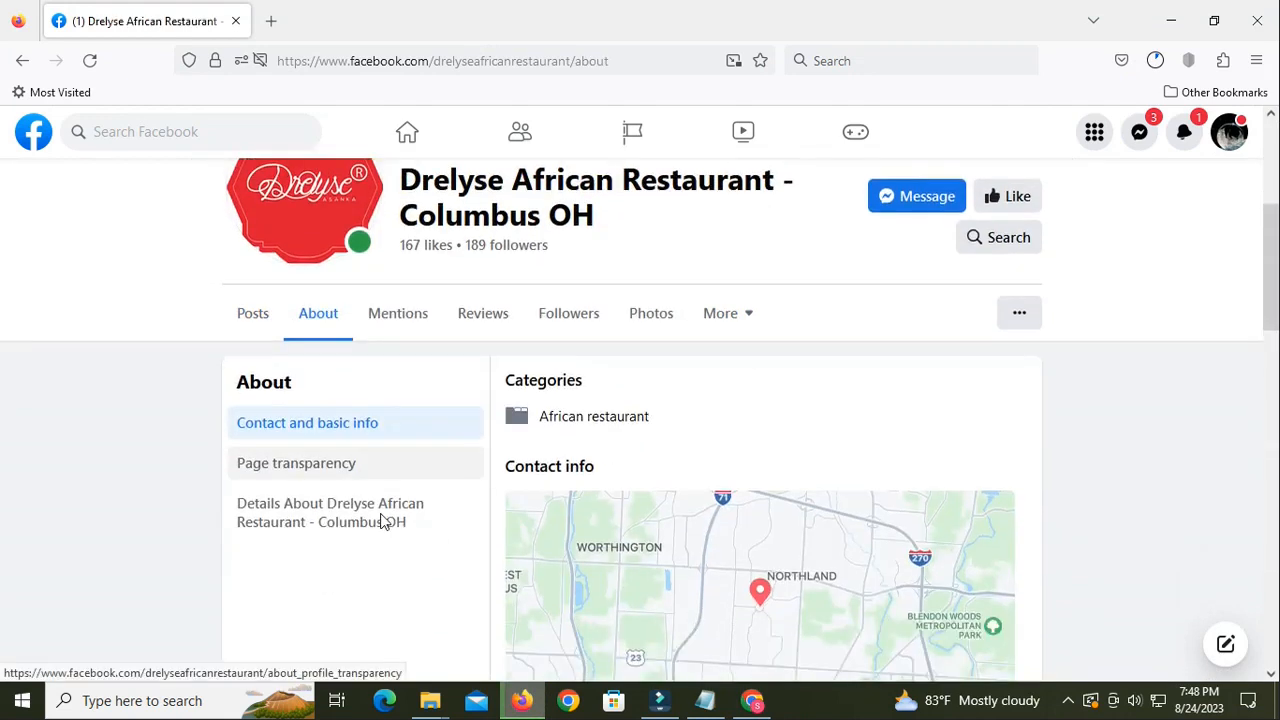
left_click(313, 335)
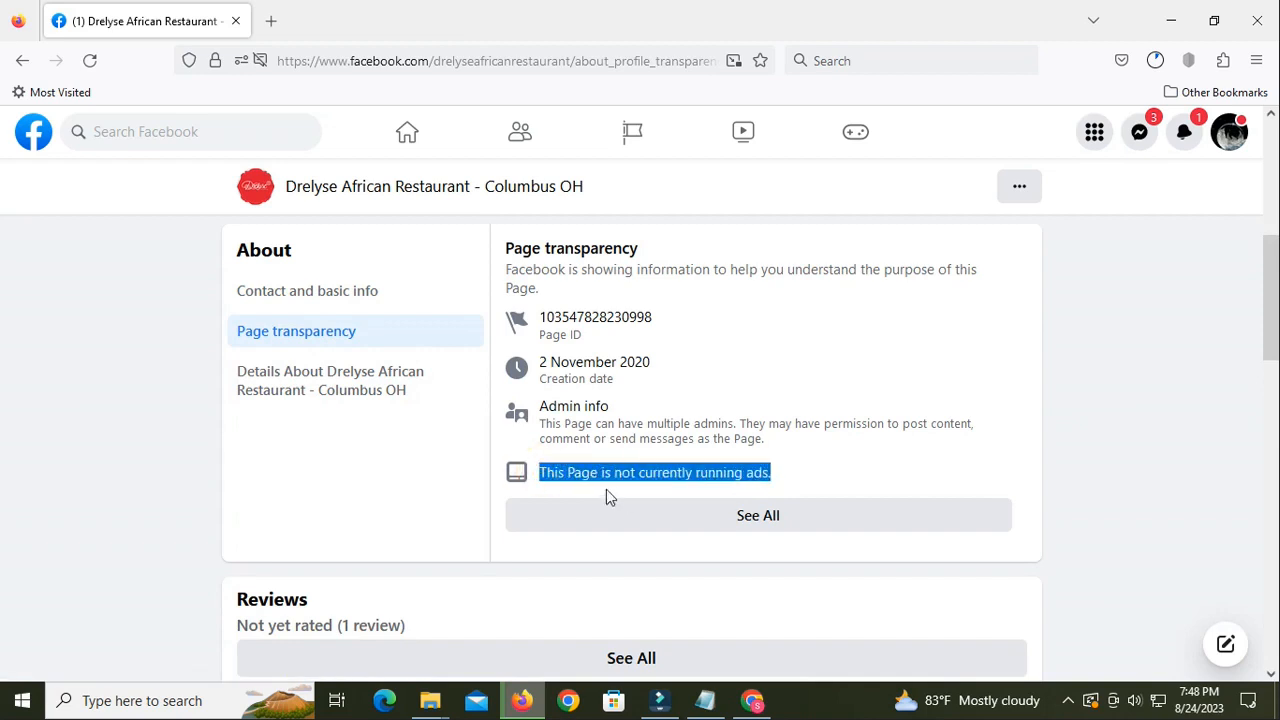
scroll(586, 488, "up", 5)
scroll(586, 486, "down", 4)
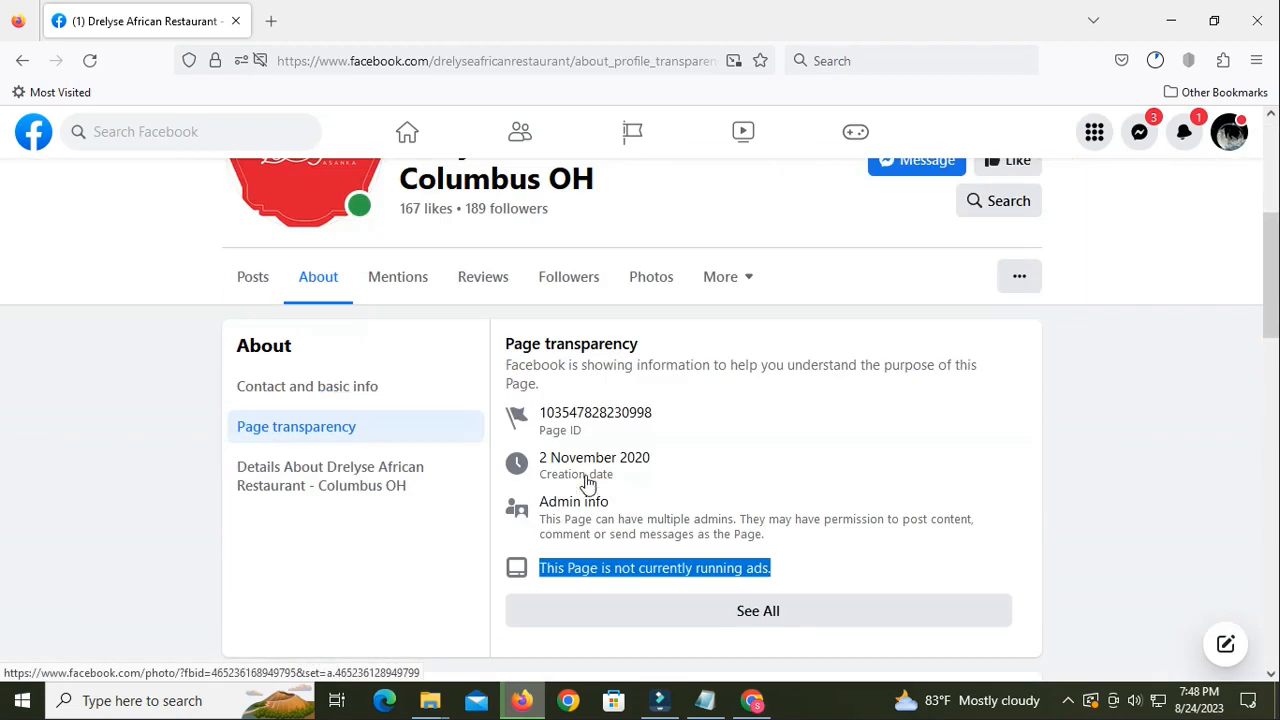
scroll(740, 560, "up", 4)
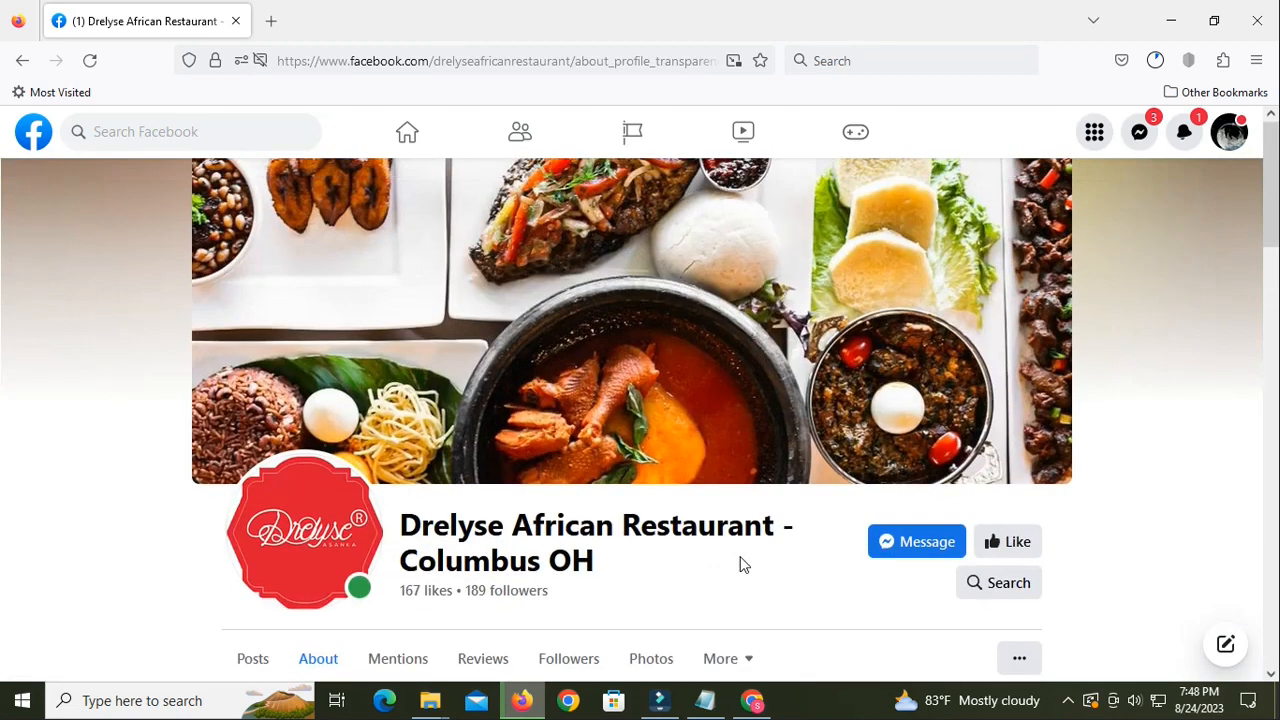
Return to the restaurant's website in Chrome and review the home page from Contact & Location back up to the header
left_click(748, 705)
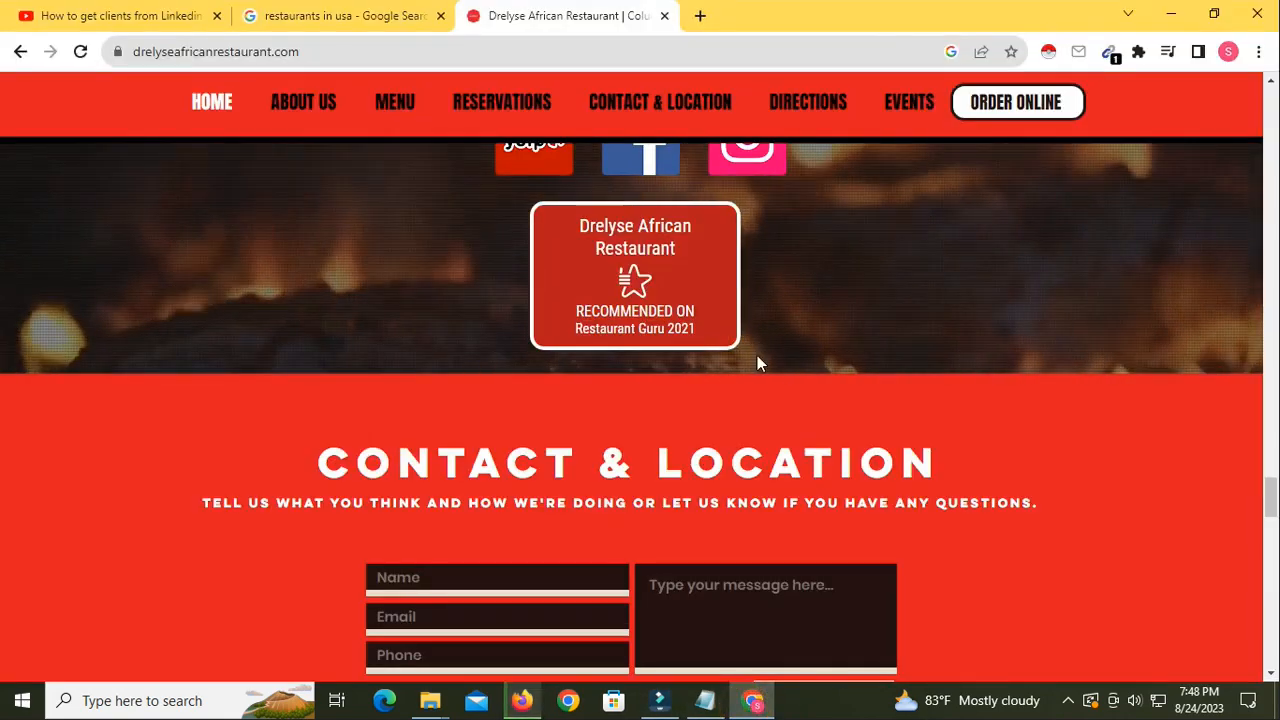
scroll(790, 400, "up", 2)
scroll(812, 452, "up", 15)
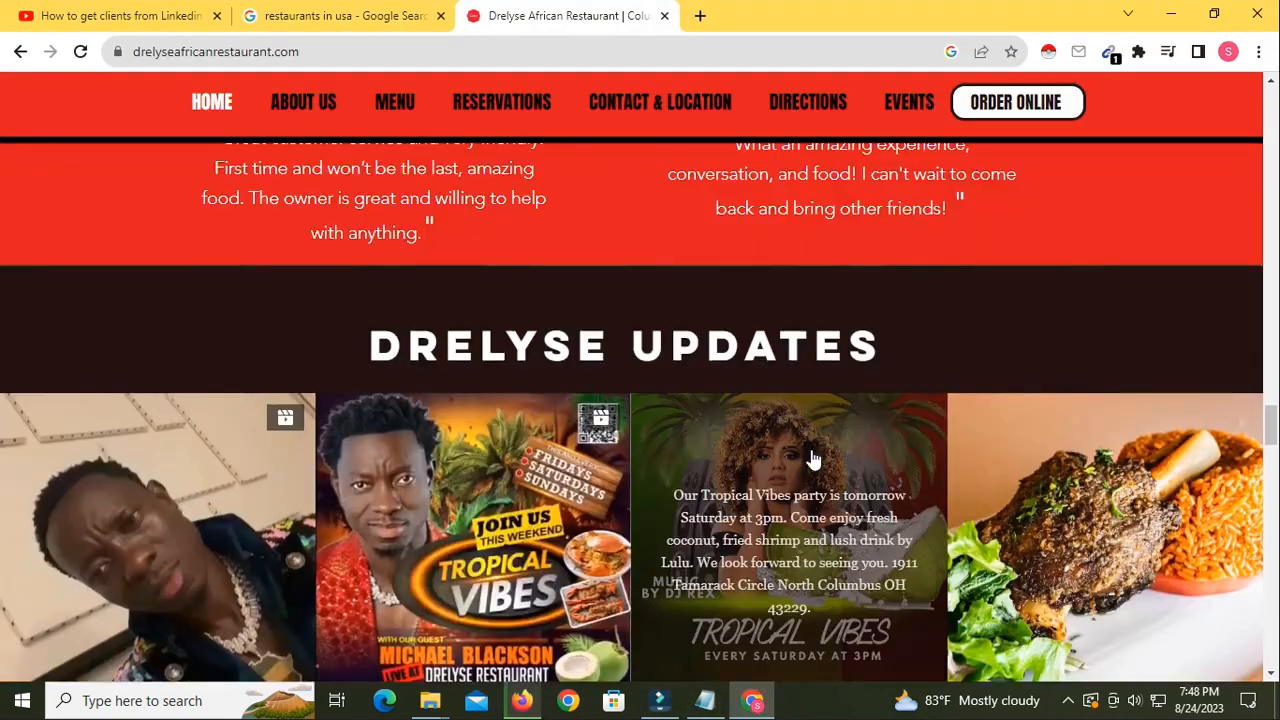
scroll(812, 451, "up", 1)
scroll(811, 451, "up", 10)
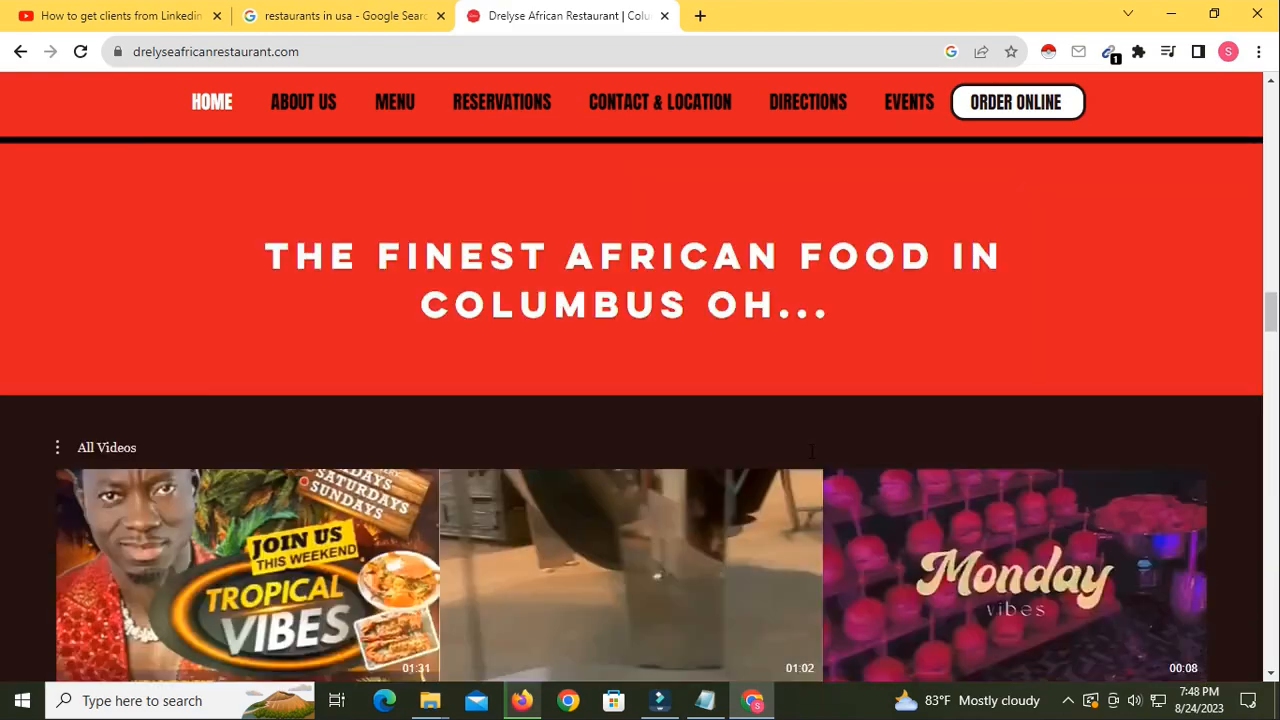
scroll(808, 450, "up", 10)
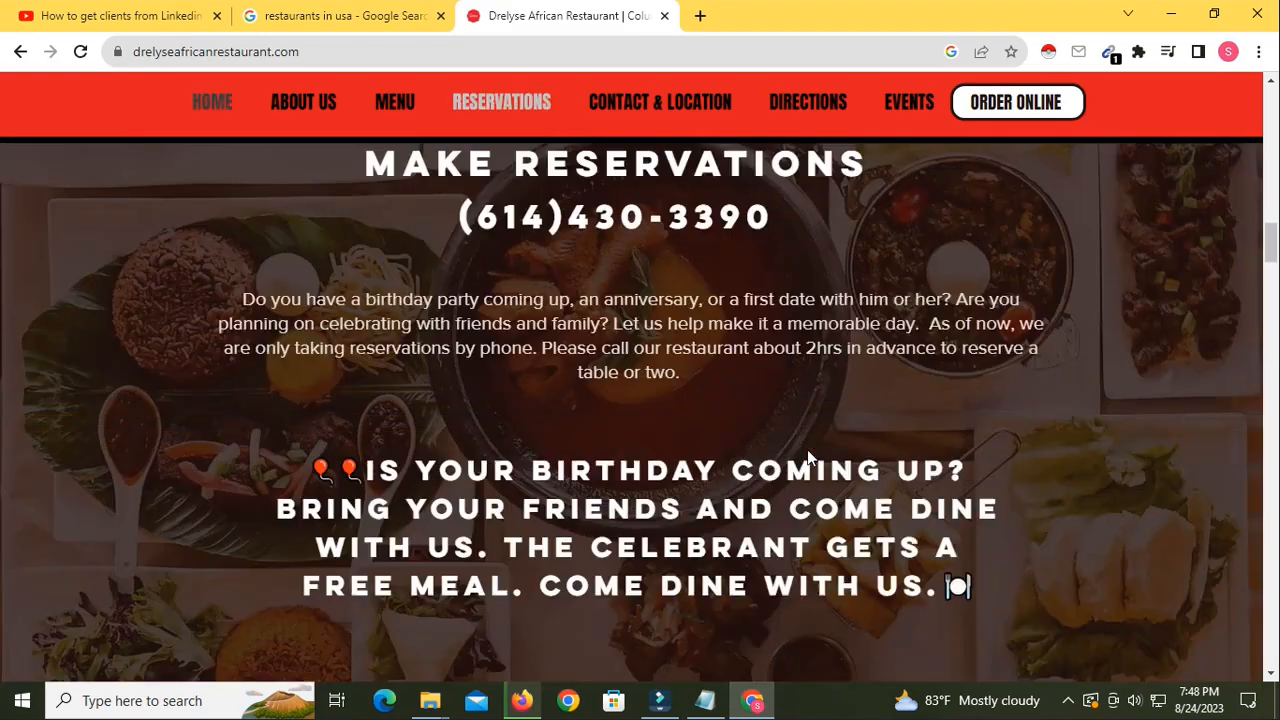
scroll(809, 451, "up", 8)
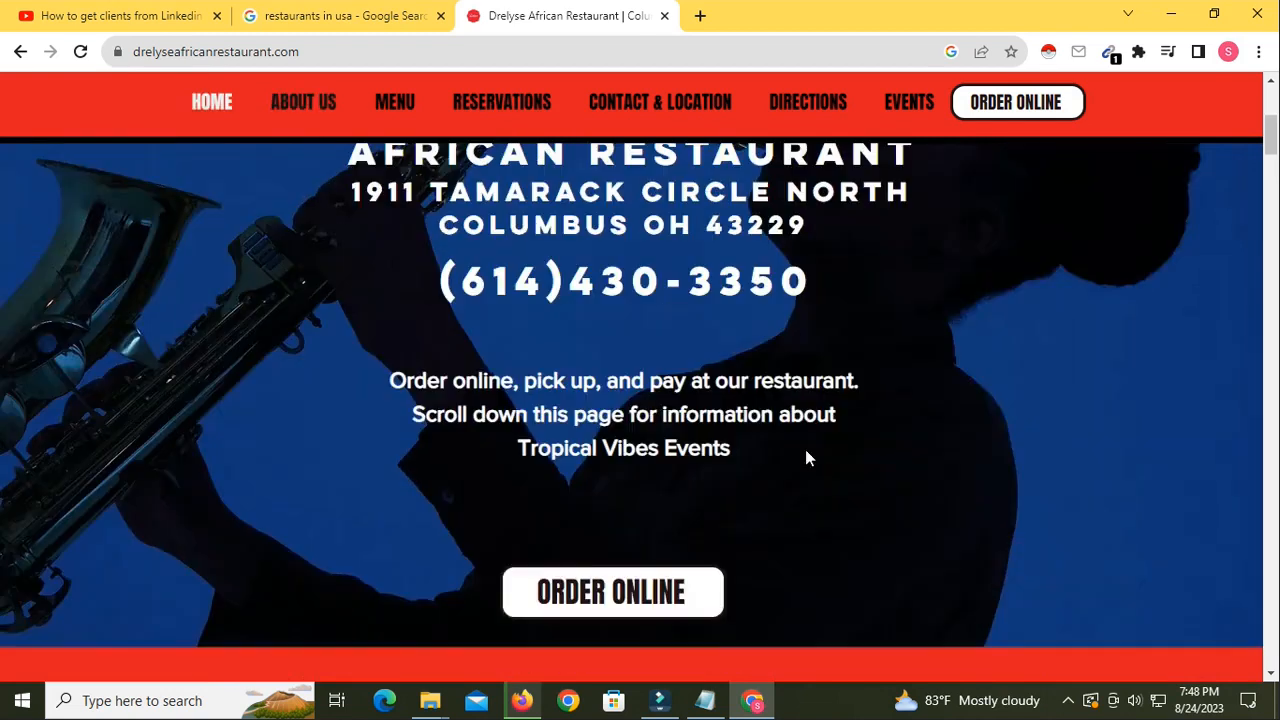
scroll(809, 457, "up", 4)
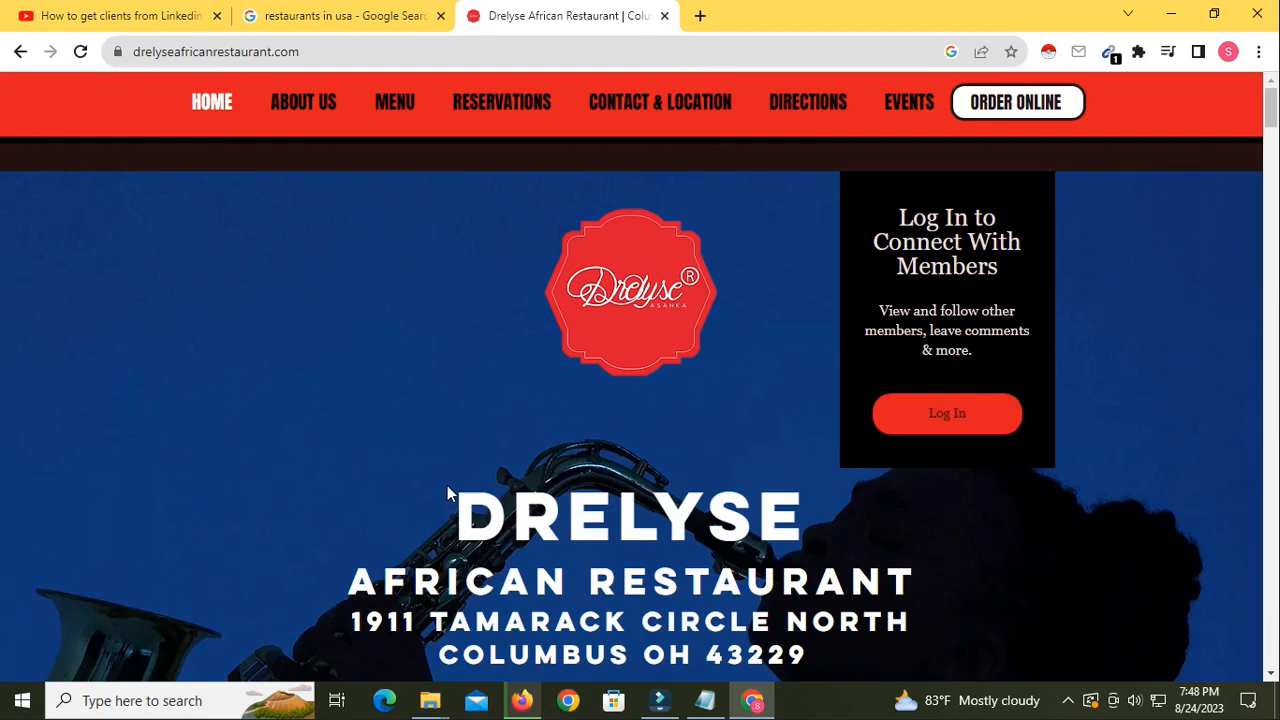
Look over the website's opening banner and About Us section, ending back at the header
scroll(447, 490, "down", 3)
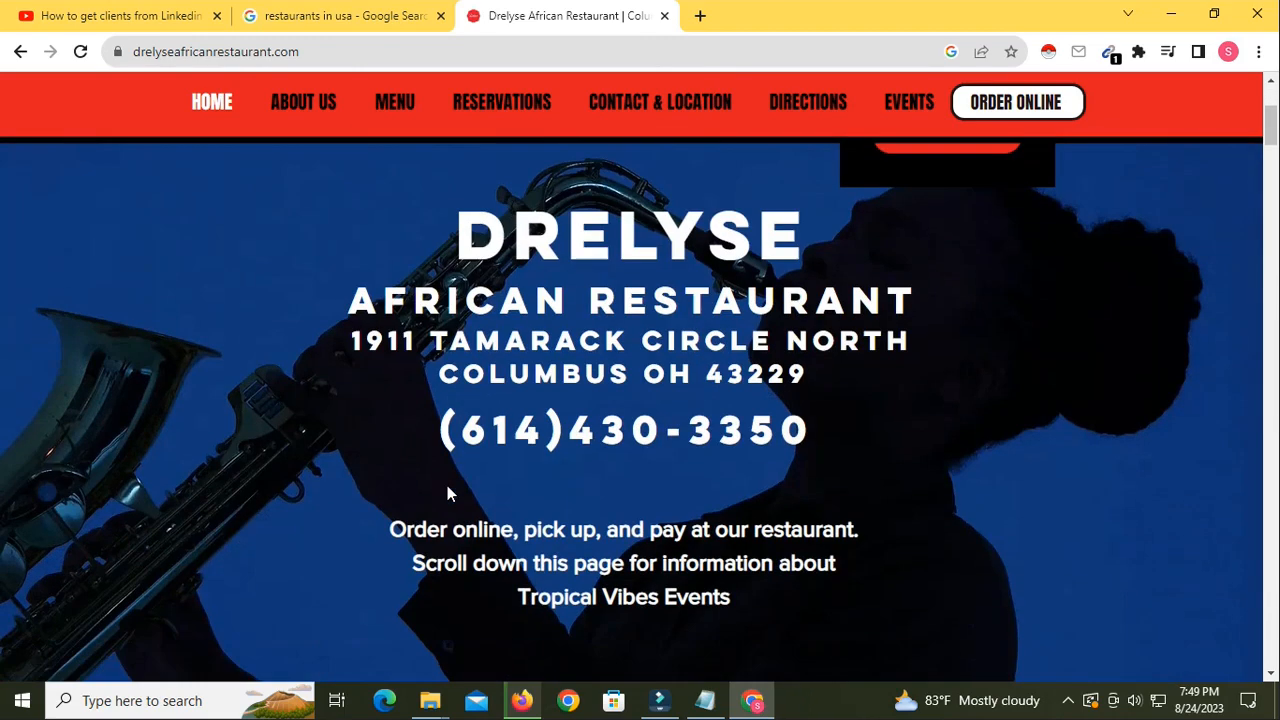
scroll(447, 485, "down", 9)
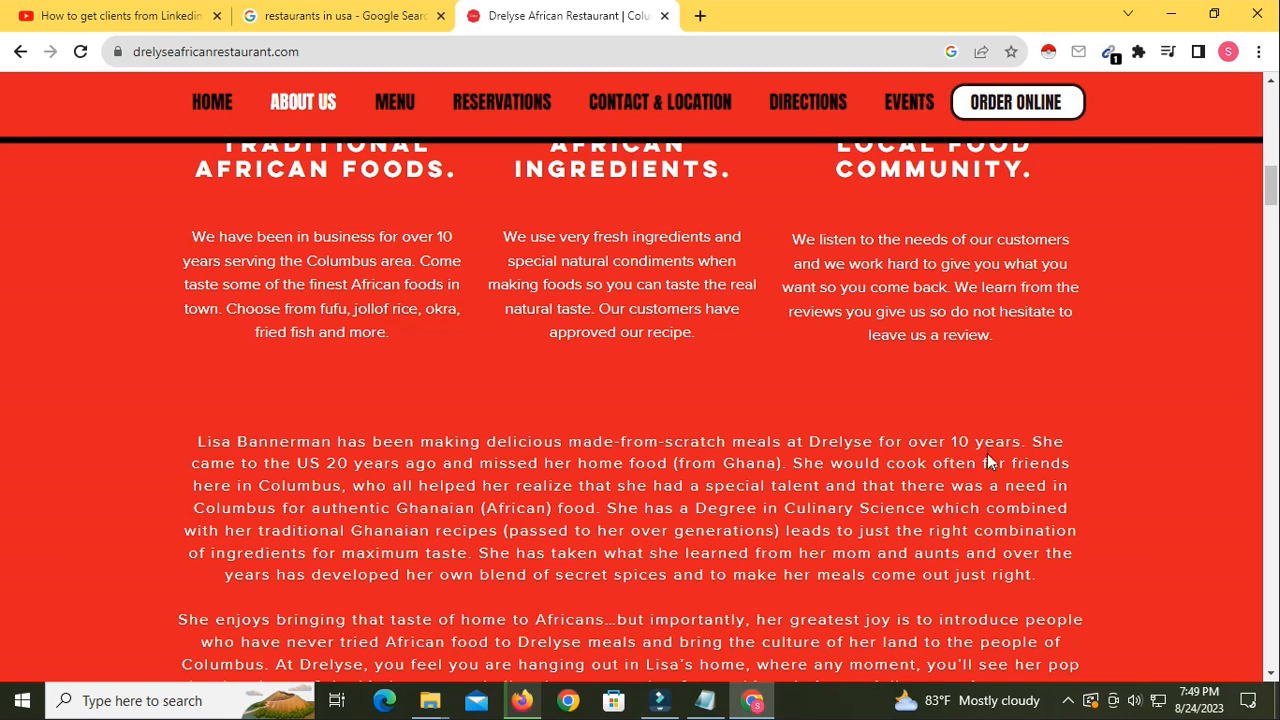
scroll(987, 461, "up", 10)
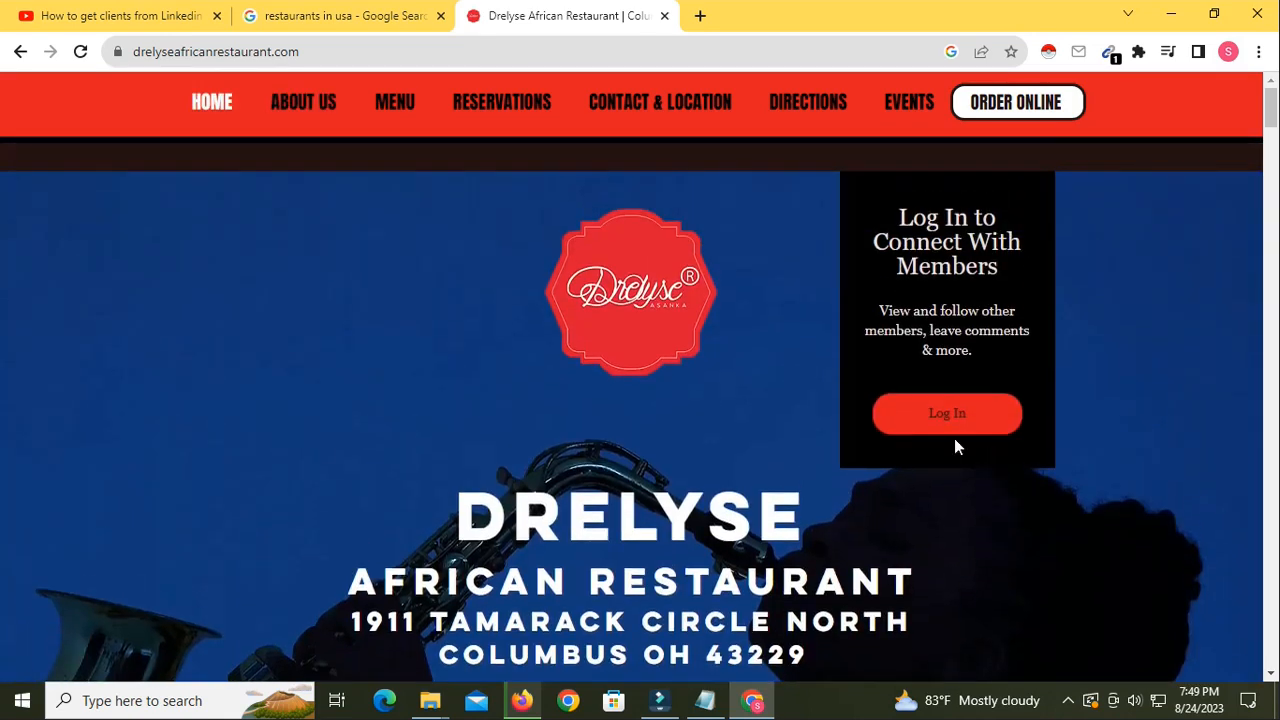
Check the Drelyse African Restaurant listing on Google, then examine its website's reservations and online ordering sections
left_click(352, 22)
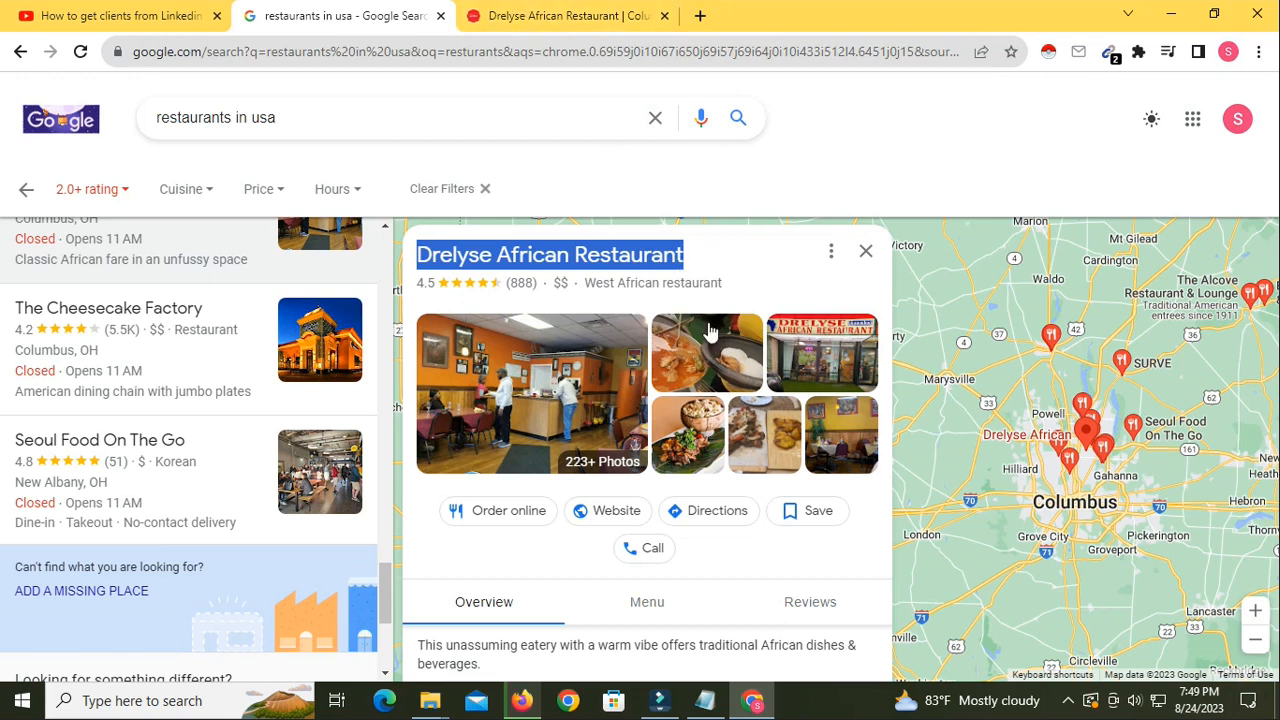
left_click(534, 16)
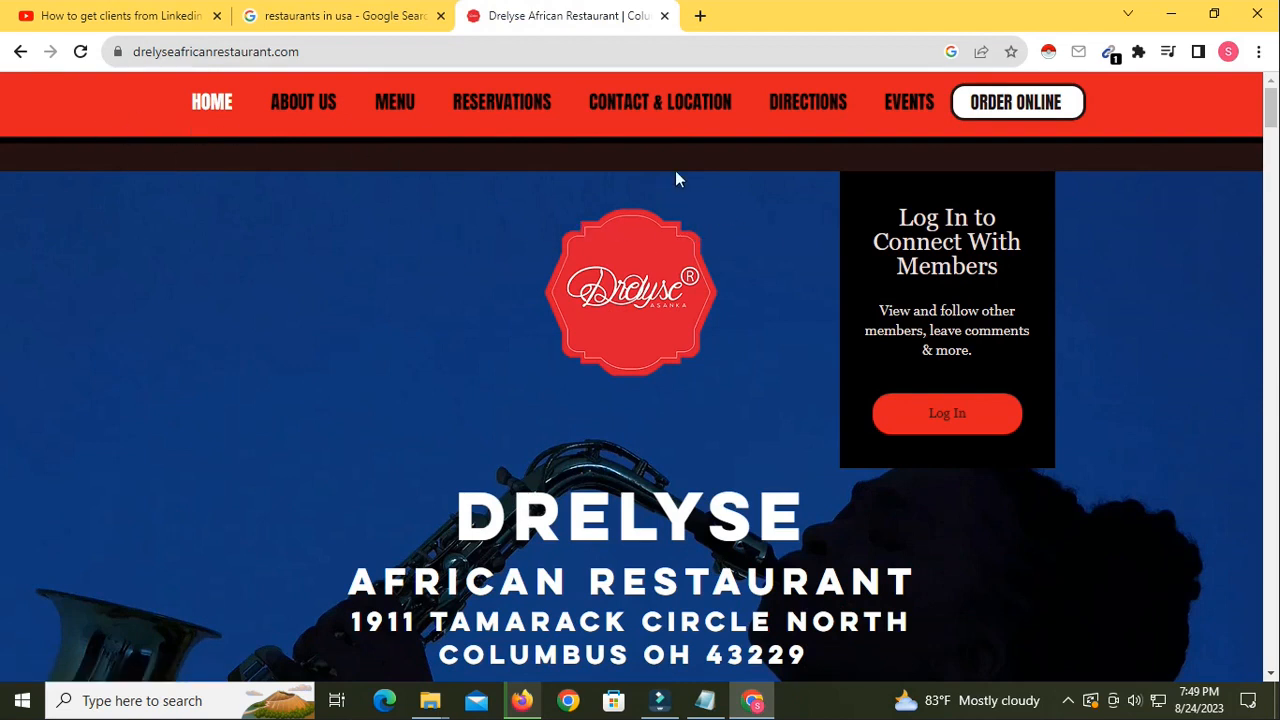
scroll(615, 385, "down", 10)
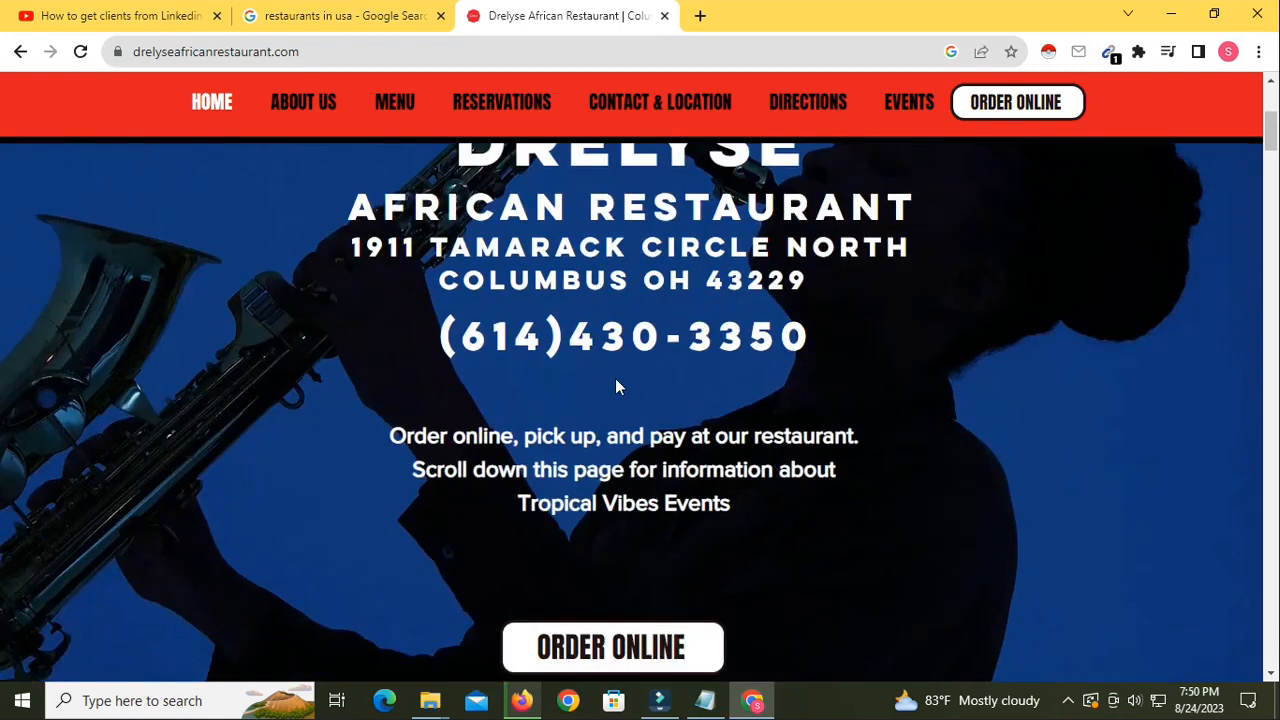
scroll(615, 378, "down", 8)
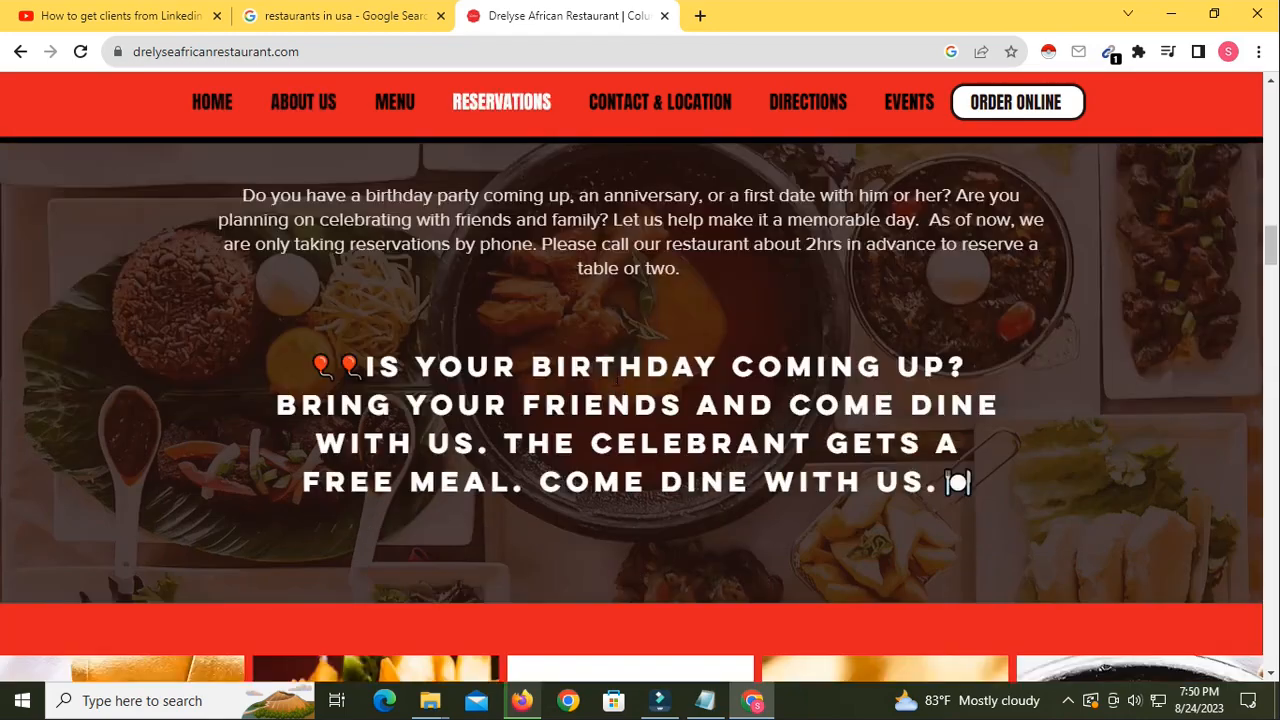
scroll(615, 378, "down", 5)
scroll(617, 378, "down", 5)
scroll(615, 385, "up", 4)
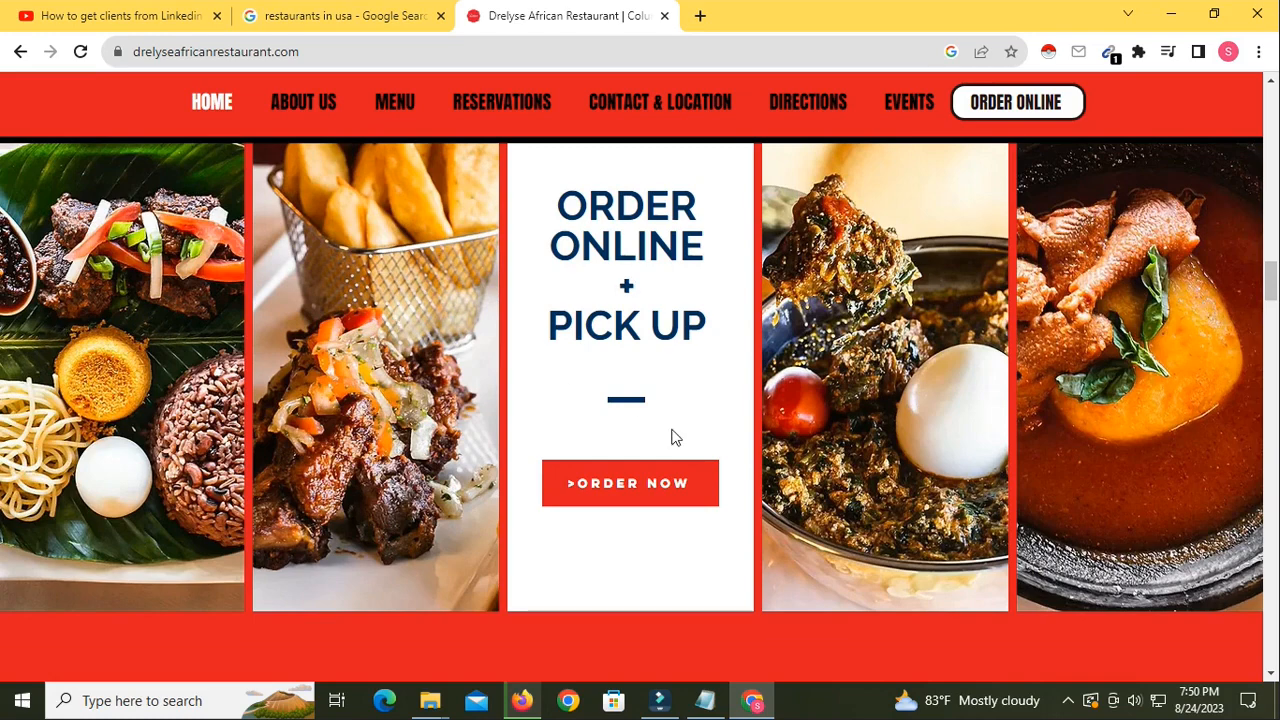
scroll(668, 434, "up", 10)
scroll(668, 436, "up", 10)
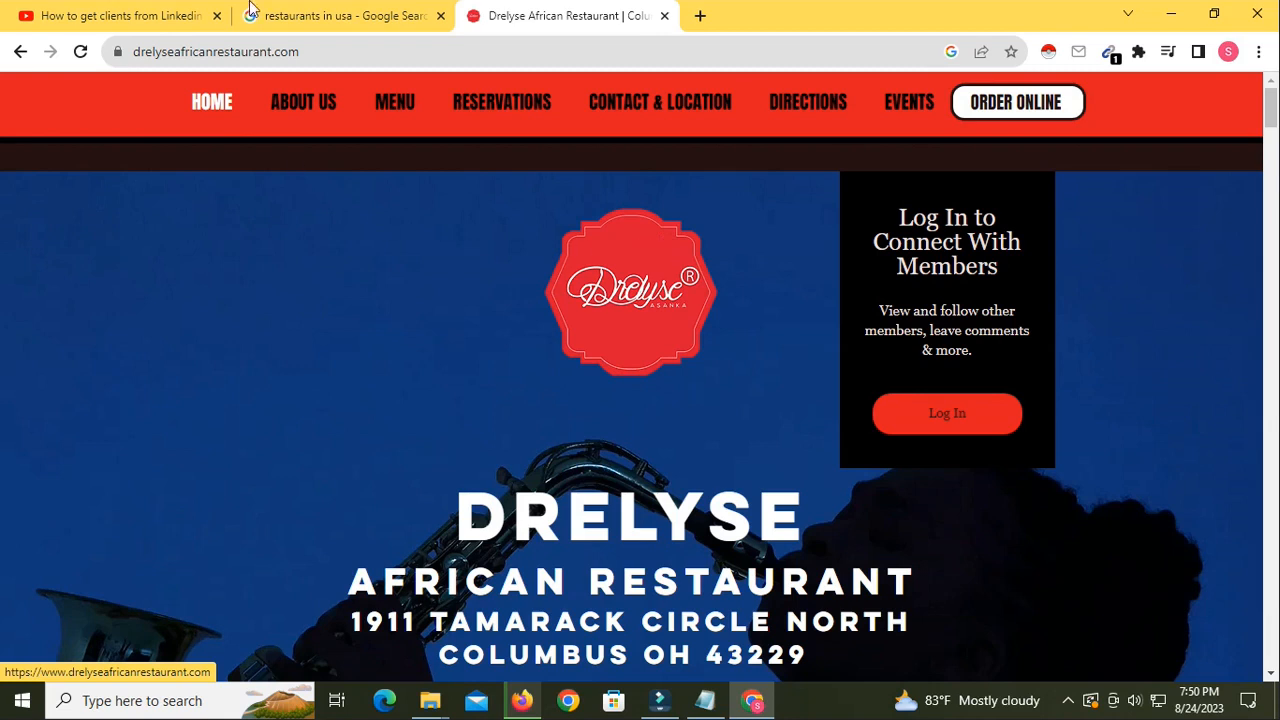
Switch to the Facebook page in Firefox and re-examine its Page transparency details, including the ad status and page header
left_click(522, 700)
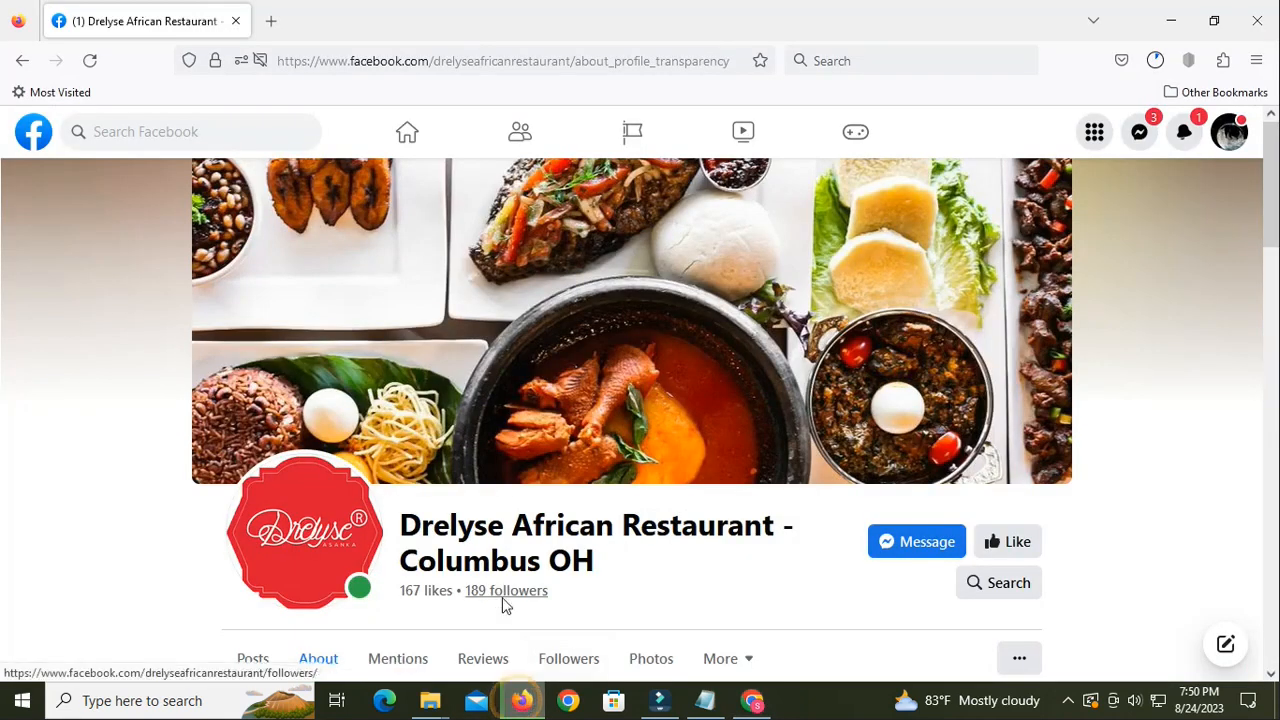
scroll(503, 600, "down", 6)
scroll(440, 460, "up", 2)
scroll(424, 441, "up", 1)
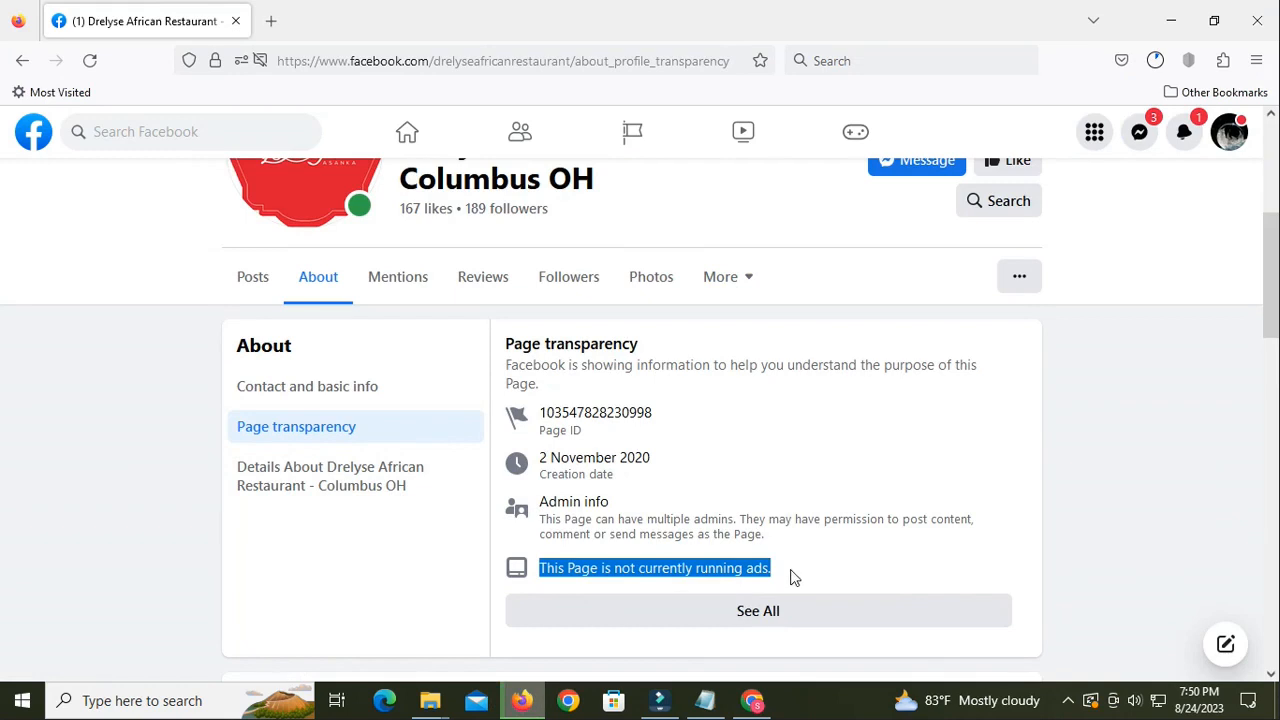
scroll(790, 577, "up", 3)
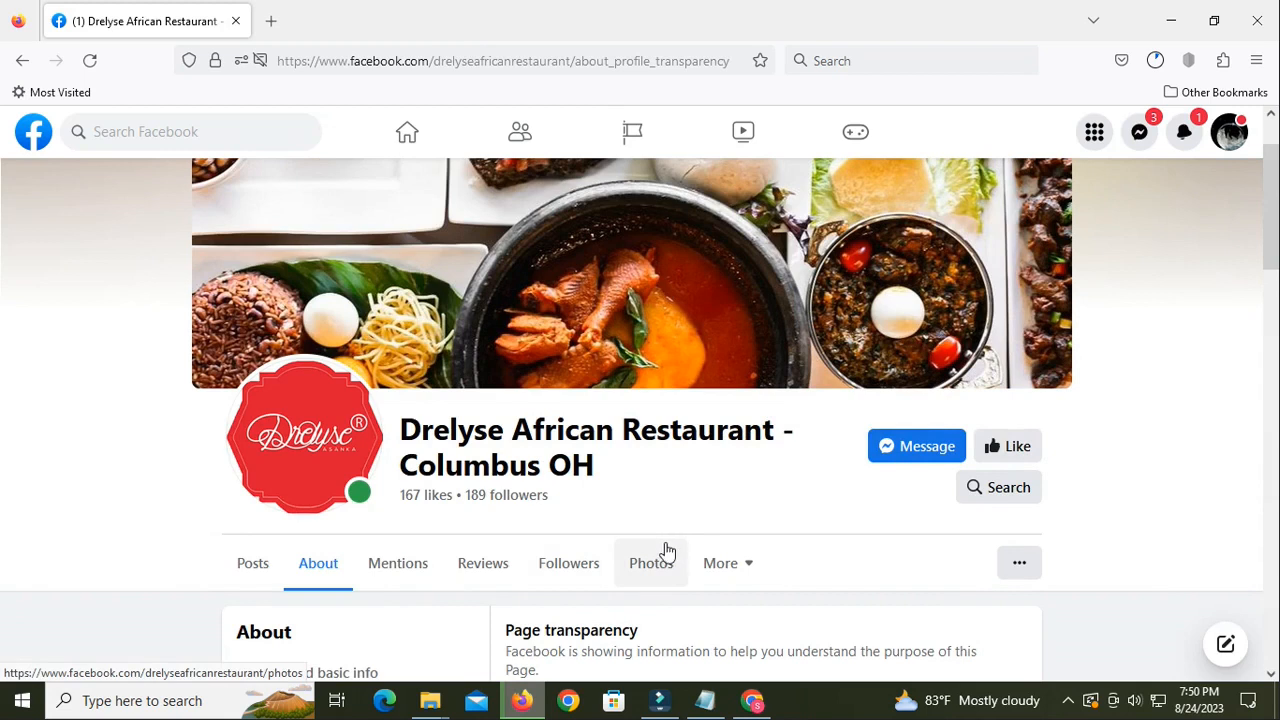
scroll(660, 543, "up", 1)
scroll(661, 537, "down", 4)
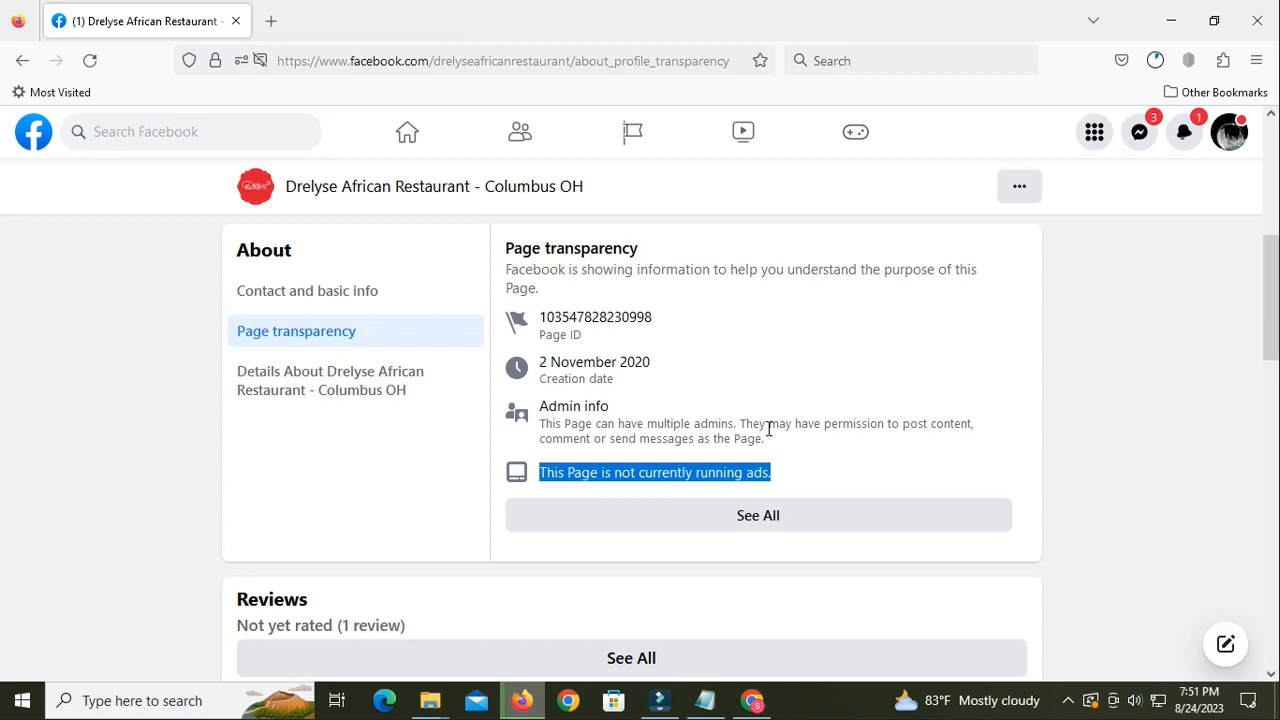
scroll(770, 440, "up", 5)
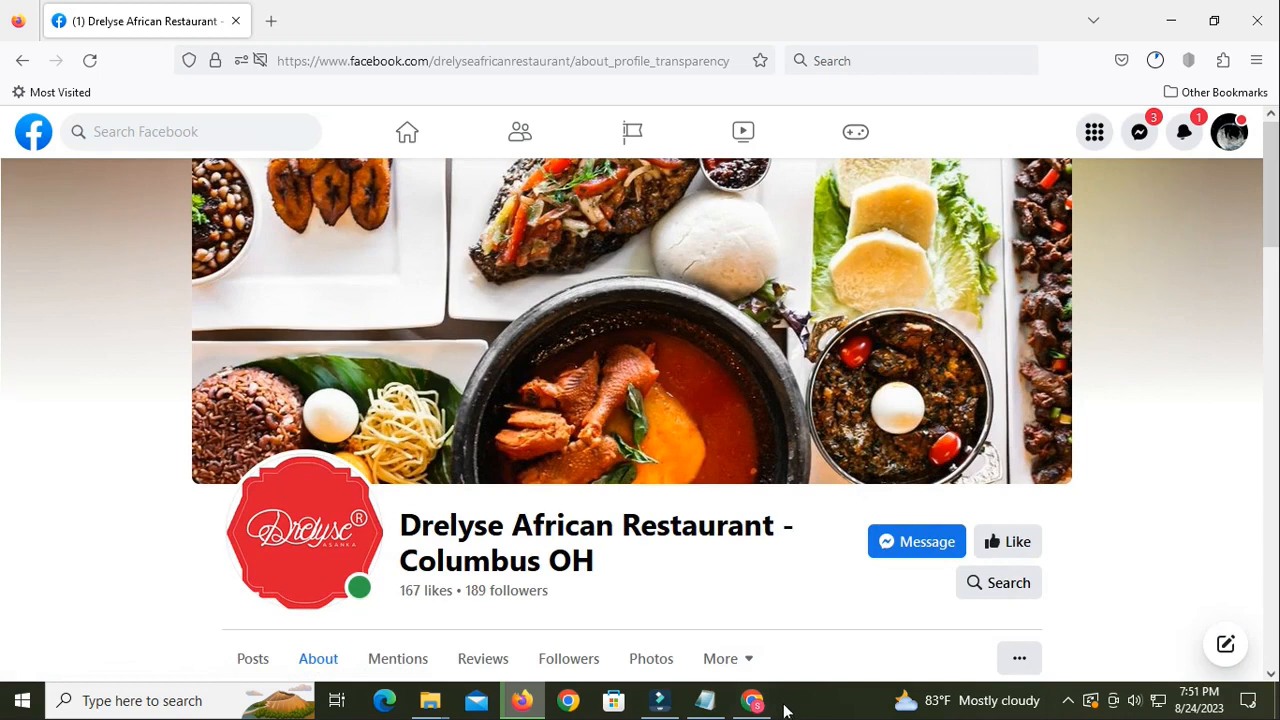
Go back to Chrome to view the restaurant's Google listing, then look over the contact banner on its website
left_click(752, 700)
left_click(298, 14)
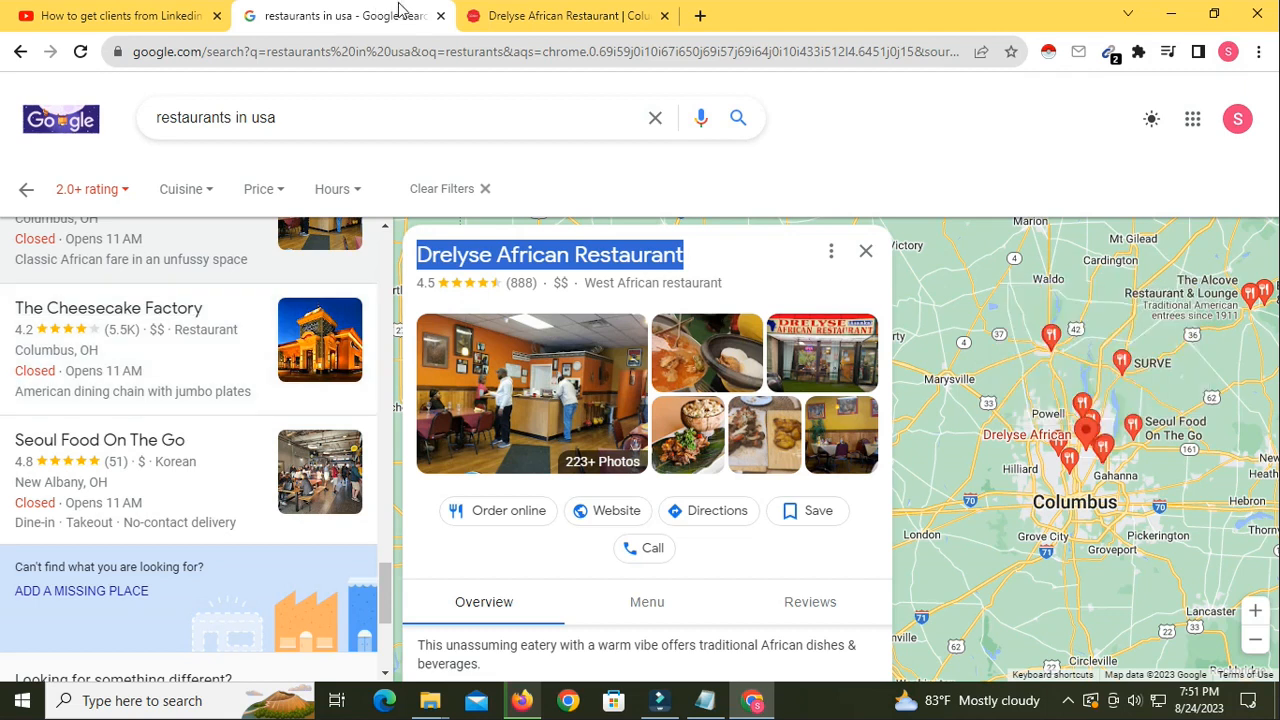
left_click(527, 16)
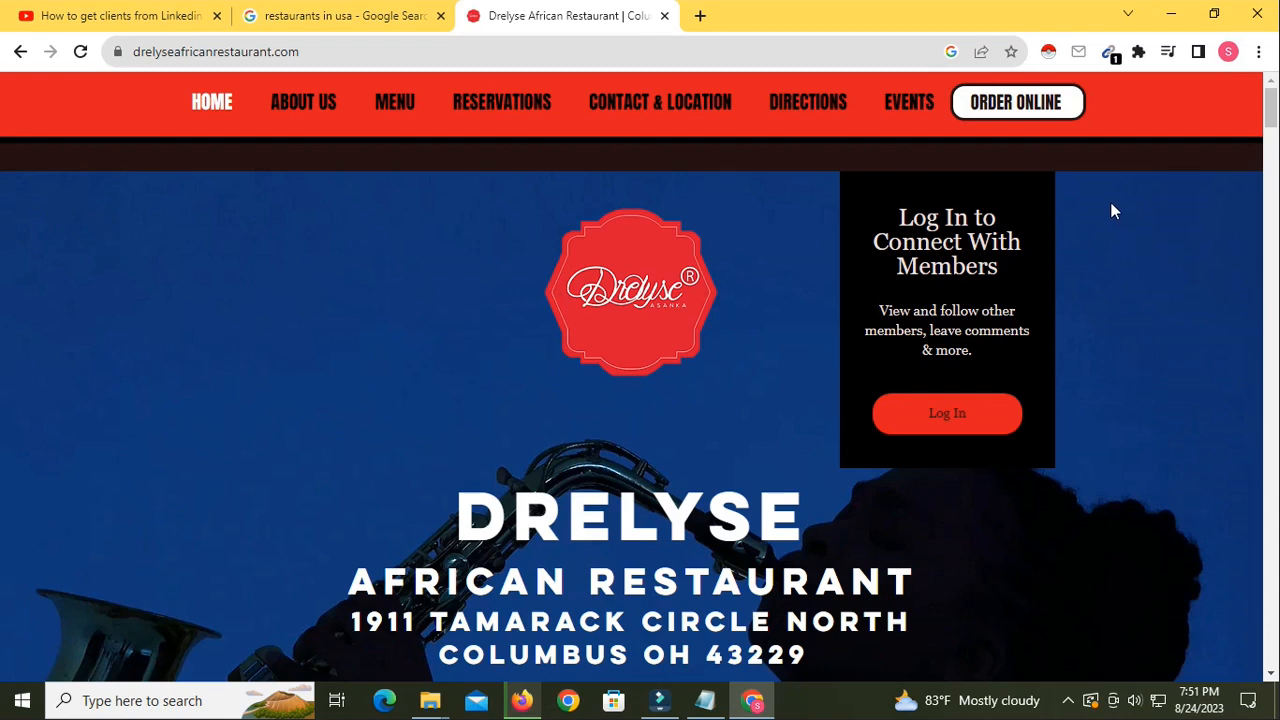
scroll(732, 368, "down", 8)
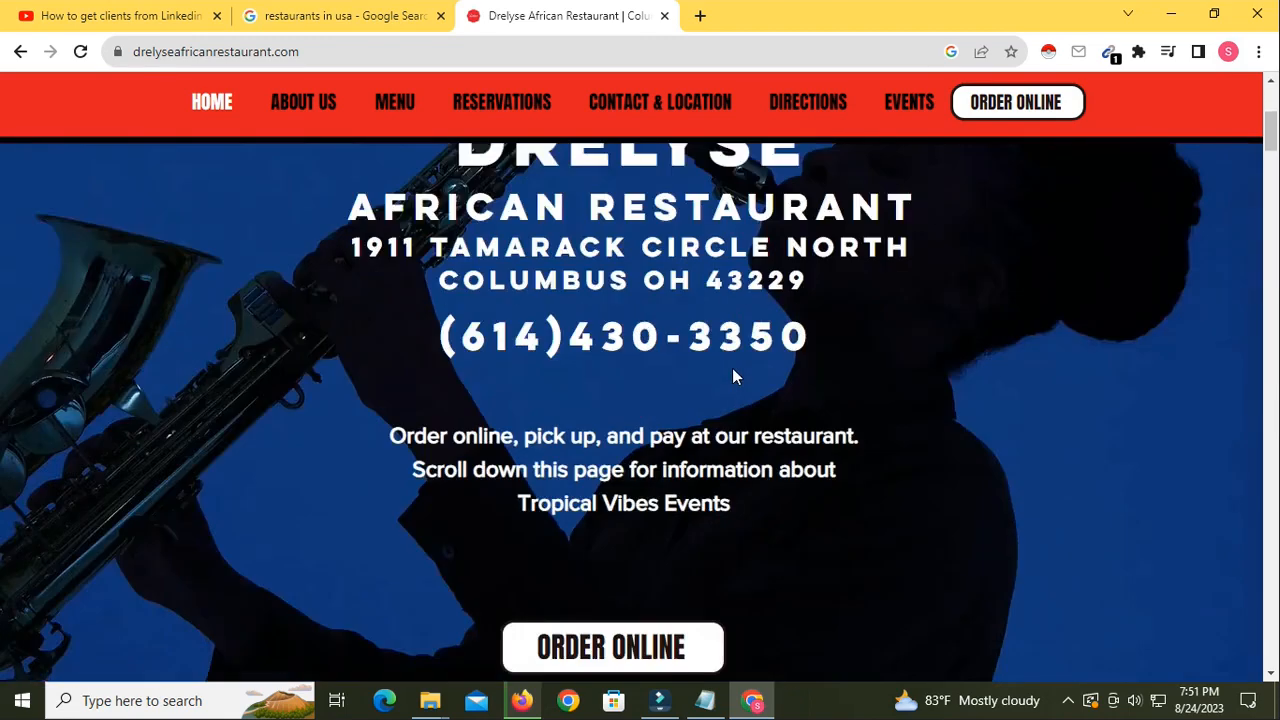
scroll(732, 368, "up", 4)
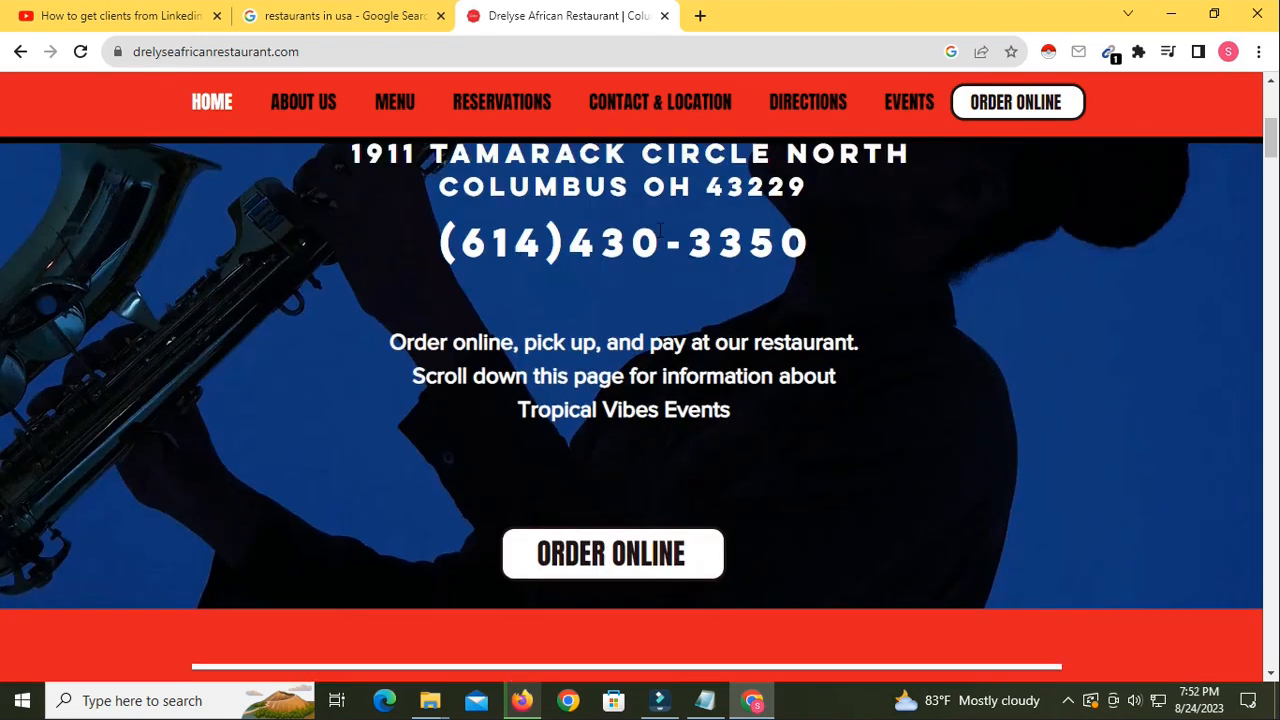
Switch to the Facebook page in Firefox, open its Posts section and review the Intro contact details and messaging option
left_click(522, 700)
scroll(415, 595, "down", 4)
scroll(415, 595, "up", 3)
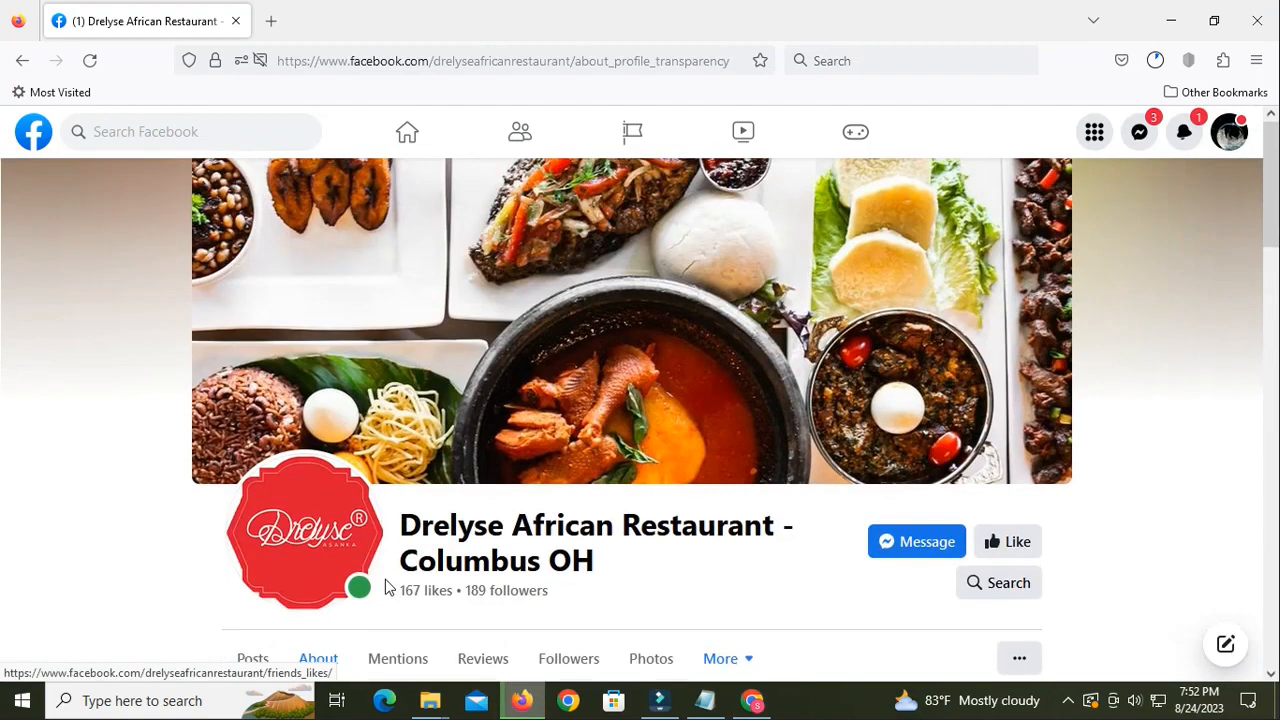
scroll(380, 591, "down", 2)
left_click(253, 468)
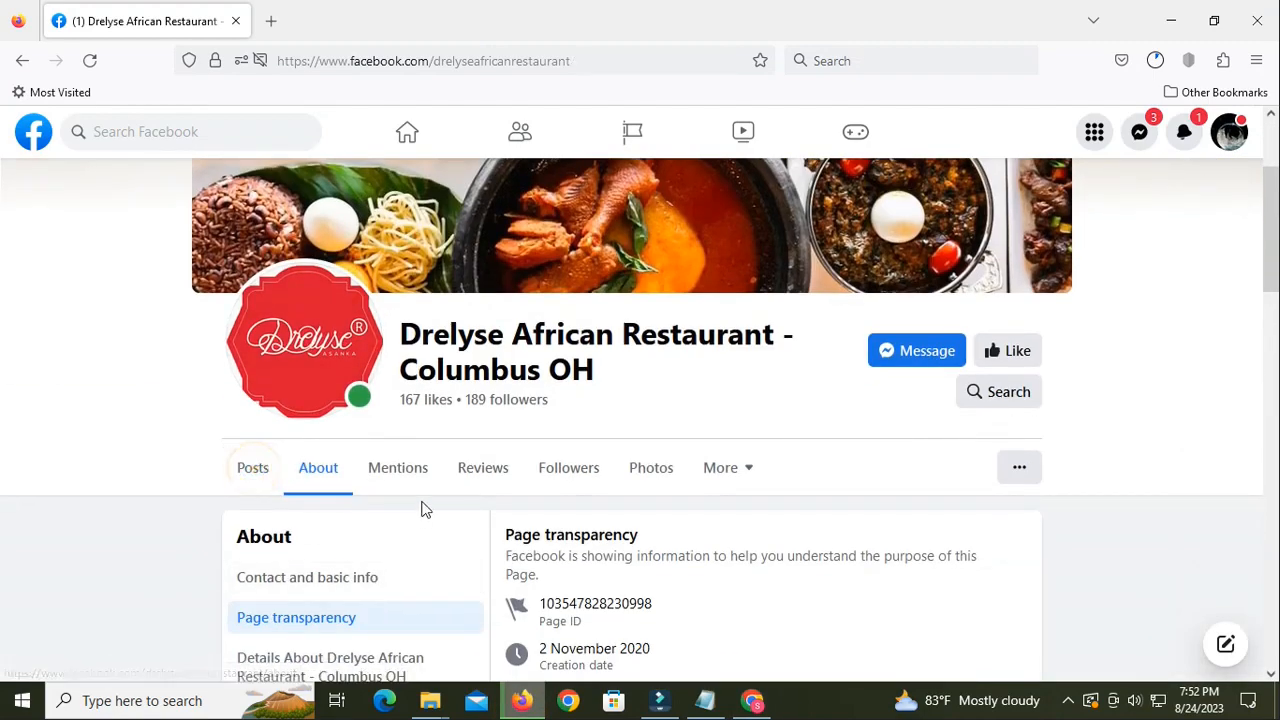
scroll(423, 508, "down", 2)
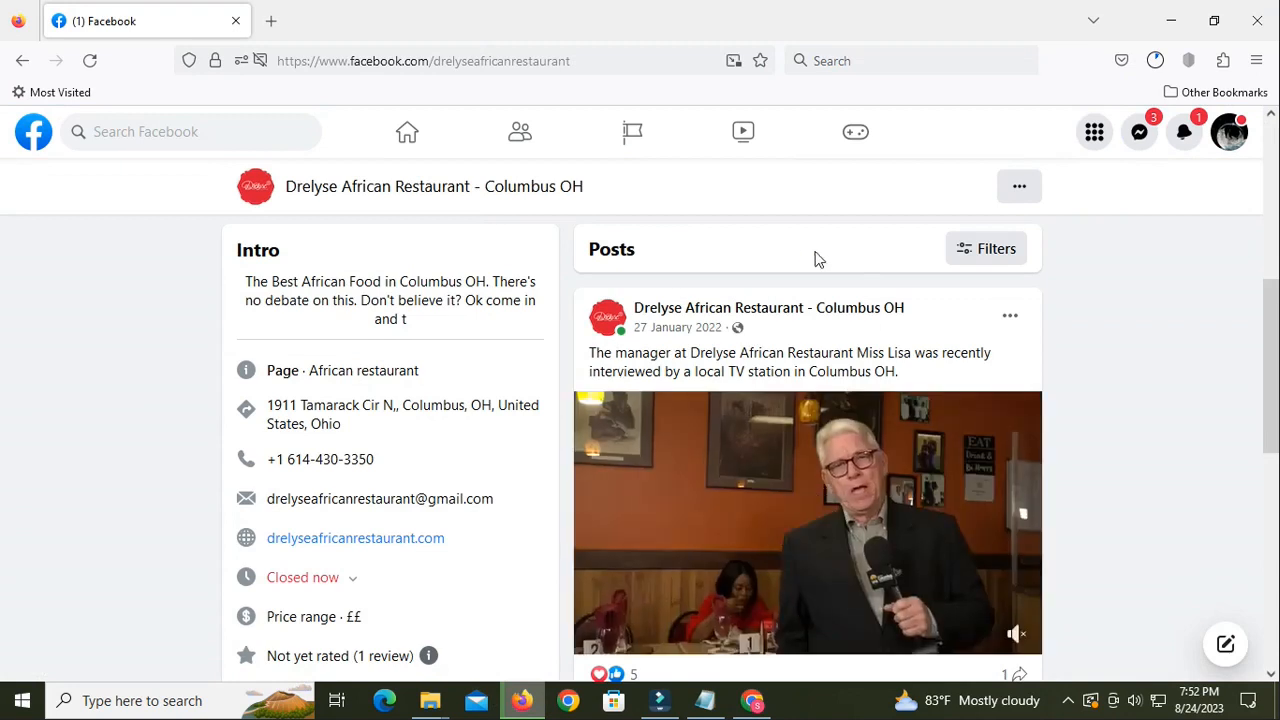
scroll(517, 391, "down", 2)
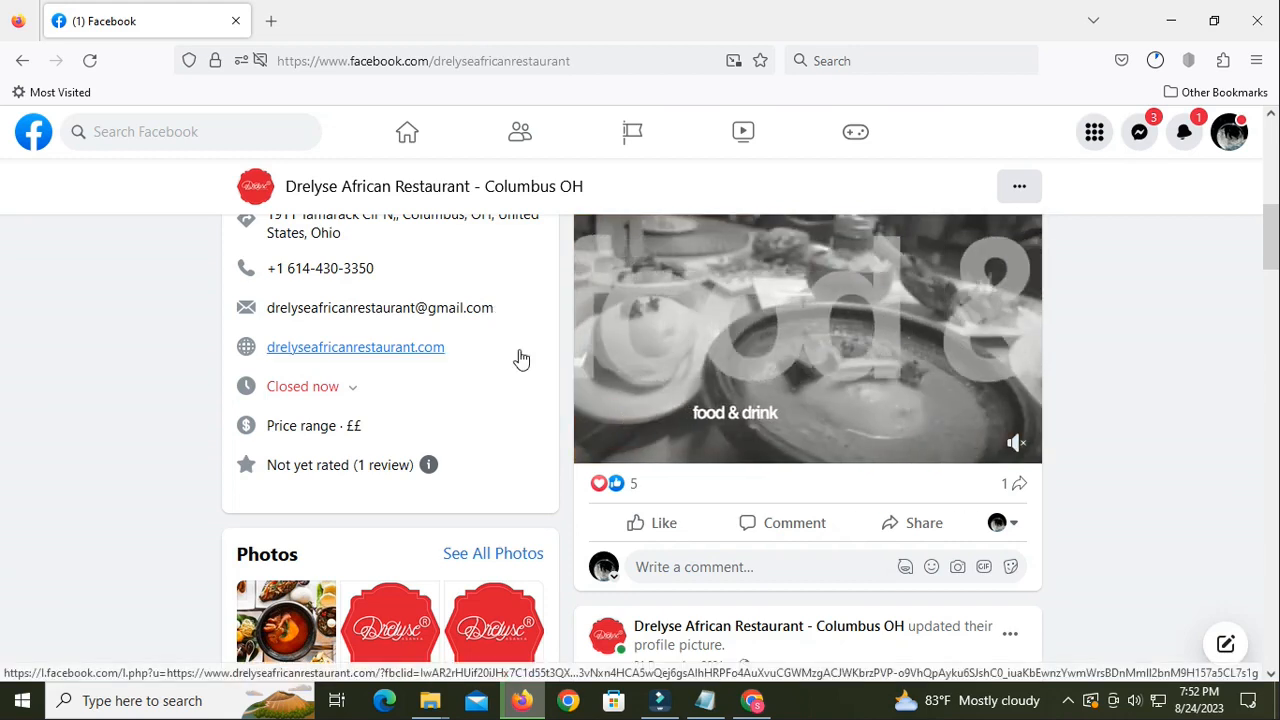
scroll(518, 357, "up", 6)
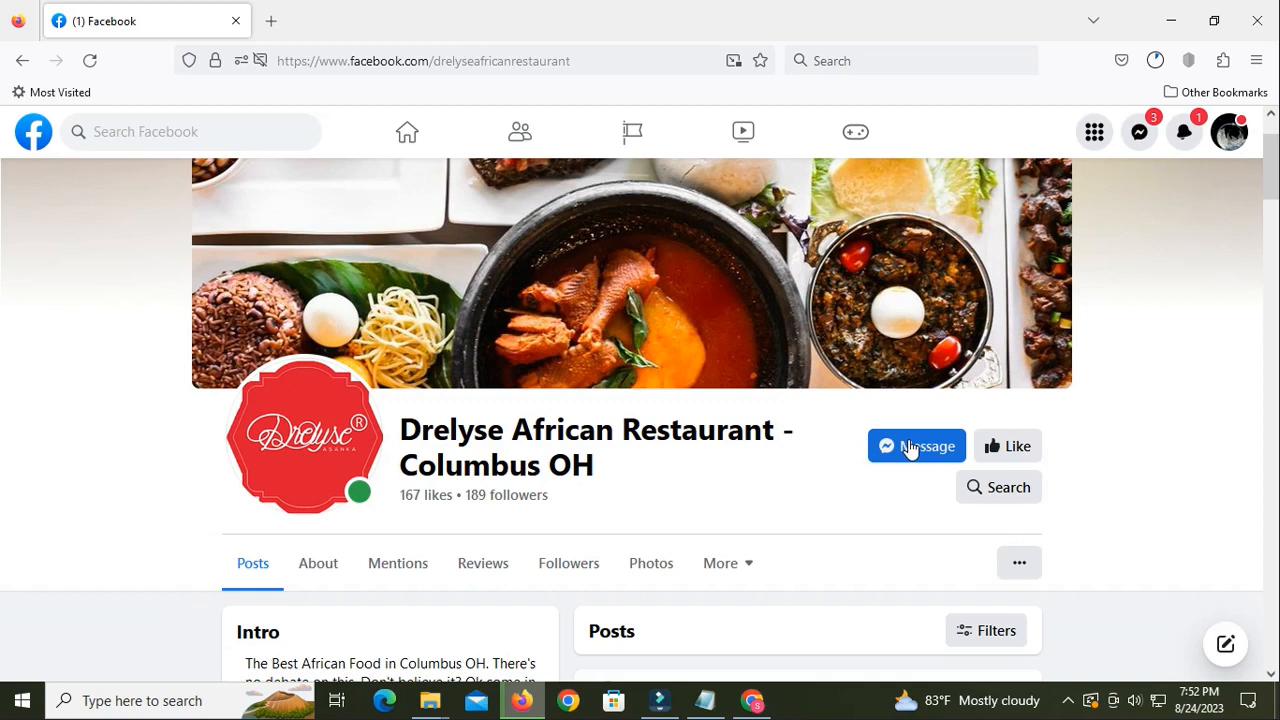
Return to Chrome and bring up the Drelyse African Restaurant listing in the filtered Google results
mouse_move(758, 702)
left_click(787, 640)
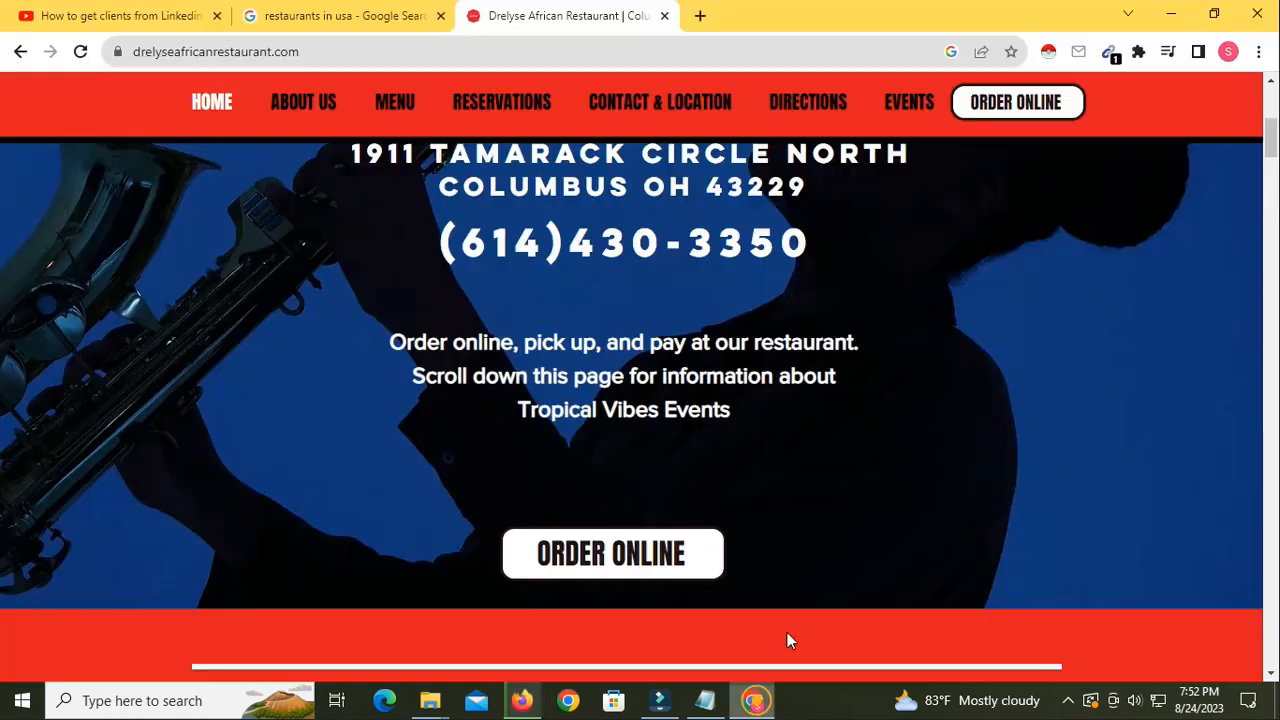
left_click(360, 18)
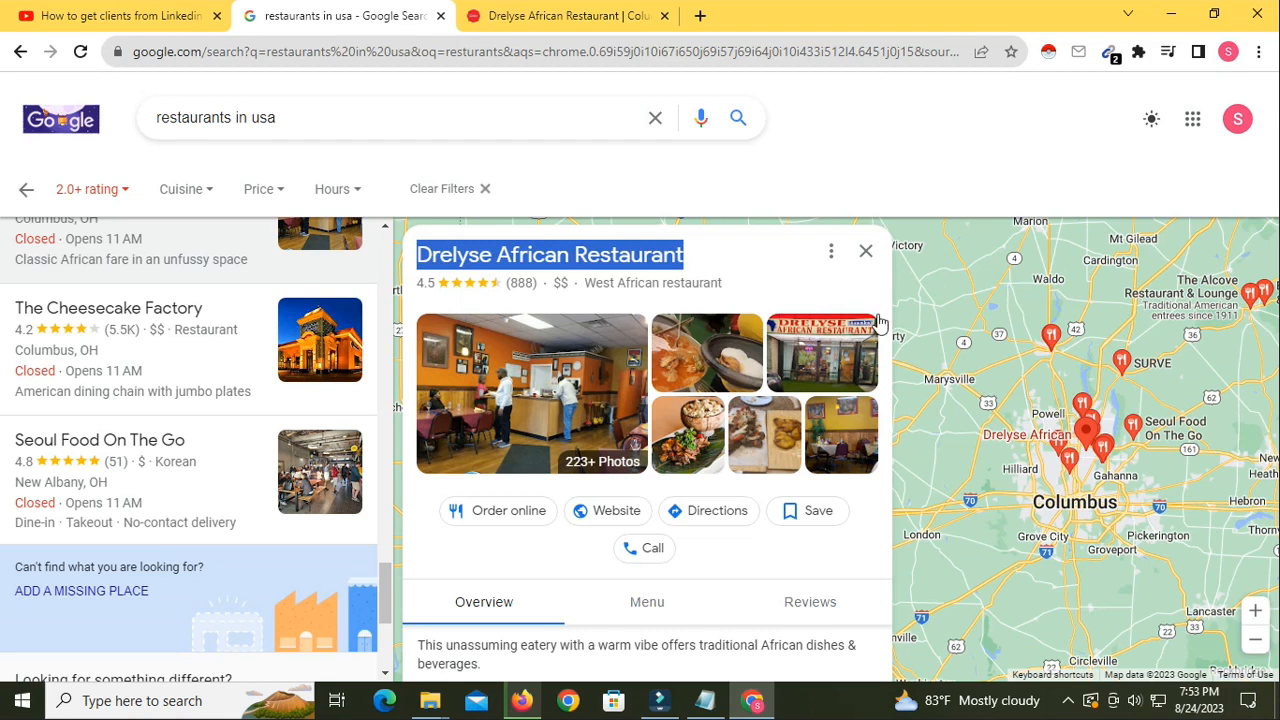
left_click(1068, 700)
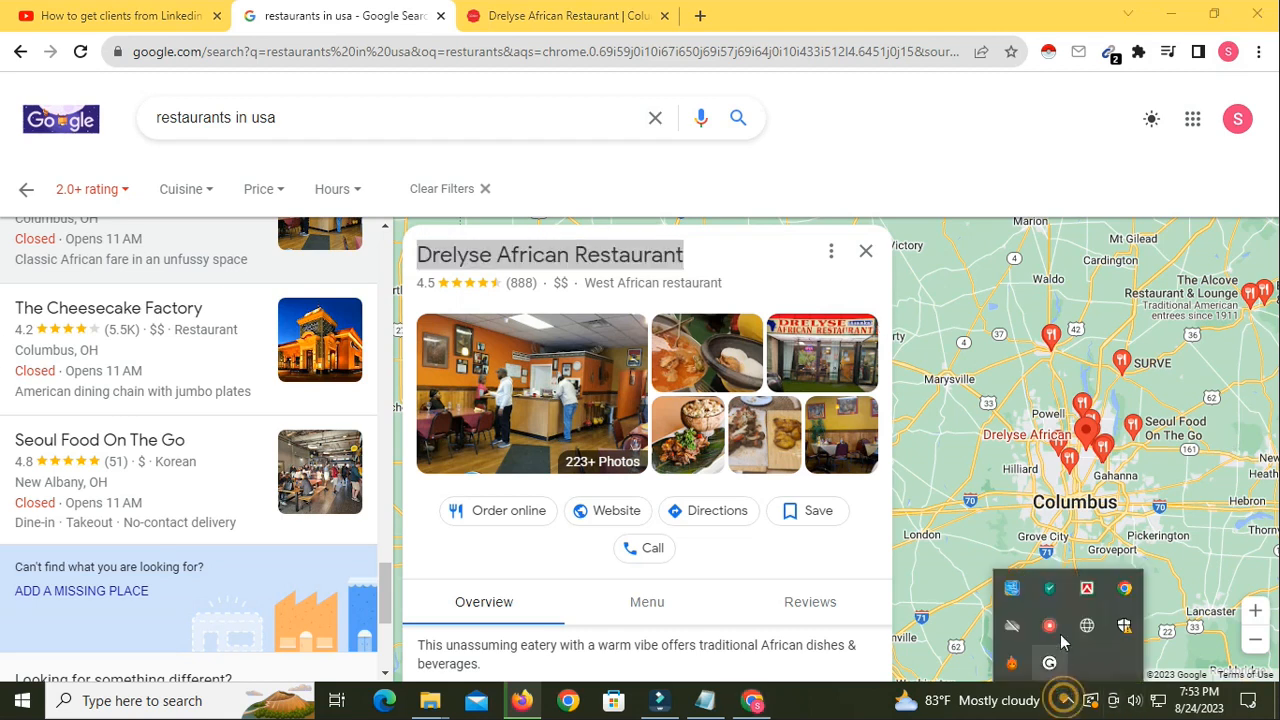